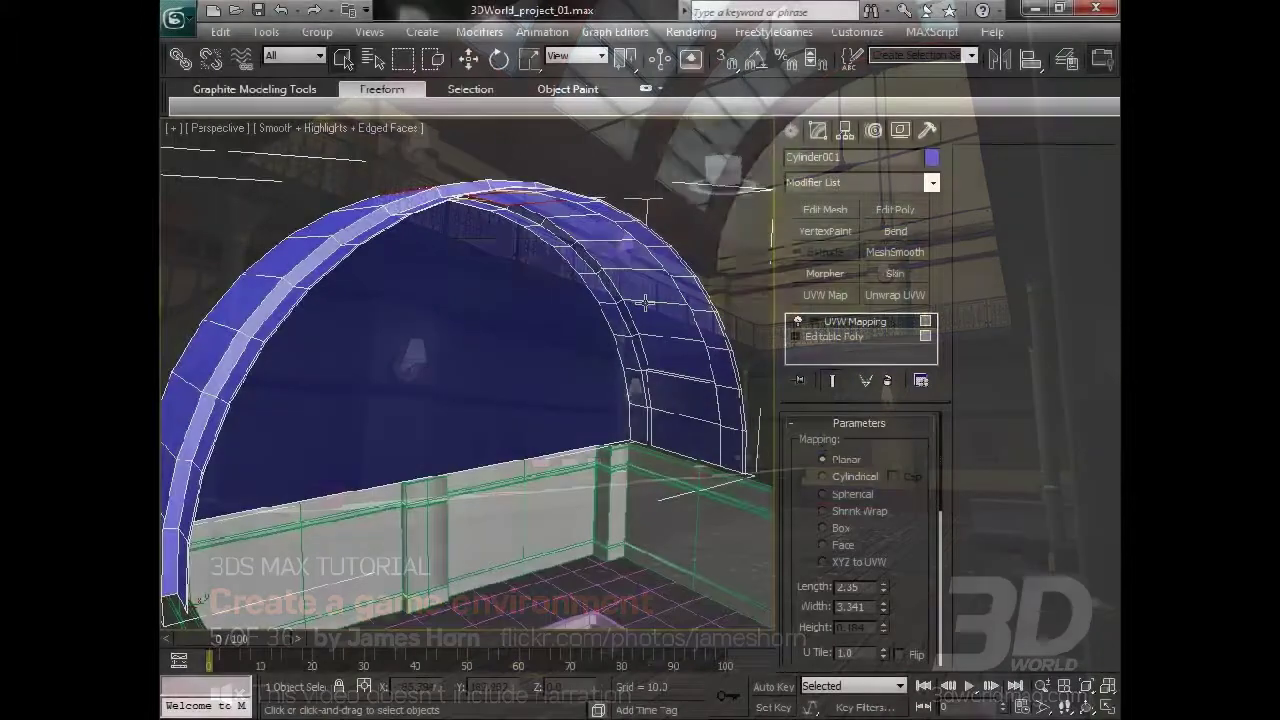
# - Open the quad menu on the arch cylinder in the Perspective viewport
pyautogui.rightClick(625, 287)
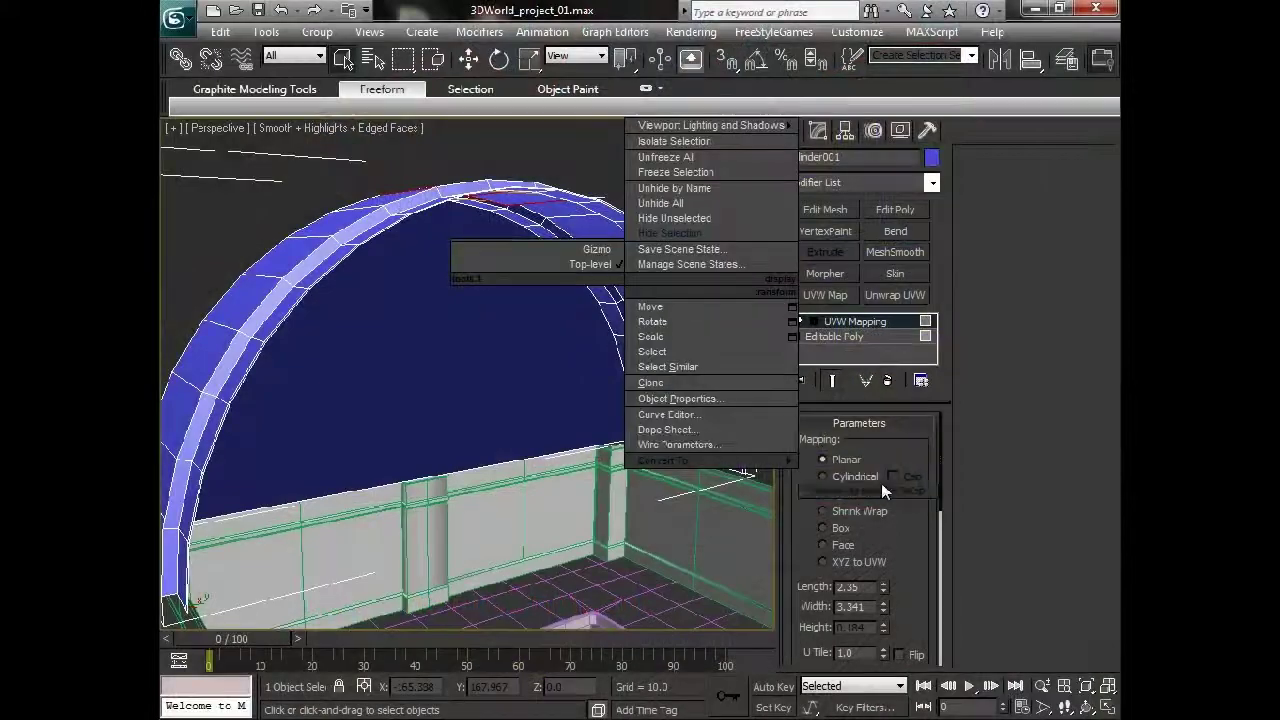
# - Convert the arch to Editable Poly in Polygon mode, add Unwrap UVW and open Edit UVWs
pyautogui.click(828, 472)
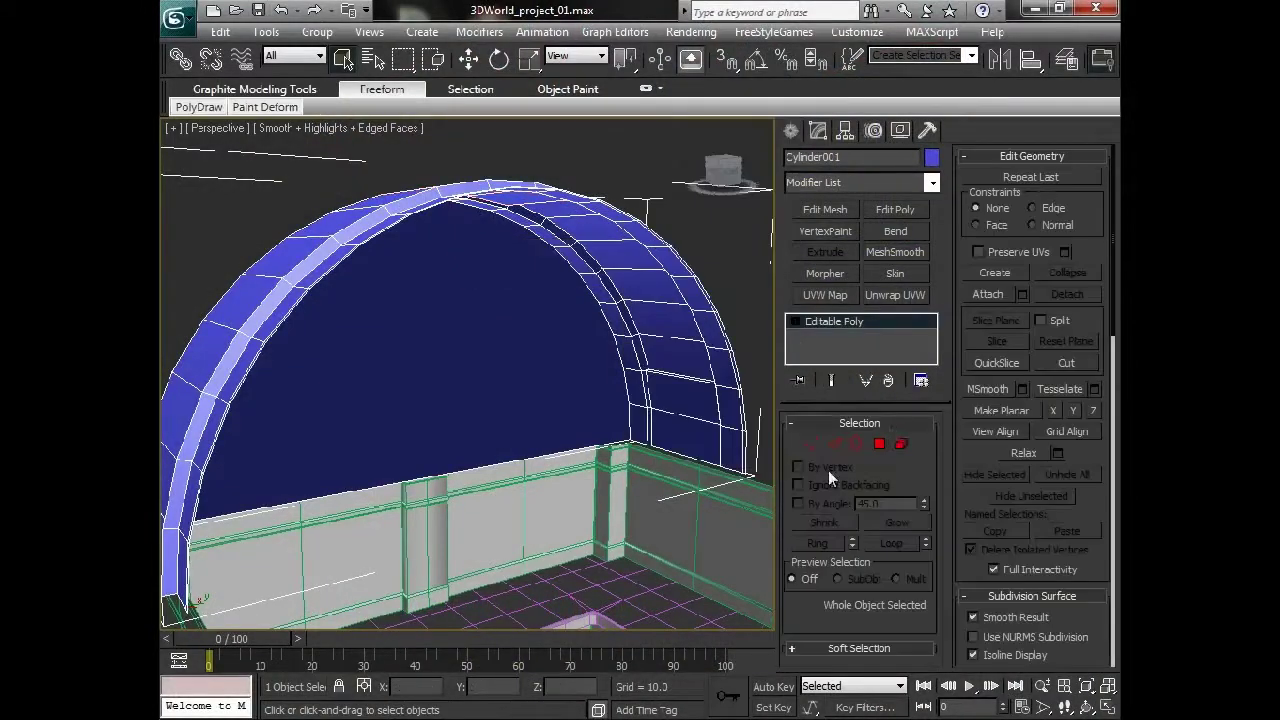
pyautogui.click(878, 445)
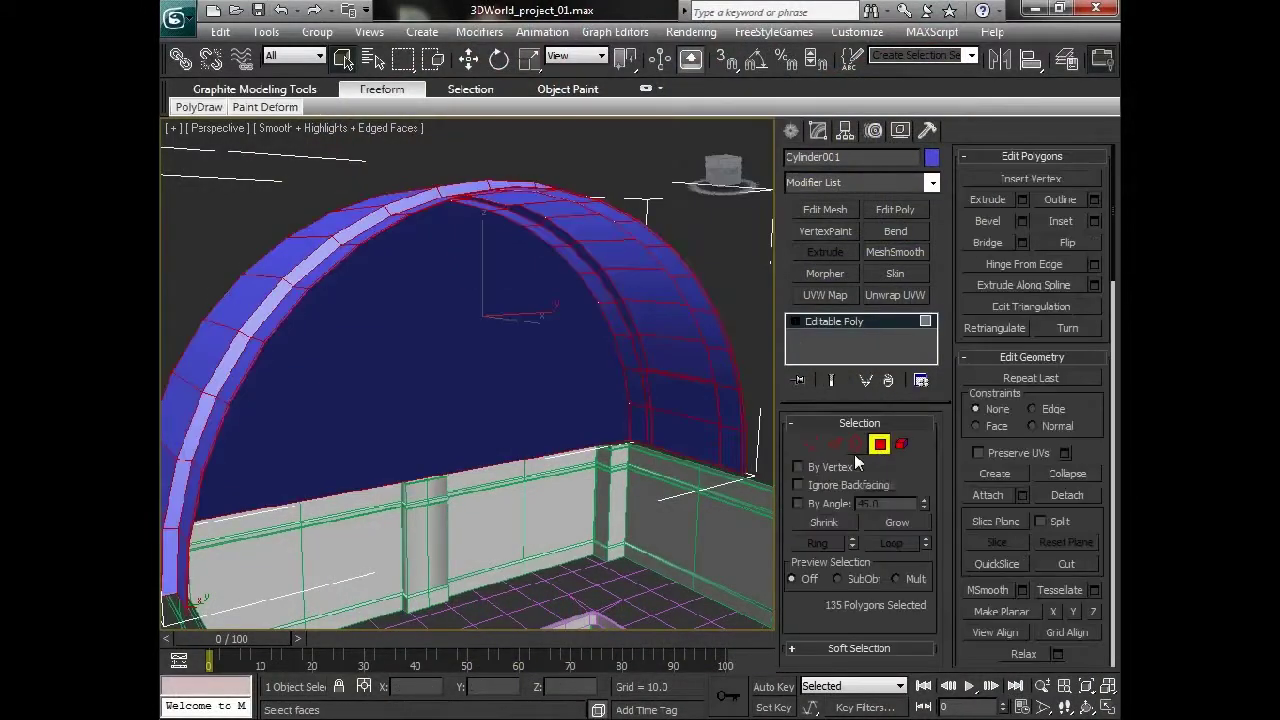
pyautogui.click(894, 293)
pyautogui.click(1024, 179)
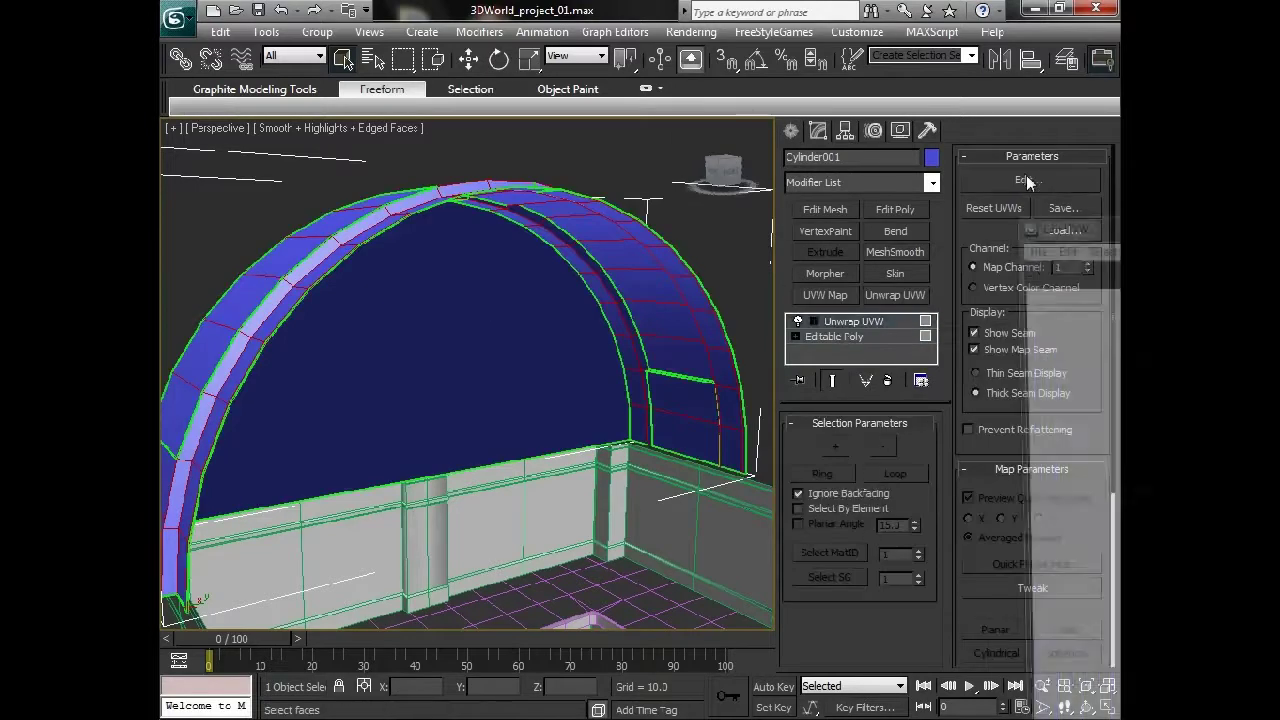
pyautogui.scroll(-5, 505, 220)
pyautogui.scroll(4, 519, 263)
# - Maximize the Edit UVWs editor to fill the screen
pyautogui.scroll(-3, 760, 450)
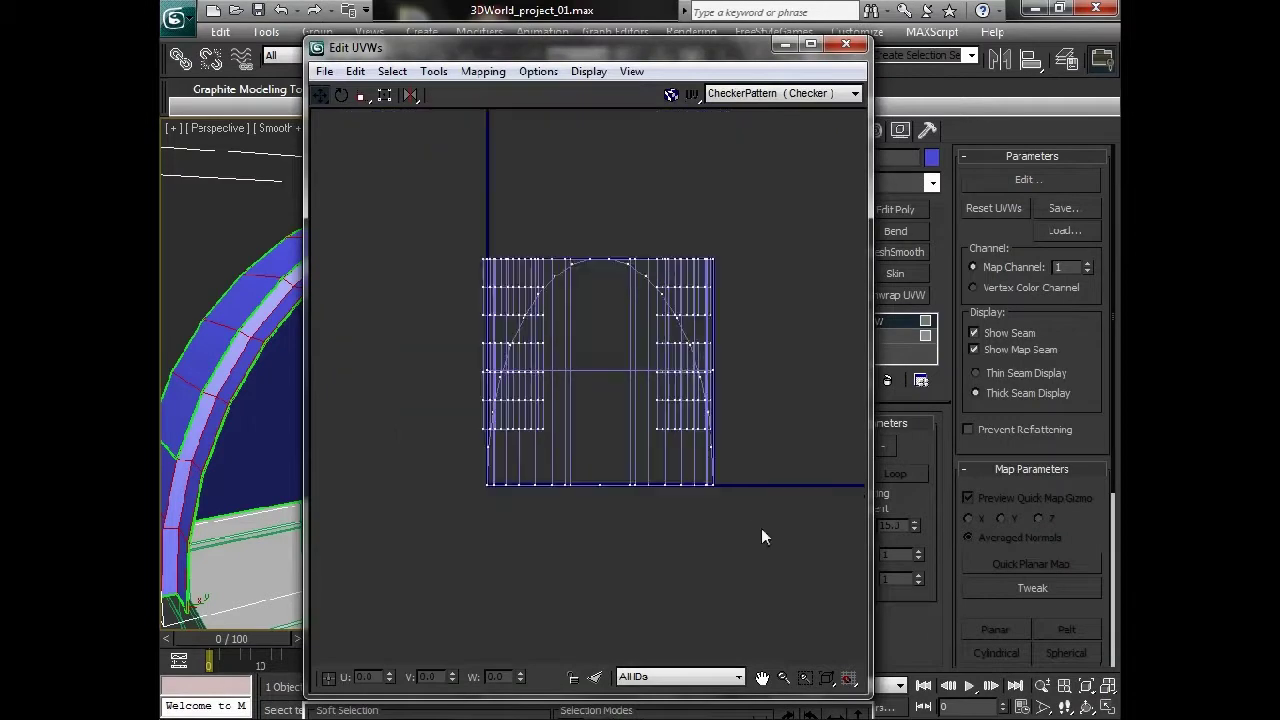
pyautogui.doubleClick(672, 52)
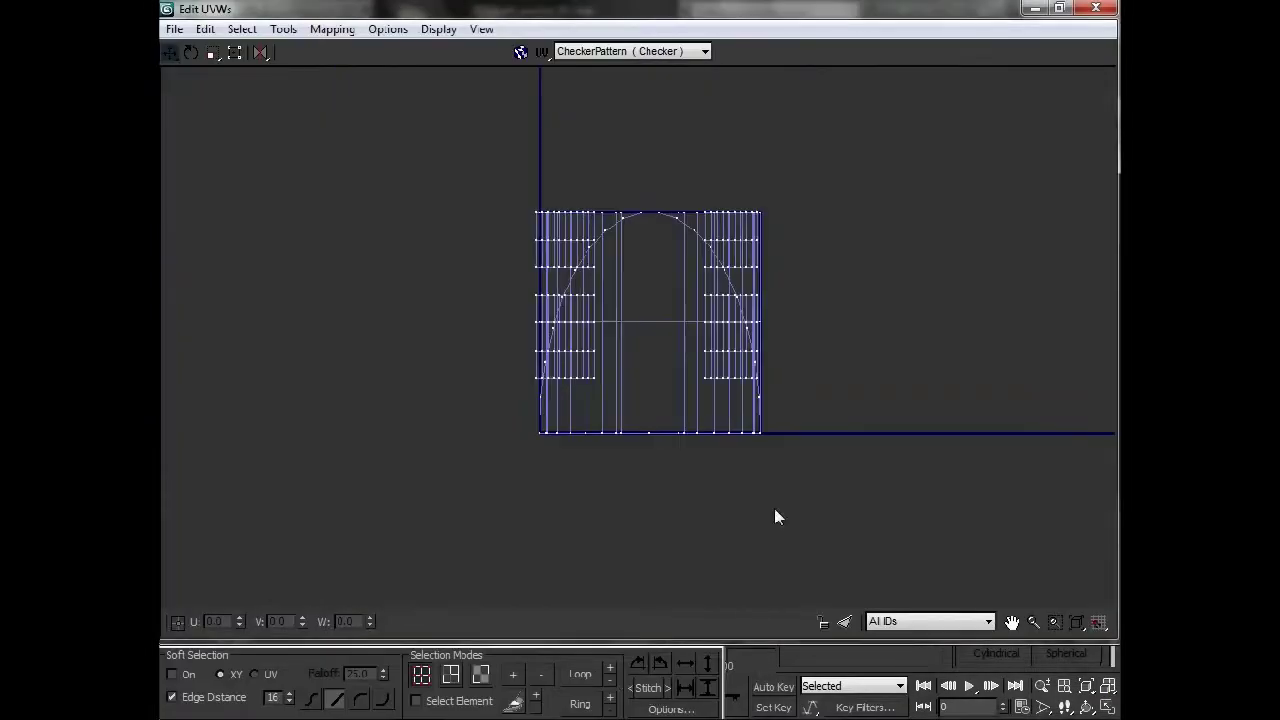
pyautogui.click(1059, 8)
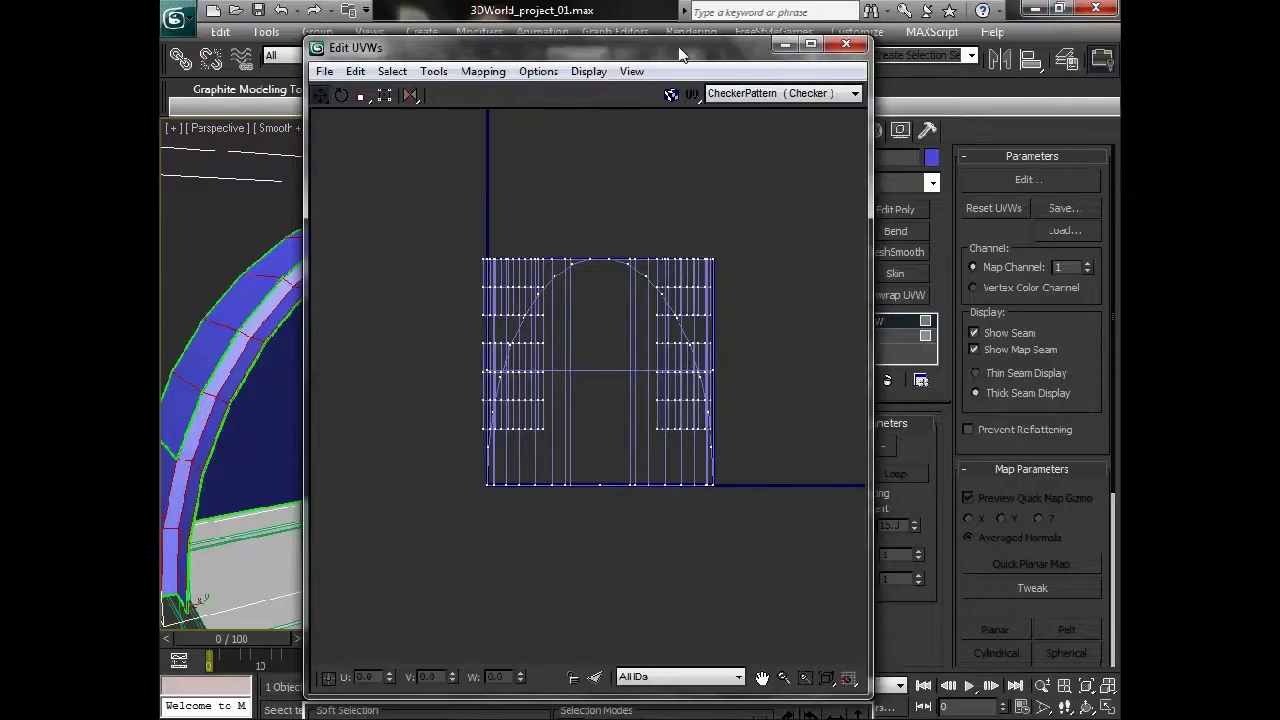
pyautogui.doubleClick(680, 50)
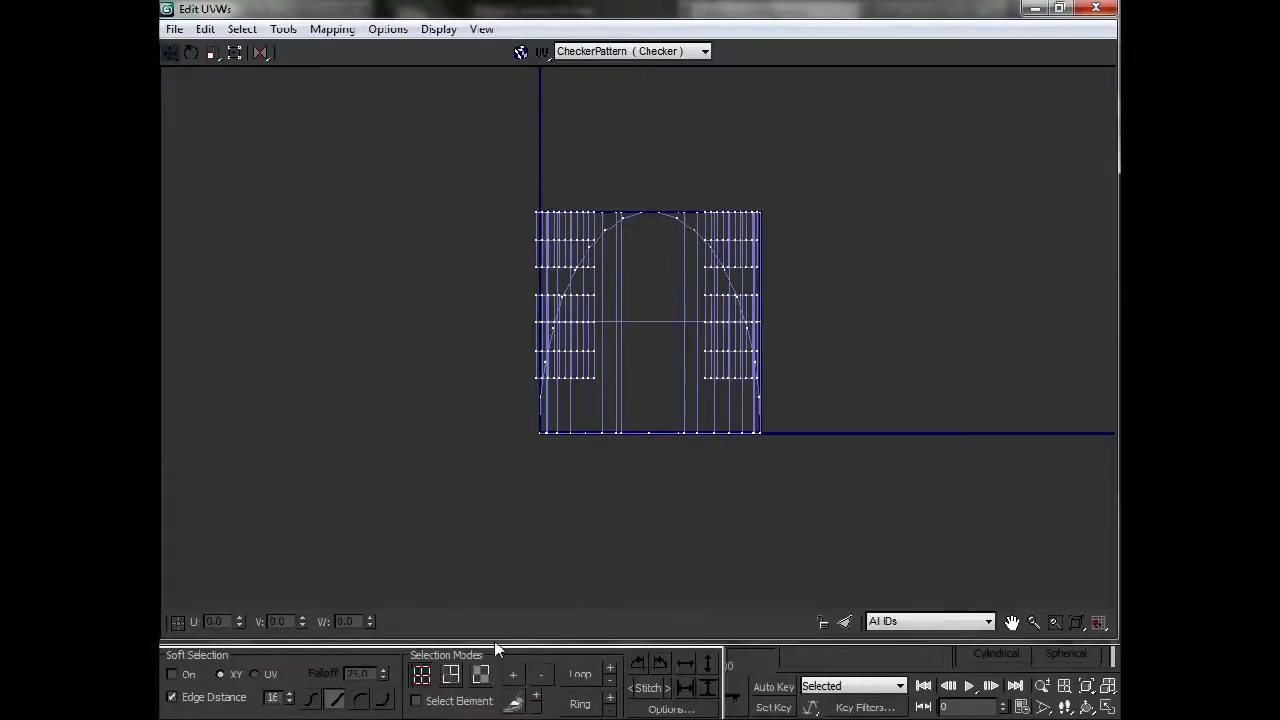
# - In face selection mode, try selecting various UV face regions and cancel a test move
pyautogui.click(481, 675)
pyautogui.click(677, 537)
pyautogui.click(666, 393)
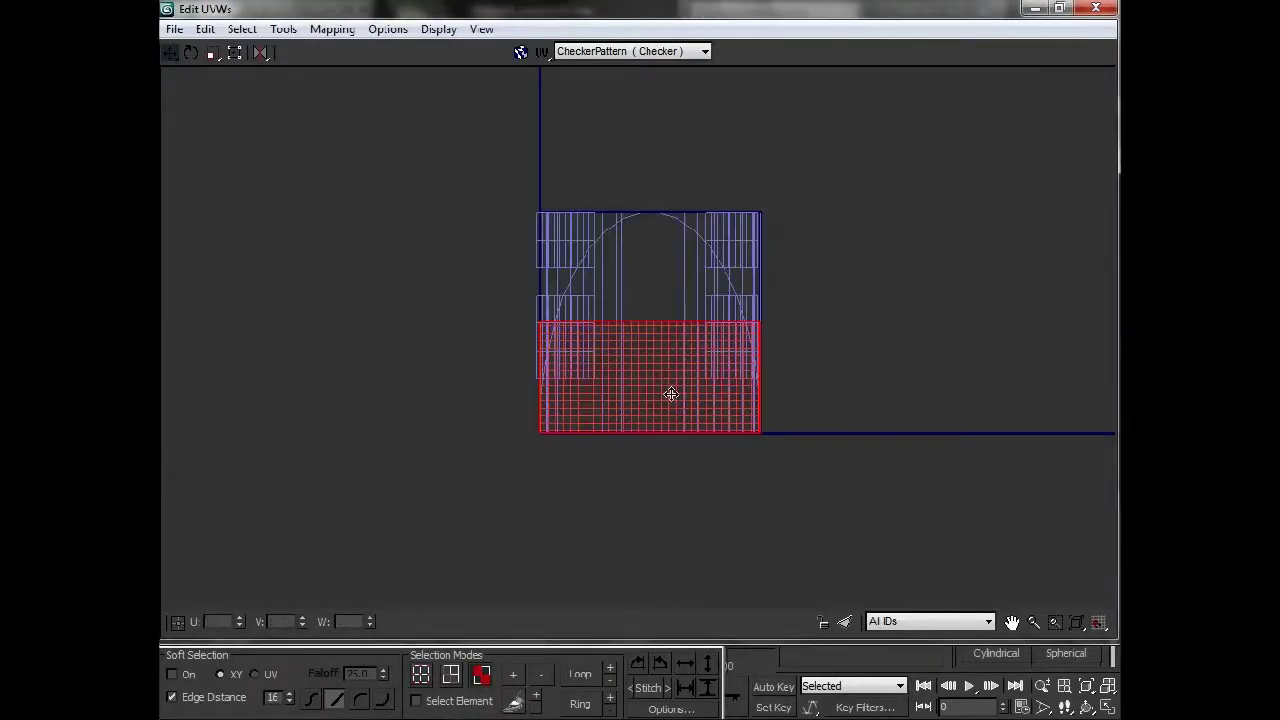
pyautogui.moveTo(666, 393); pyautogui.dragTo(381, 308)
pyautogui.rightClick(381, 308)
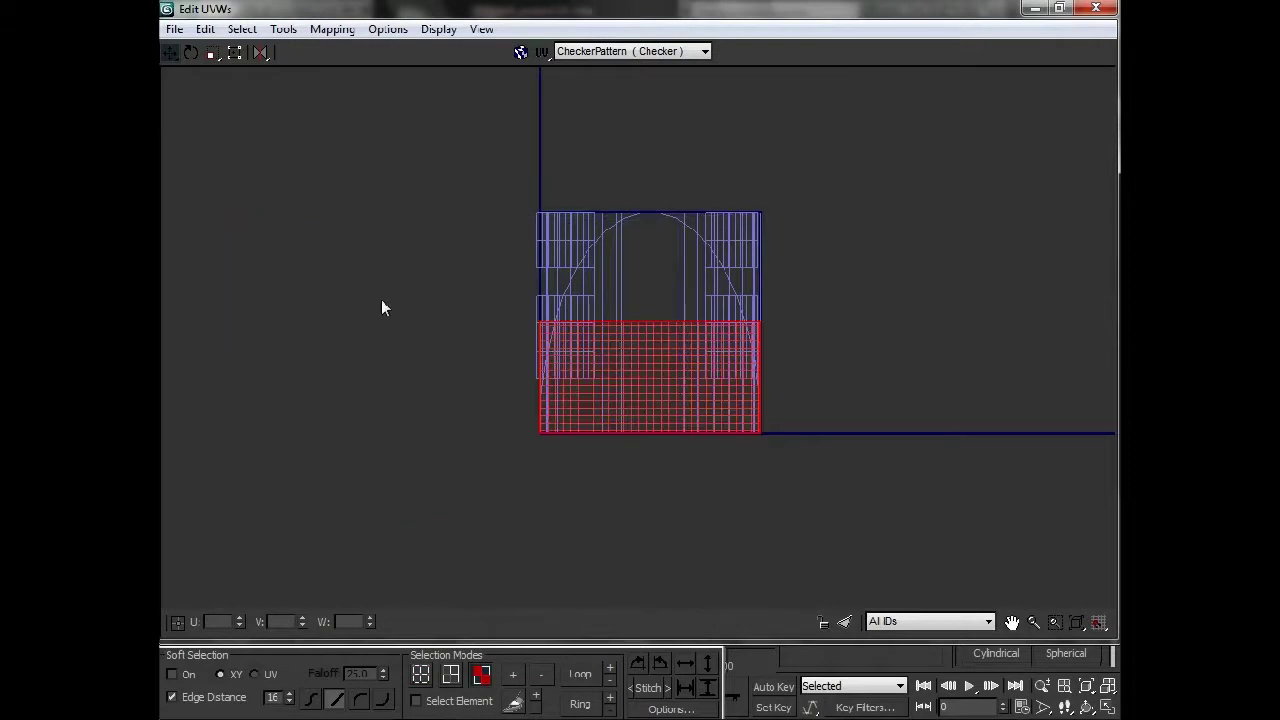
pyautogui.click(833, 263)
pyautogui.click(650, 245)
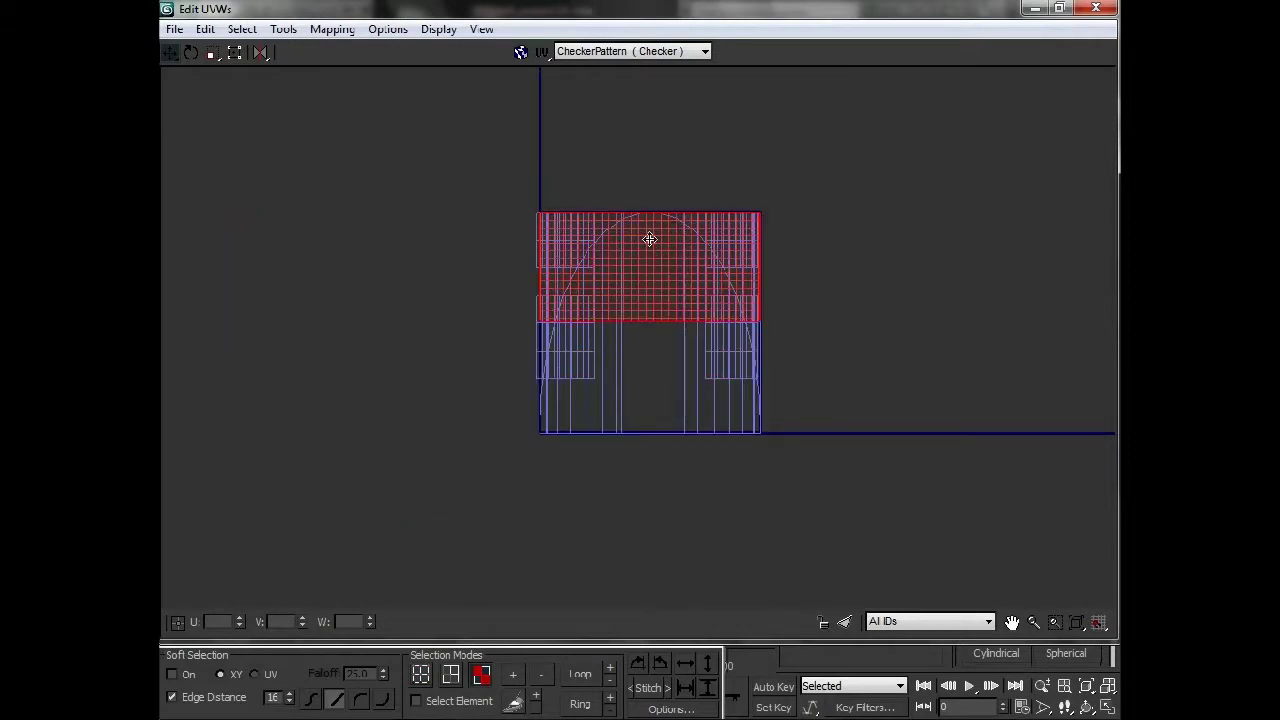
pyautogui.keyDown('ctrl'); pyautogui.click(661, 374); pyautogui.keyUp('ctrl')
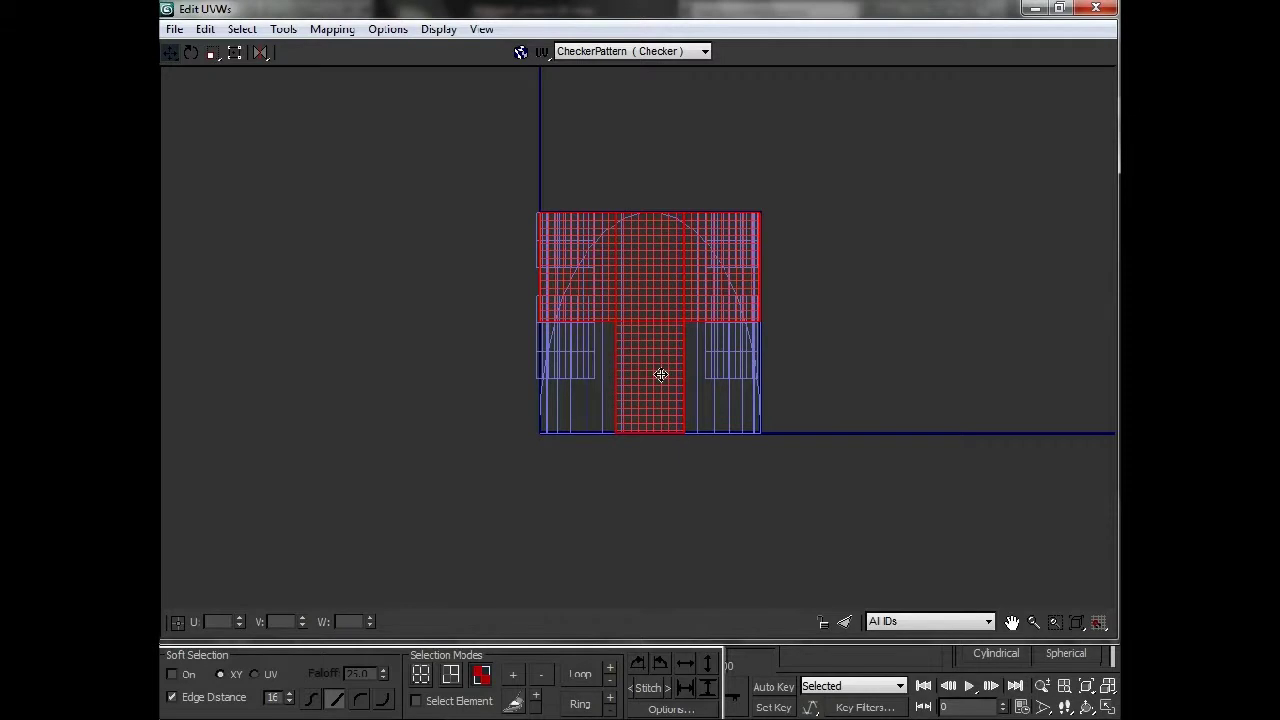
pyautogui.click(620, 458)
pyautogui.click(679, 397)
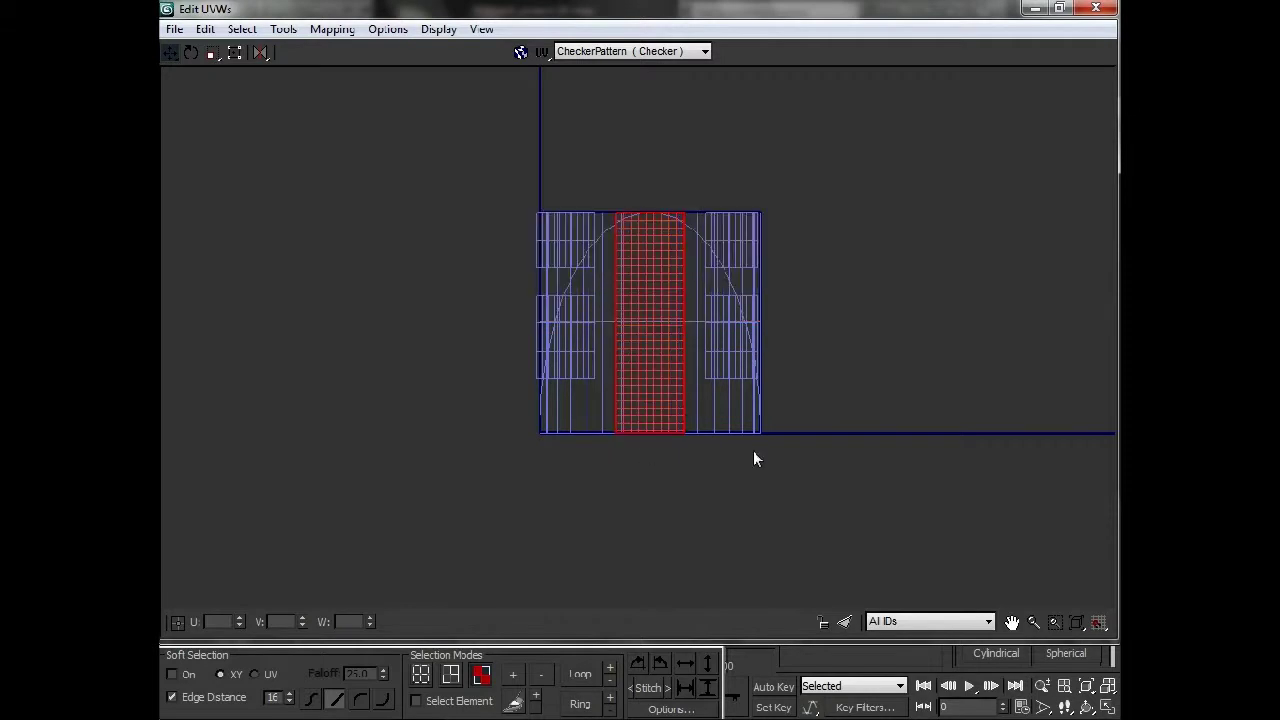
pyautogui.moveTo(572, 452); pyautogui.dragTo(579, 455)
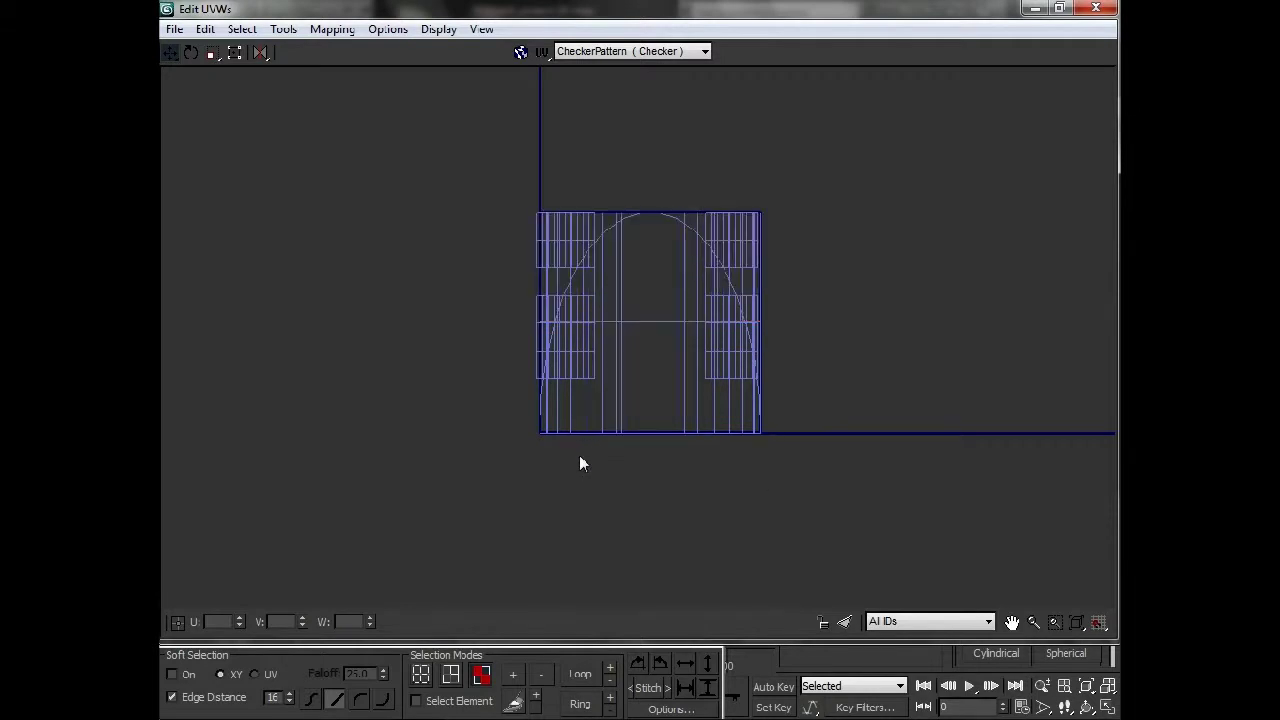
# - Move the lower and upper UV face halves, then undo the moves with Ctrl+Z
pyautogui.click(540, 420)
pyautogui.moveTo(666, 397)
pyautogui.mouseDown()
pyautogui.moveTo(649, 471)
pyautogui.moveTo(366, 463)
pyautogui.mouseUp()
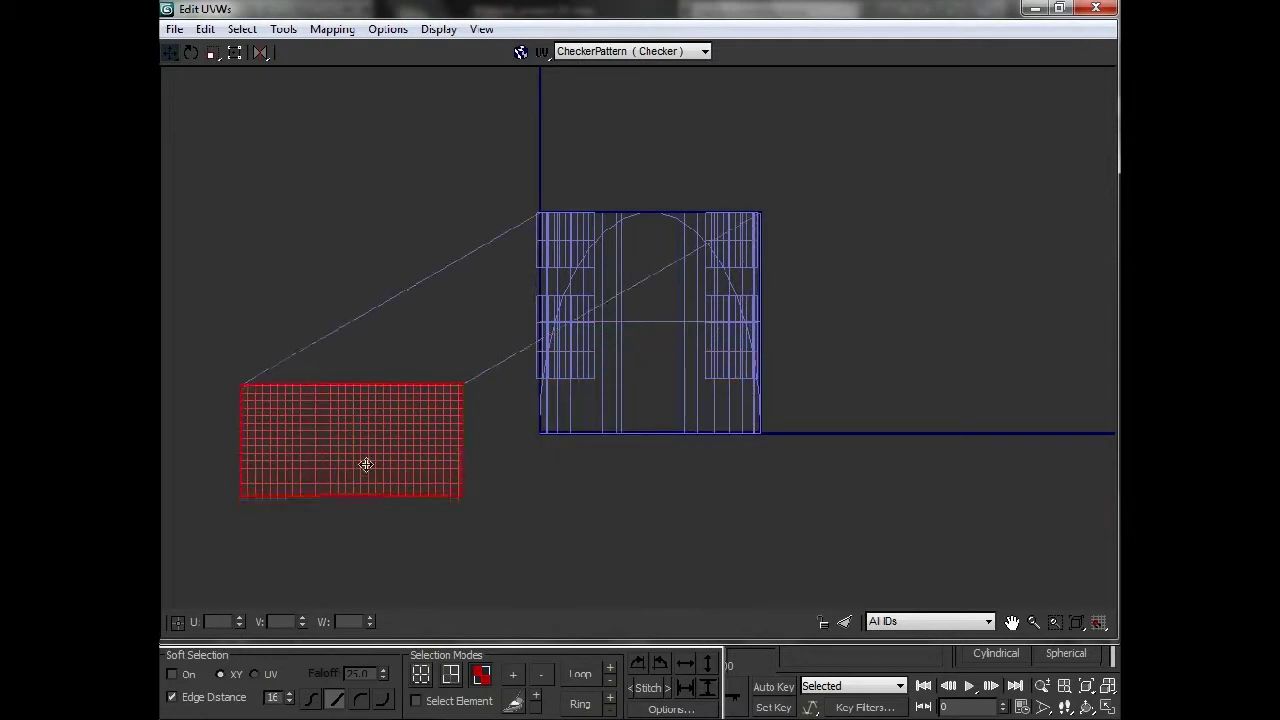
pyautogui.click(727, 240)
pyautogui.moveTo(727, 240)
pyautogui.mouseDown()
pyautogui.moveTo(763, 437)
pyautogui.moveTo(794, 443)
pyautogui.moveTo(786, 435)
pyautogui.mouseUp()
pyautogui.hotkey('ctrl', 'z')
pyautogui.hotkey('ctrl', 'z')
pyautogui.hotkey('ctrl', 'z')
pyautogui.hotkey('ctrl', 'z')
pyautogui.hotkey('ctrl', 'z')
pyautogui.moveTo(648, 364); pyautogui.dragTo(463, 374)
pyautogui.hotkey('ctrl', 'z')
# - Close the UV editor and collapse the arch's modifiers to an Editable Poly
pyautogui.click(838, 348)
pyautogui.click(1096, 8)
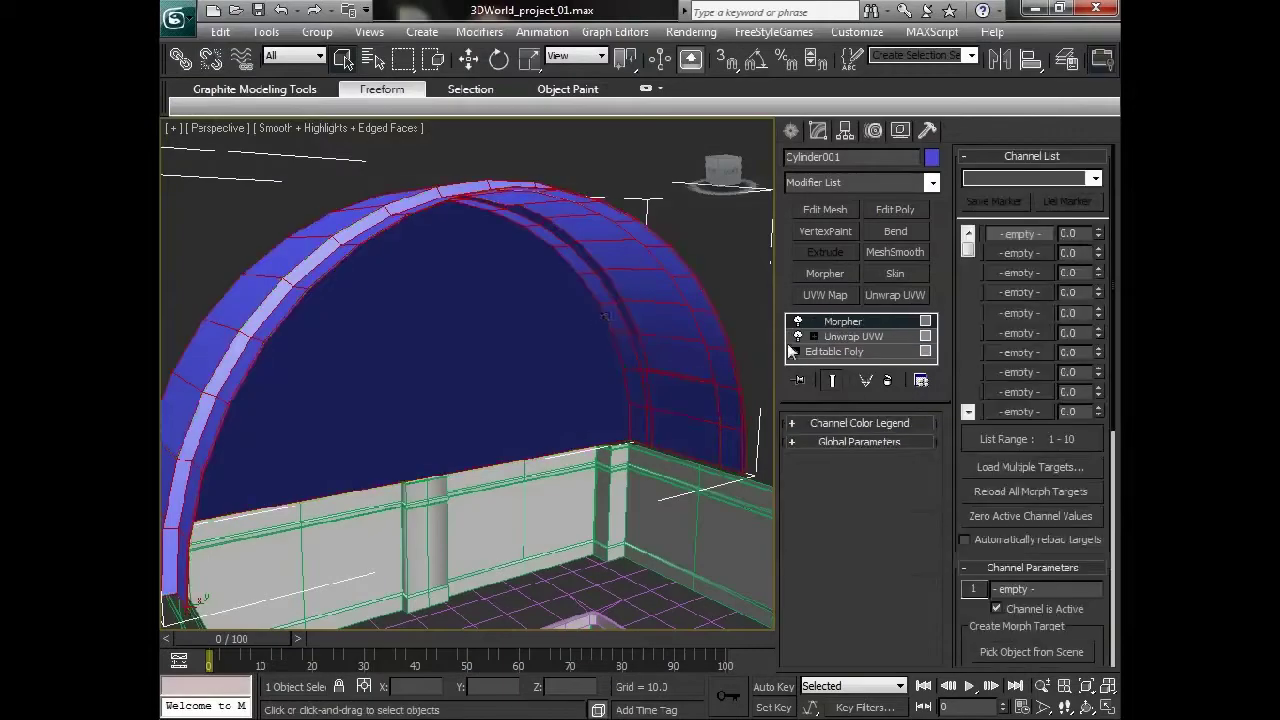
pyautogui.scroll(2, 606, 255)
pyautogui.rightClick(618, 244)
pyautogui.moveTo(655, 414)
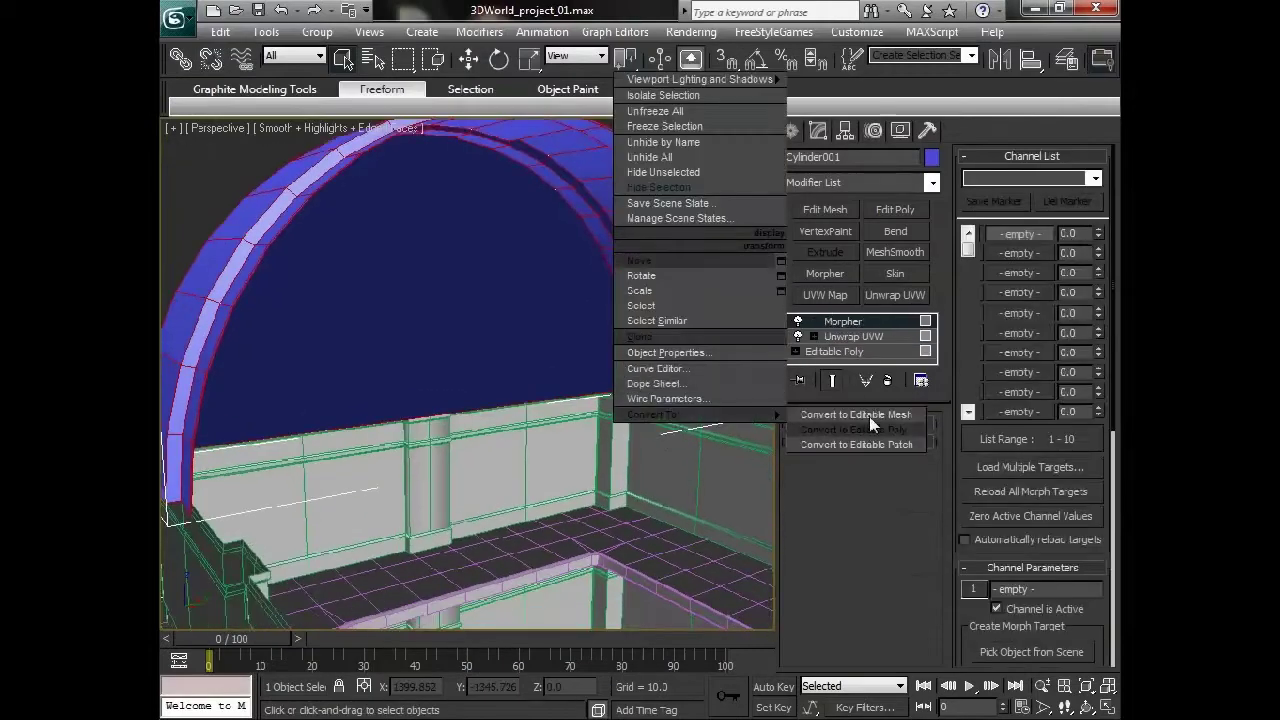
pyautogui.click(869, 428)
# - In Polygon mode, select a vertical strip of six polygons up the arch
pyautogui.moveTo(591, 417)
pyautogui.keyDown('alt'); pyautogui.mouseDown(button='middle')
pyautogui.moveTo(467, 346)
pyautogui.moveTo(649, 366)
pyautogui.moveTo(486, 398)
pyautogui.mouseUp(button='middle'); pyautogui.keyUp('alt')
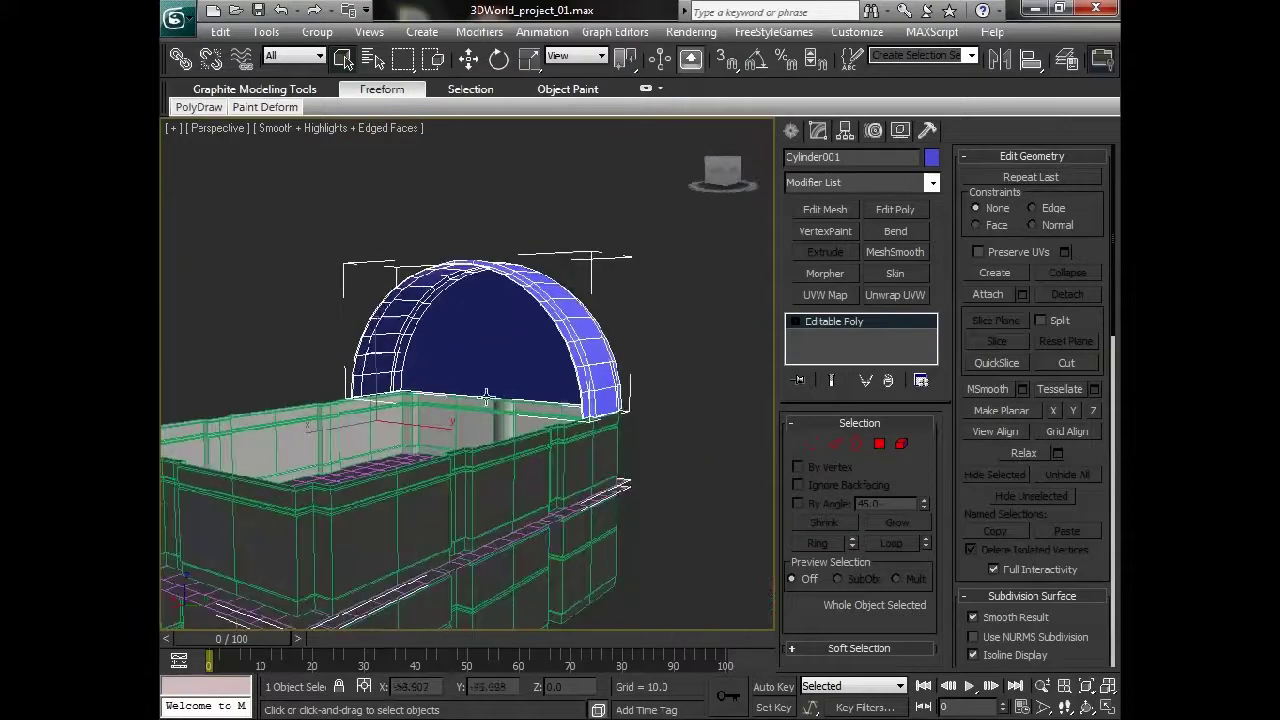
pyautogui.scroll(3, 507, 354)
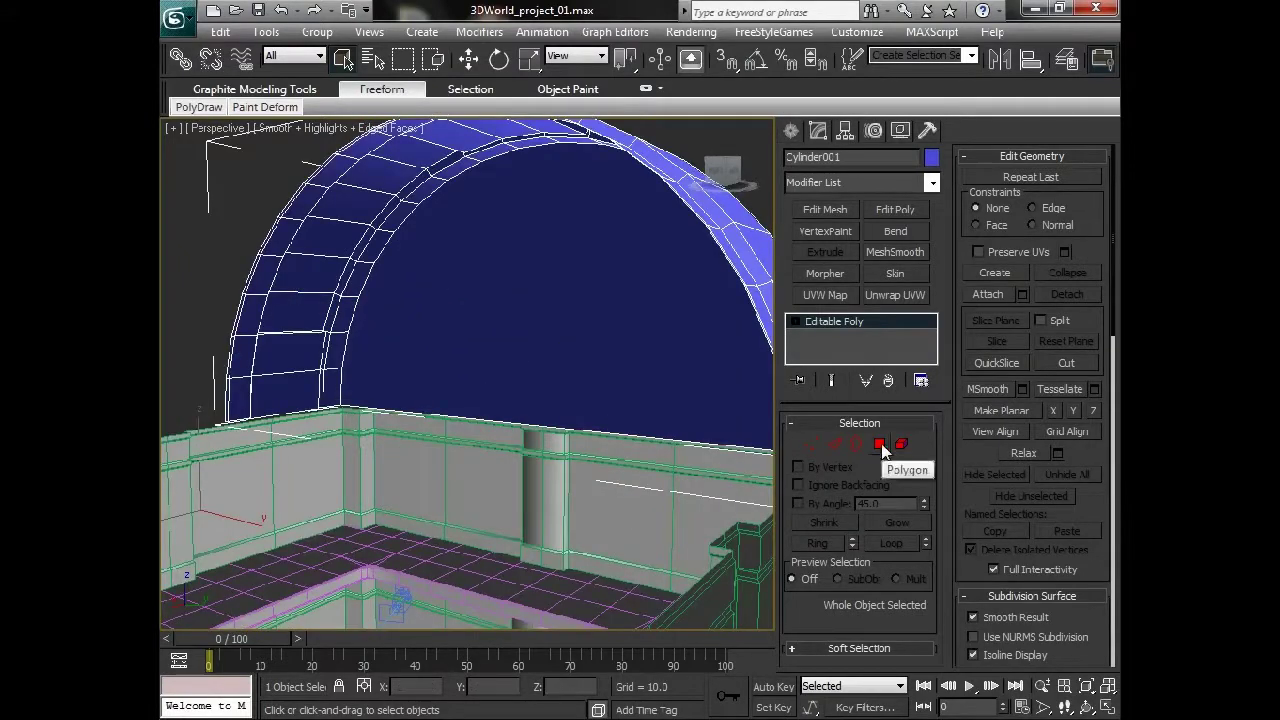
pyautogui.moveTo(340, 350); pyautogui.dragTo(340, 380, button='middle')
pyautogui.click(581, 388)
pyautogui.click(581, 388)
pyautogui.click(880, 444)
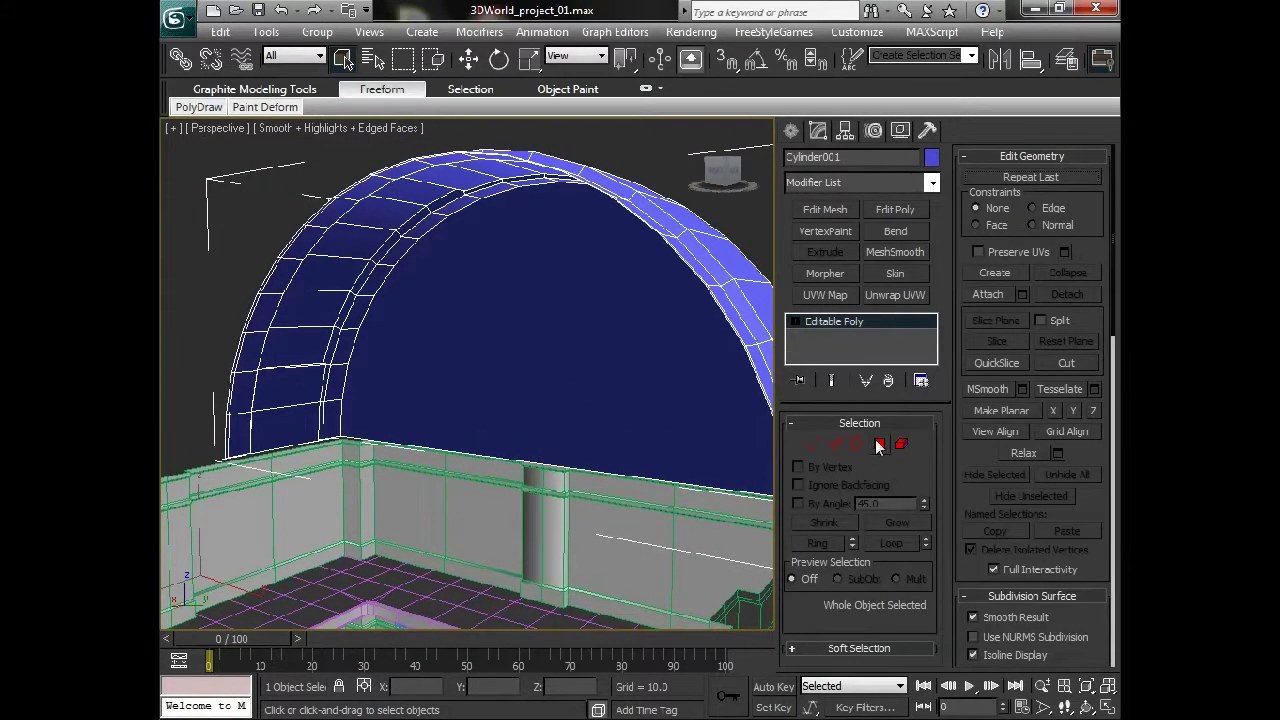
pyautogui.click(277, 422)
pyautogui.keyDown('ctrl'); pyautogui.click(287, 396); pyautogui.keyUp('ctrl')
pyautogui.keyDown('ctrl'); pyautogui.click(304, 345); pyautogui.keyUp('ctrl')
pyautogui.keyDown('ctrl'); pyautogui.click(319, 306); pyautogui.keyUp('ctrl')
pyautogui.keyDown('ctrl'); pyautogui.click(336, 277); pyautogui.keyUp('ctrl')
pyautogui.keyDown('ctrl'); pyautogui.click(364, 249); pyautogui.keyUp('ctrl')
pyautogui.moveTo(506, 383)
pyautogui.keyDown('alt'); pyautogui.mouseDown(button='middle')
pyautogui.moveTo(526, 371)
pyautogui.moveTo(592, 387)
pyautogui.moveTo(594, 274)
pyautogui.moveTo(526, 294)
pyautogui.moveTo(503, 333)
pyautogui.mouseUp(button='middle'); pyautogui.keyUp('alt')
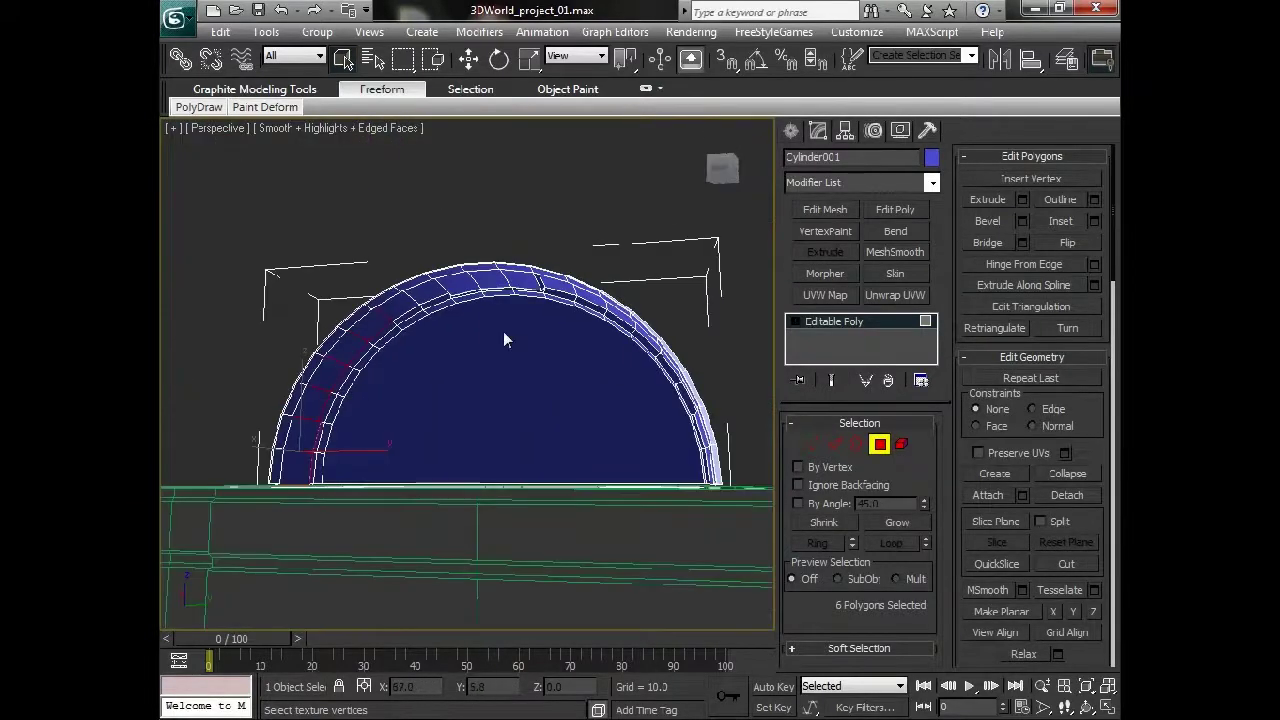
# - Hide all scene objects except the arch
pyautogui.rightClick(603, 337)
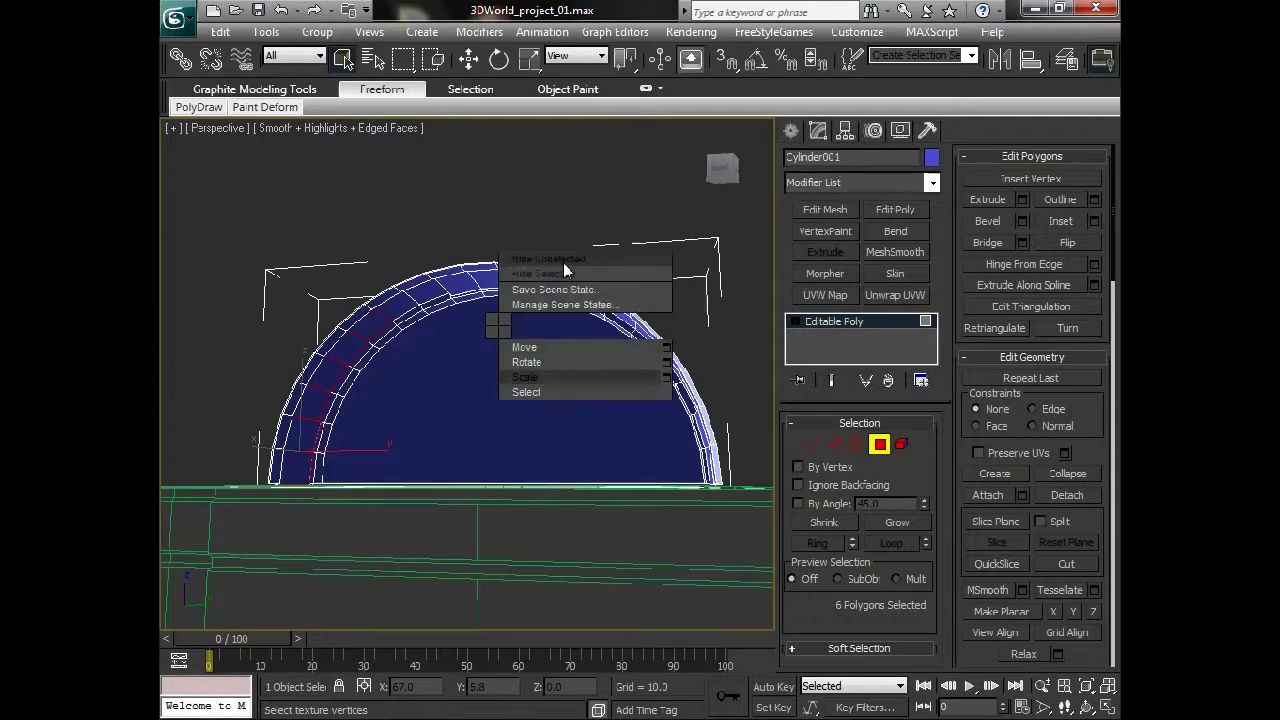
pyautogui.click(555, 274)
pyautogui.moveTo(520, 450)
pyautogui.keyDown('alt'); pyautogui.mouseDown(button='middle')
pyautogui.moveTo(540, 374)
pyautogui.moveTo(533, 261)
pyautogui.mouseUp(button='middle'); pyautogui.keyUp('alt')
# - Extend the polygon selection with more arch polygons, including the upper band
pyautogui.keyDown('ctrl'); pyautogui.click(465, 302); pyautogui.keyUp('ctrl')
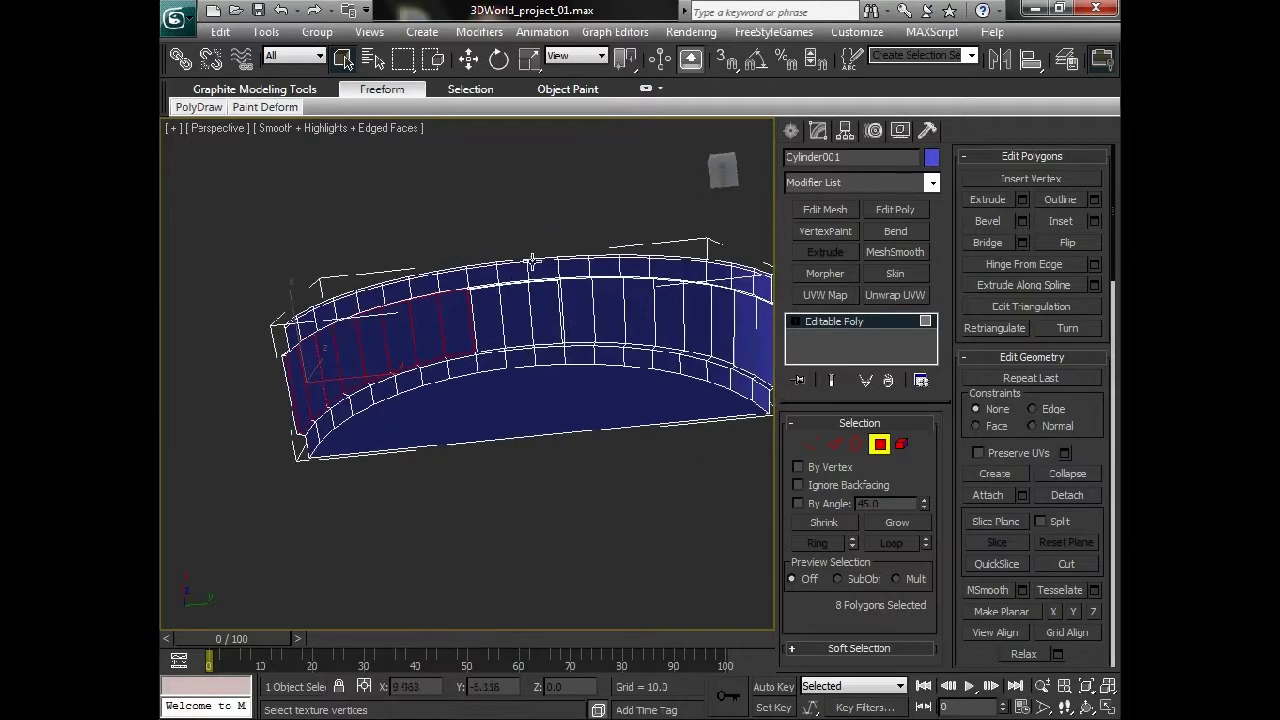
pyautogui.keyDown('ctrl'); pyautogui.moveTo(582, 316); pyautogui.dragTo(445, 340); pyautogui.keyUp('ctrl')
pyautogui.moveTo(651, 320)
pyautogui.keyDown('alt'); pyautogui.mouseDown(button='middle')
pyautogui.moveTo(520, 383)
pyautogui.moveTo(638, 379)
pyautogui.moveTo(615, 390)
pyautogui.mouseUp(button='middle'); pyautogui.keyUp('alt')
pyautogui.keyDown('ctrl'); pyautogui.moveTo(325, 338); pyautogui.dragTo(317, 329); pyautogui.keyUp('ctrl')
pyautogui.moveTo(317, 329)
pyautogui.keyDown('alt'); pyautogui.mouseDown(button='middle')
pyautogui.moveTo(571, 357)
pyautogui.moveTo(408, 371)
pyautogui.moveTo(505, 390)
pyautogui.moveTo(457, 420)
pyautogui.mouseUp(button='middle'); pyautogui.keyUp('alt')
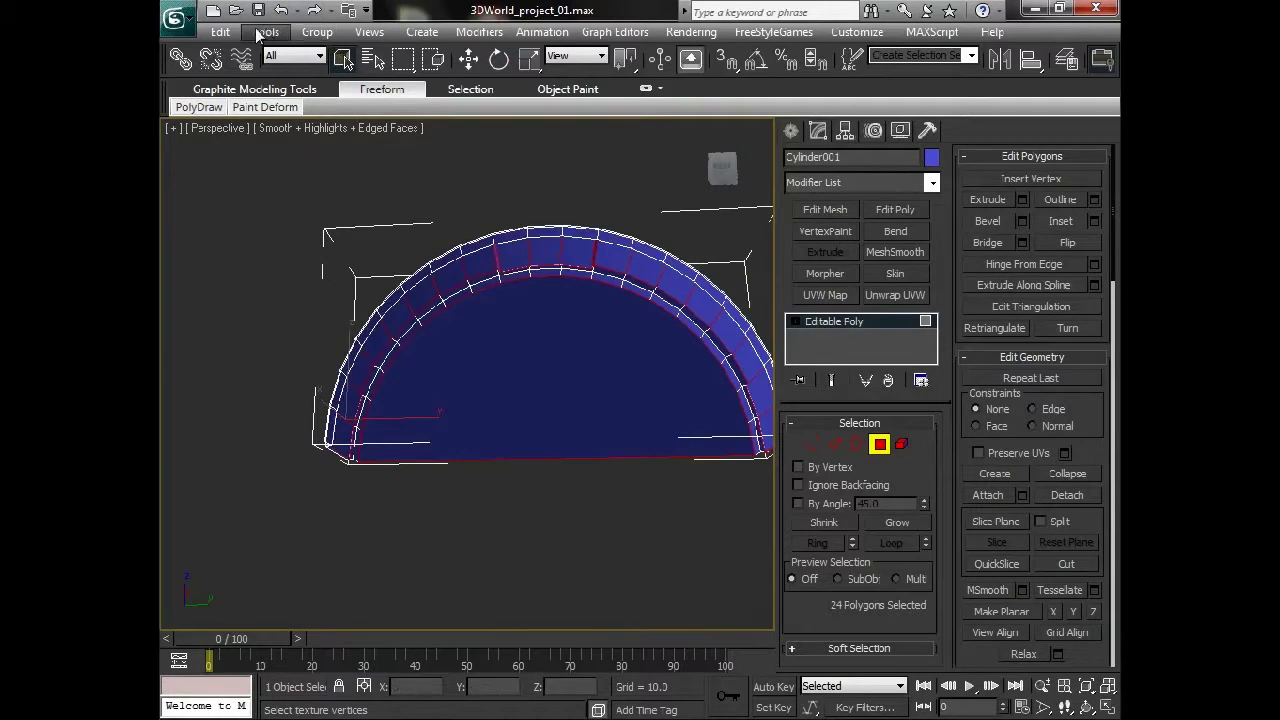
# - Invert the polygon selection and add a new Unwrap UVW modifier
pyautogui.click(221, 32)
pyautogui.click(277, 358)
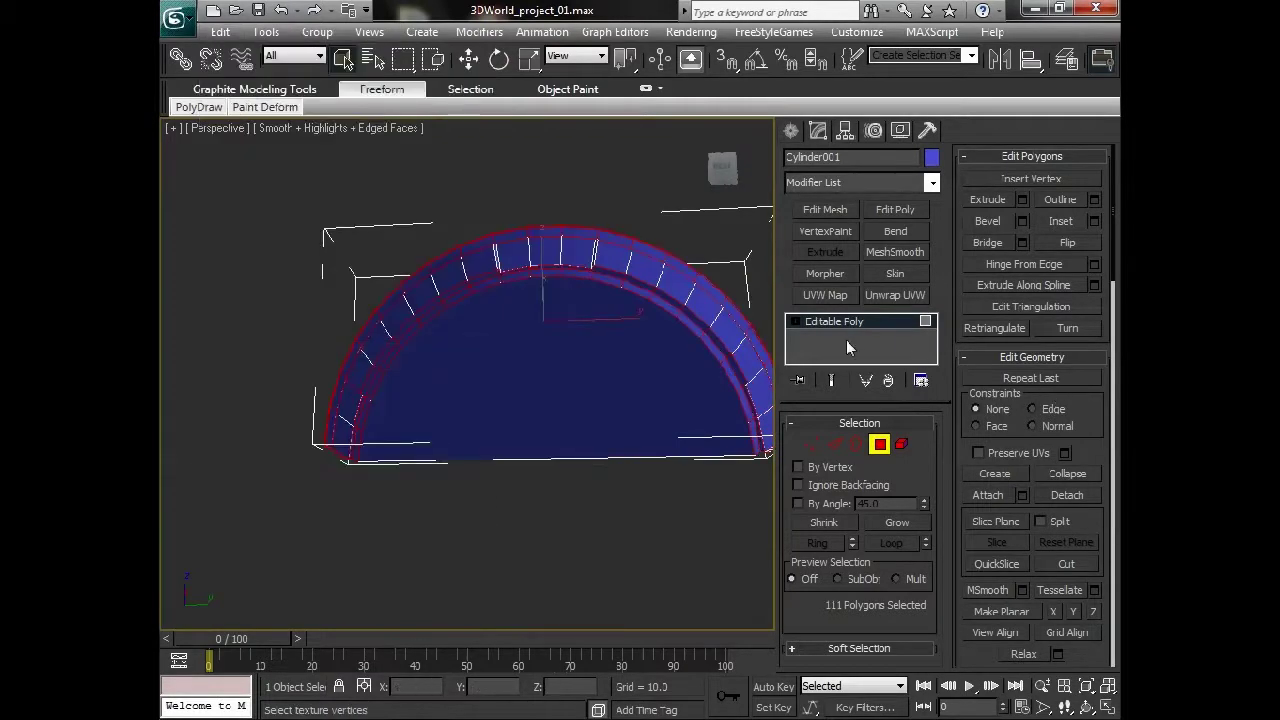
pyautogui.click(895, 295)
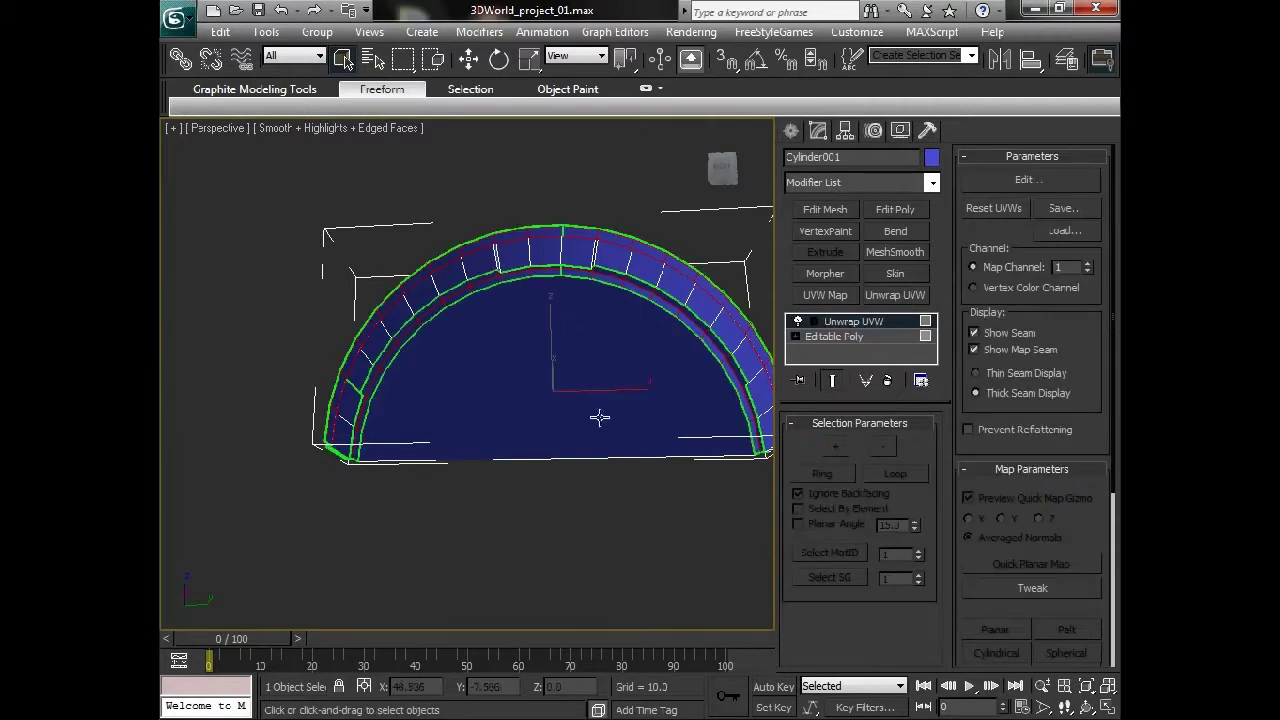
# - Open Edit UVWs, reposition it, check the Mapping menu, then close the editor
pyautogui.click(1030, 180)
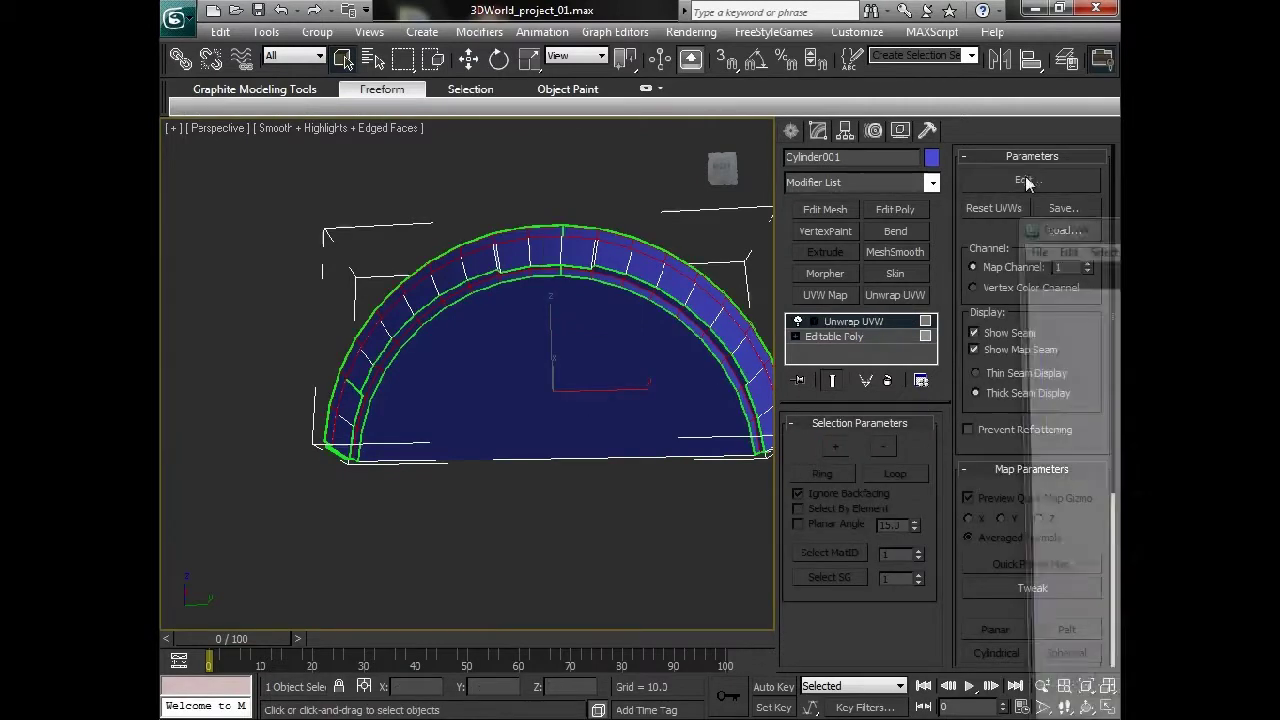
pyautogui.moveTo(1095, 218)
pyautogui.mouseDown()
pyautogui.moveTo(486, 169)
pyautogui.moveTo(396, 67)
pyautogui.mouseUp()
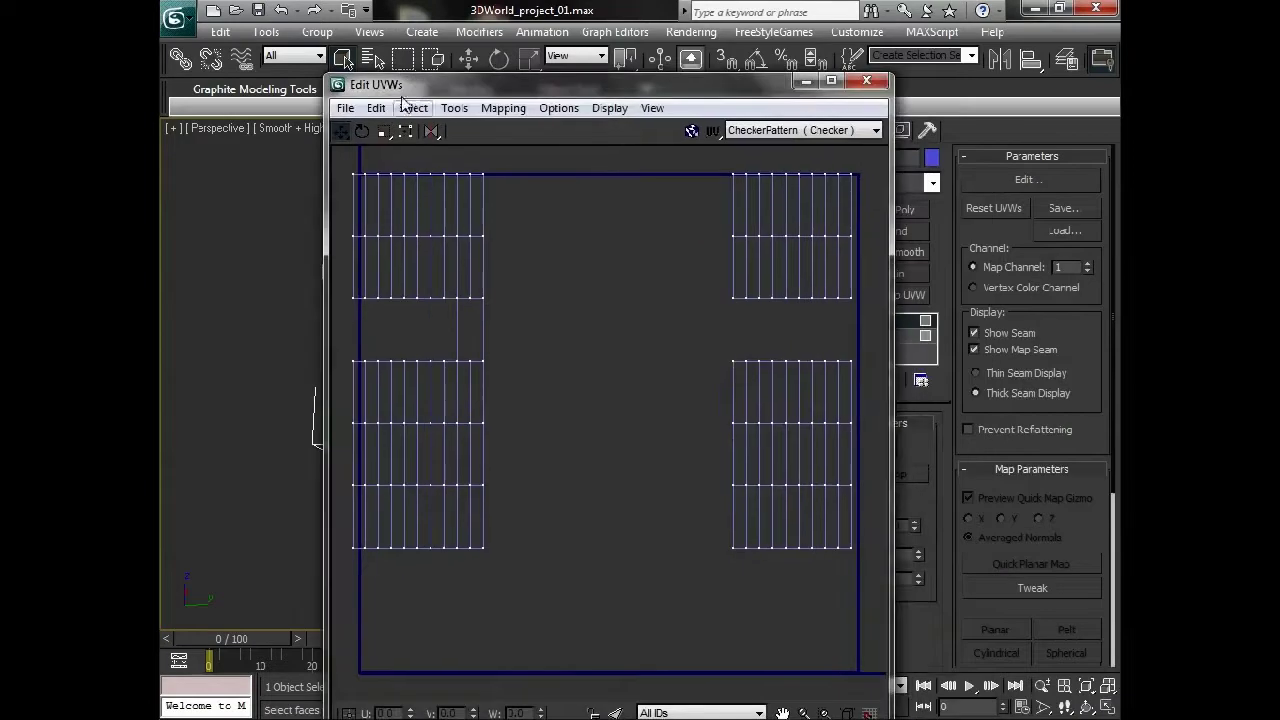
pyautogui.click(558, 108)
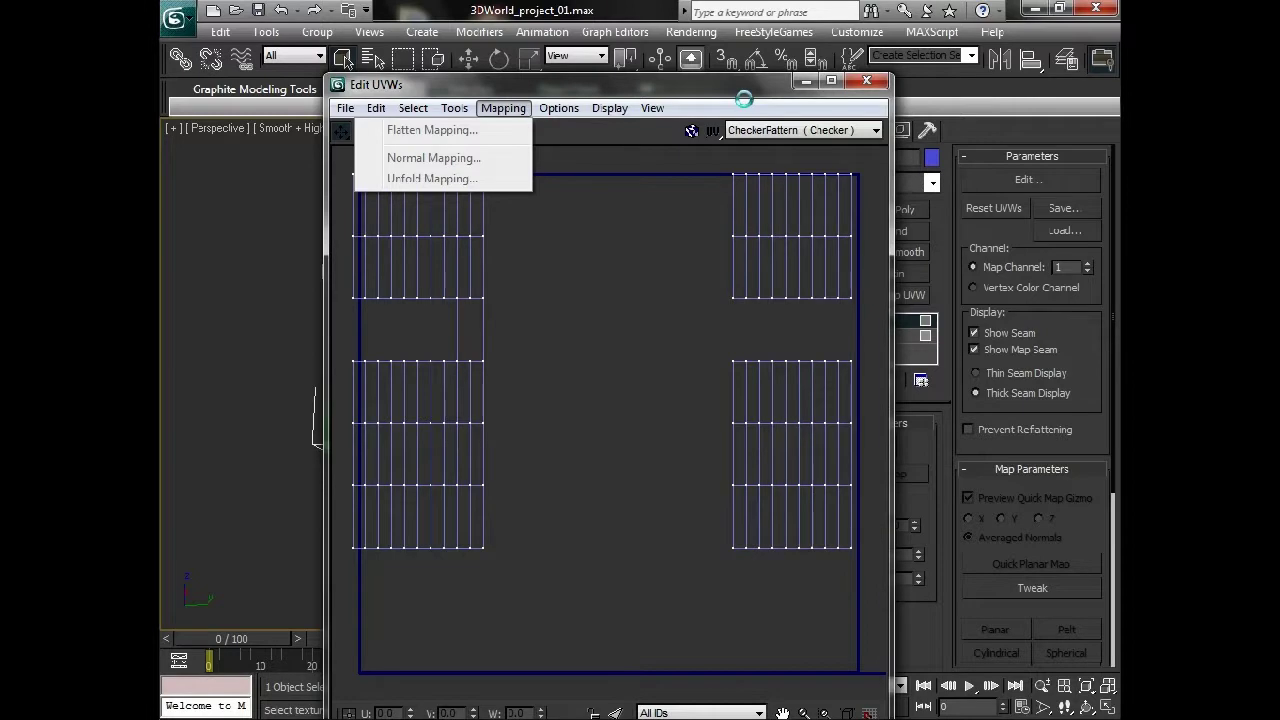
pyautogui.moveTo(744, 99); pyautogui.dragTo(746, 79)
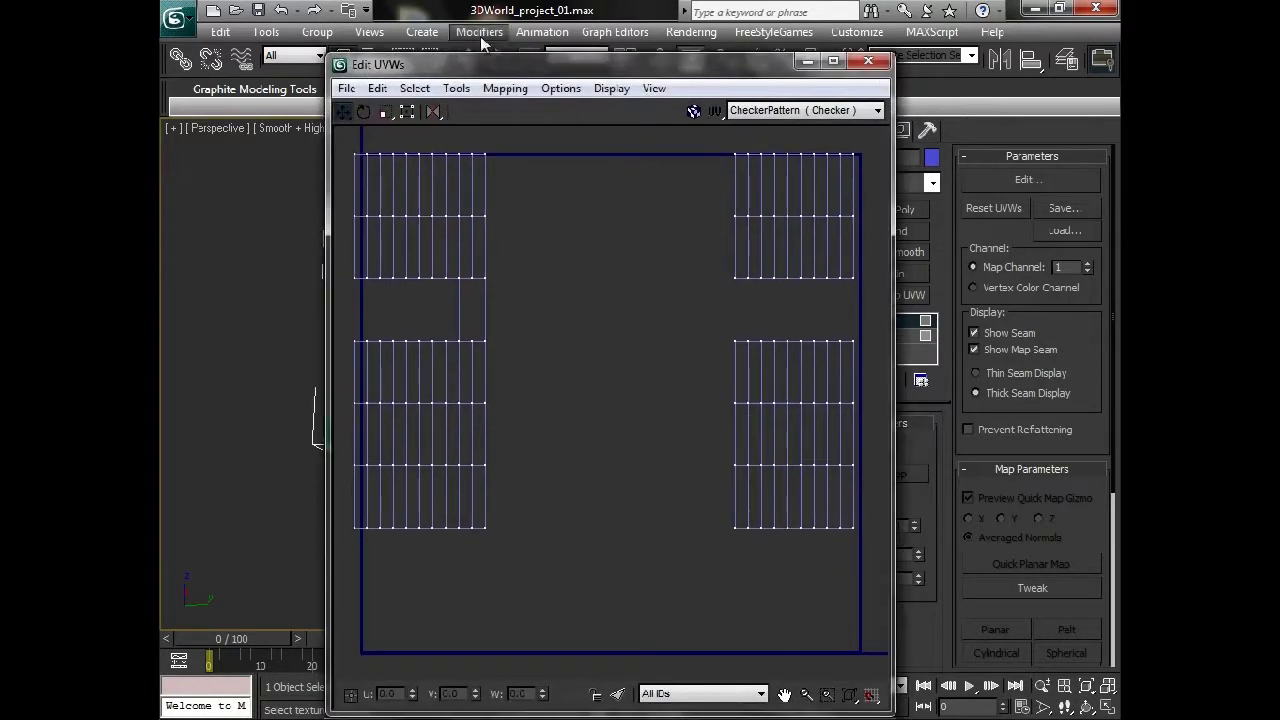
pyautogui.click(869, 63)
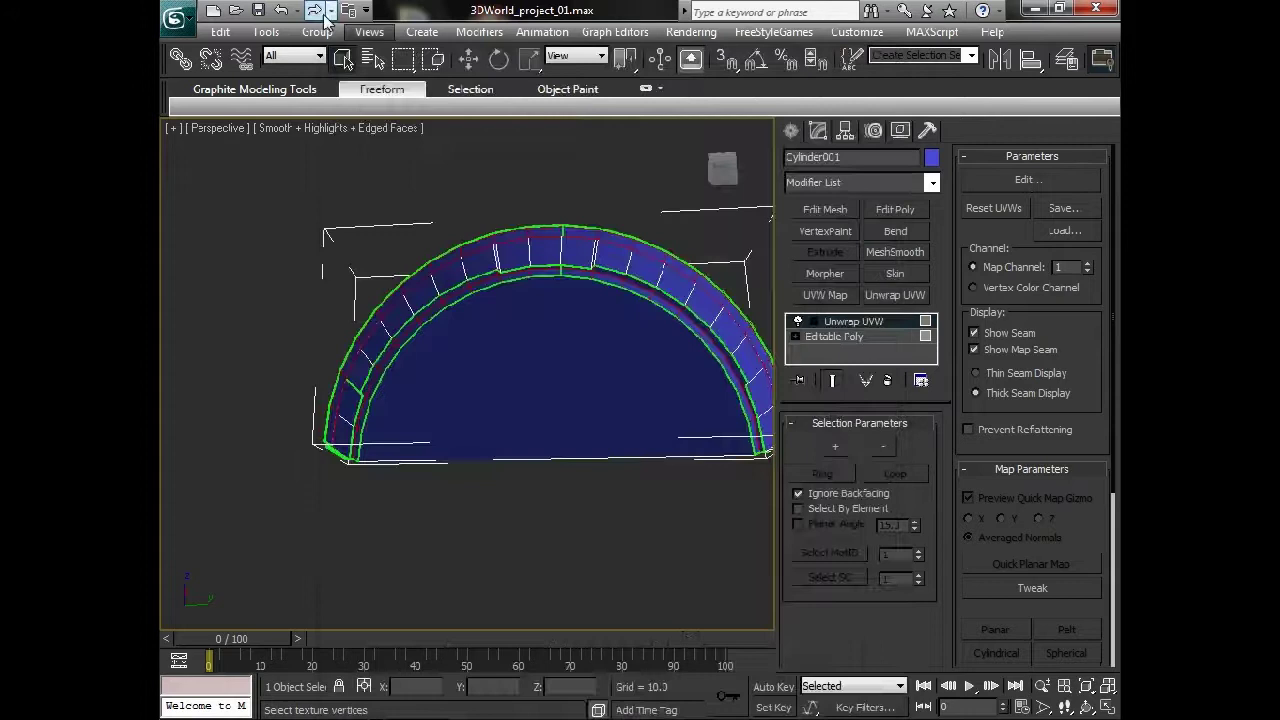
# - Save the scene as the incremented file 3DWorld_project_02.max
pyautogui.click(191, 27)
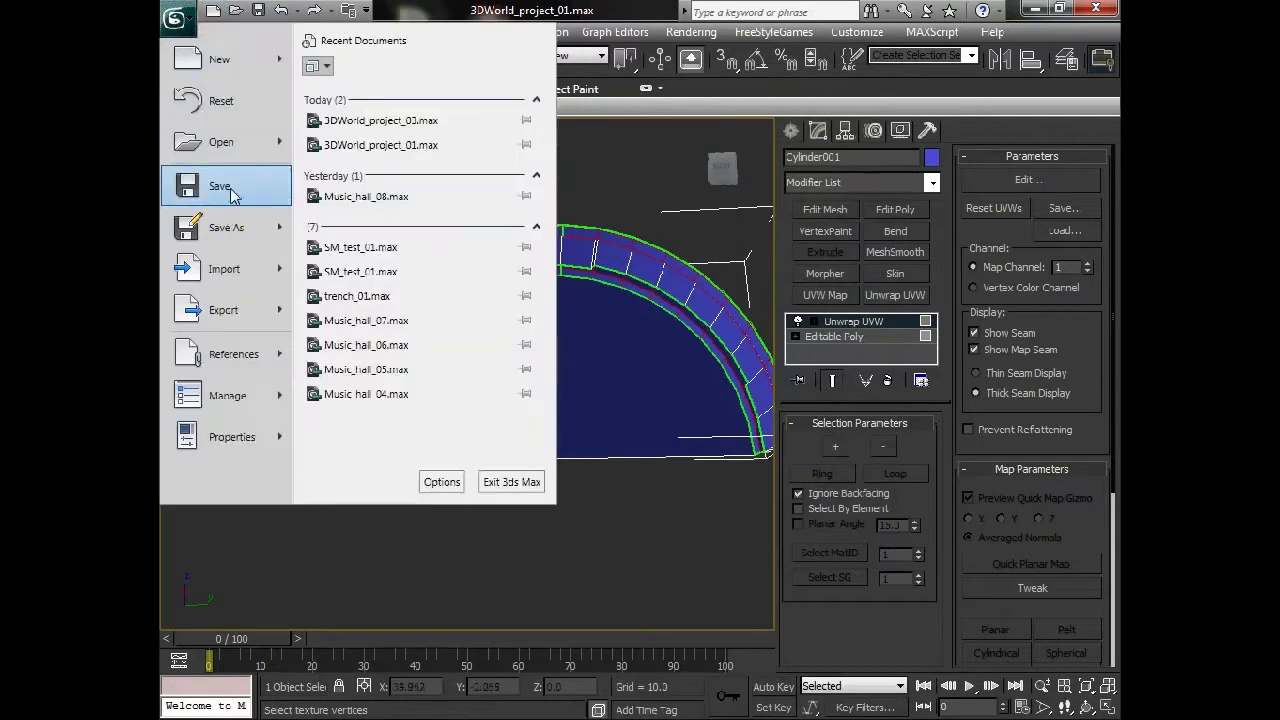
pyautogui.click(226, 228)
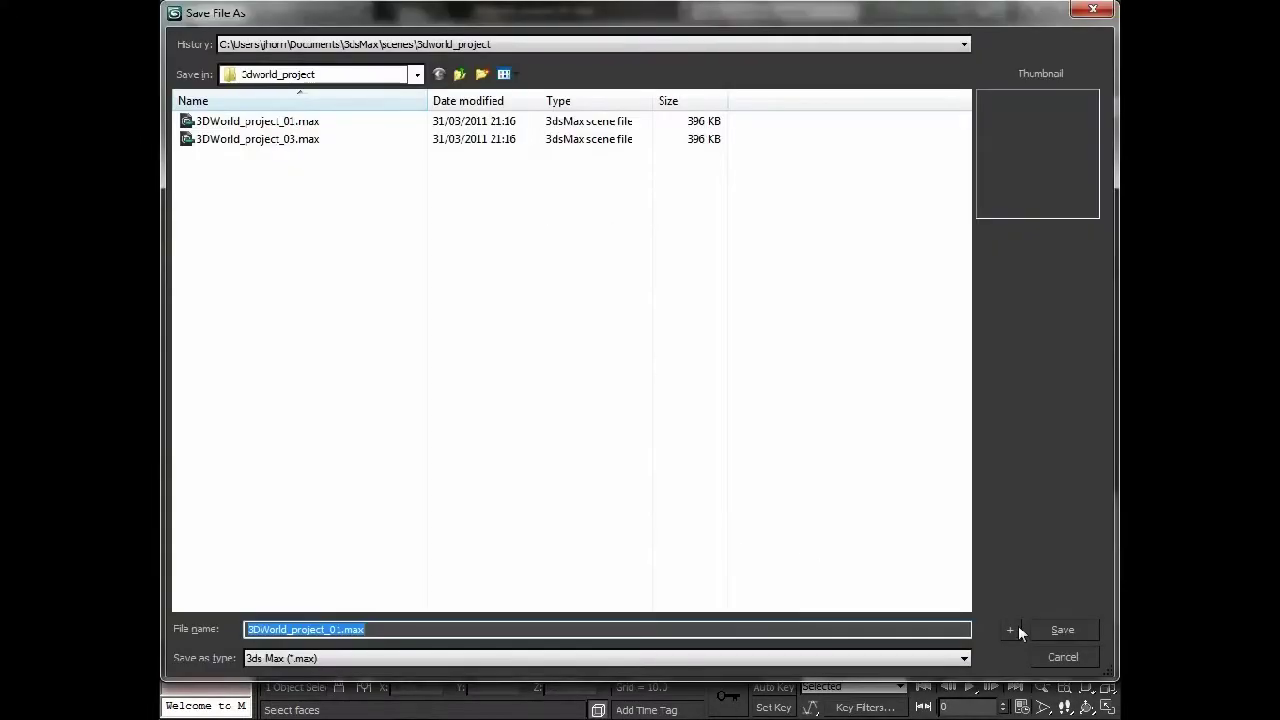
pyautogui.click(1017, 630)
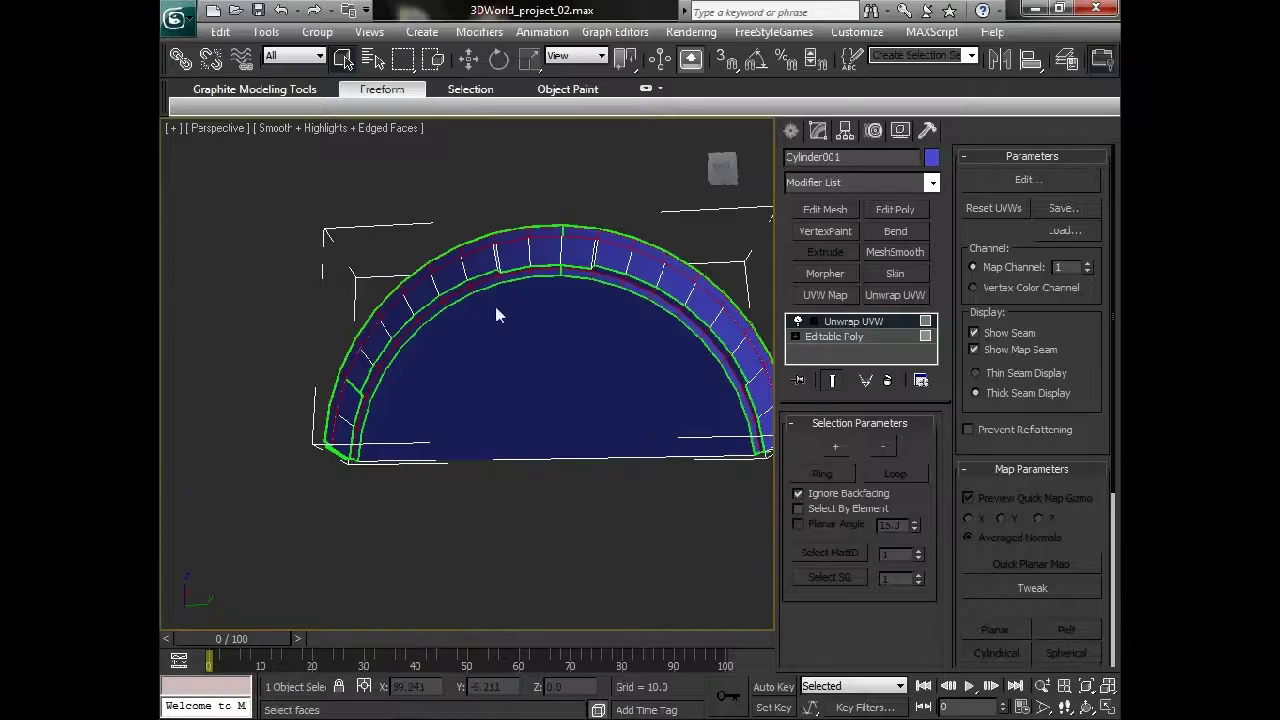
# - Frame the arch, reopen Edit UVWs and switch to Element selection
pyautogui.press('z')
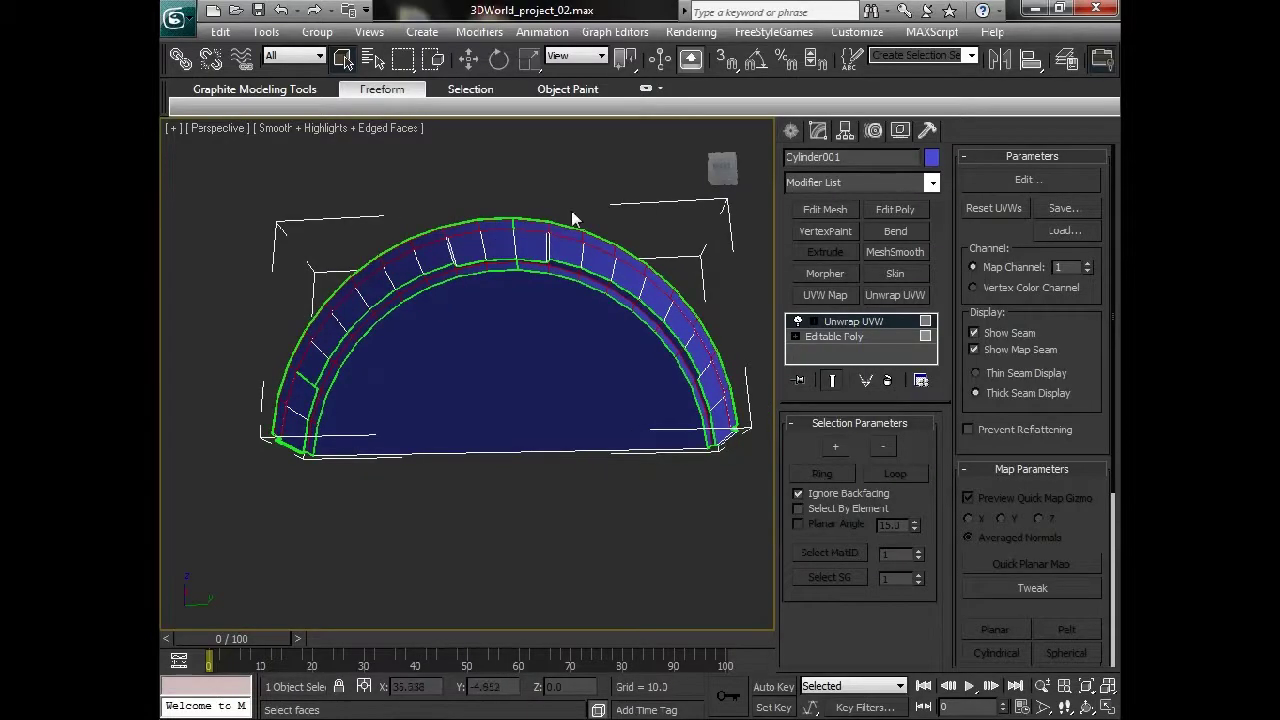
pyautogui.keyDown('alt'); pyautogui.moveTo(543, 263); pyautogui.dragTo(545, 275, button='middle'); pyautogui.keyUp('alt')
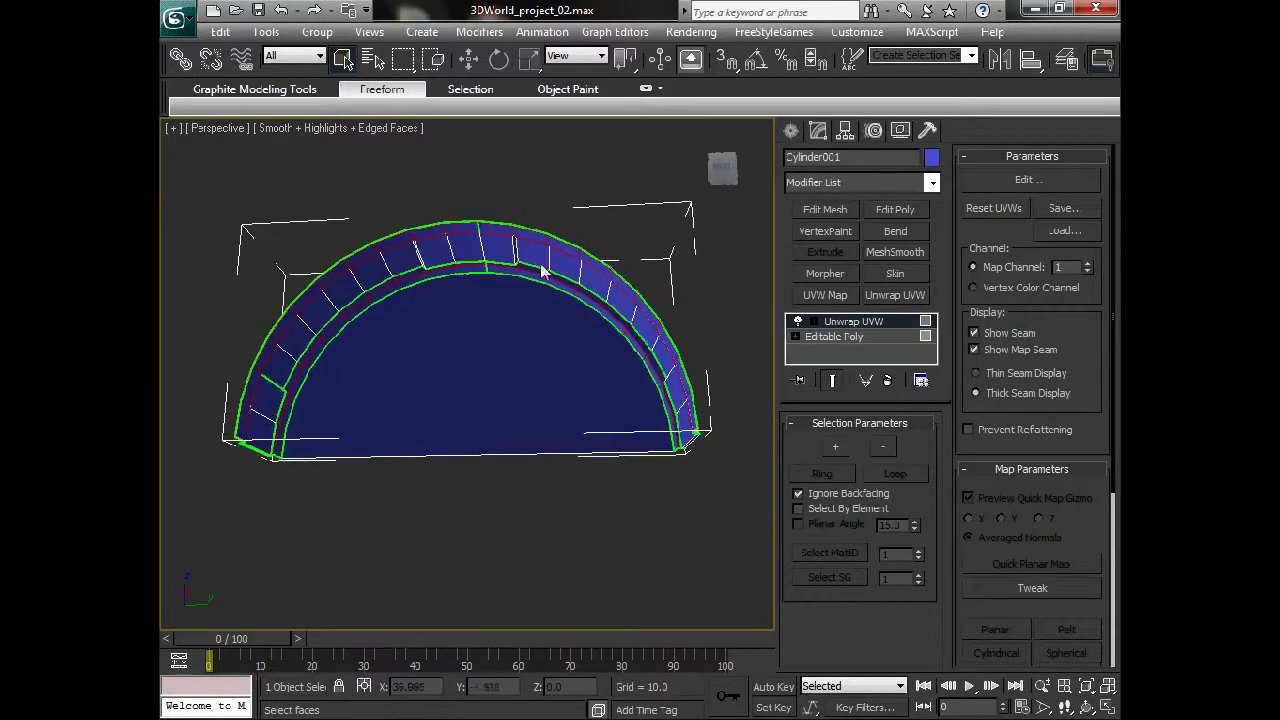
pyautogui.click(1040, 178)
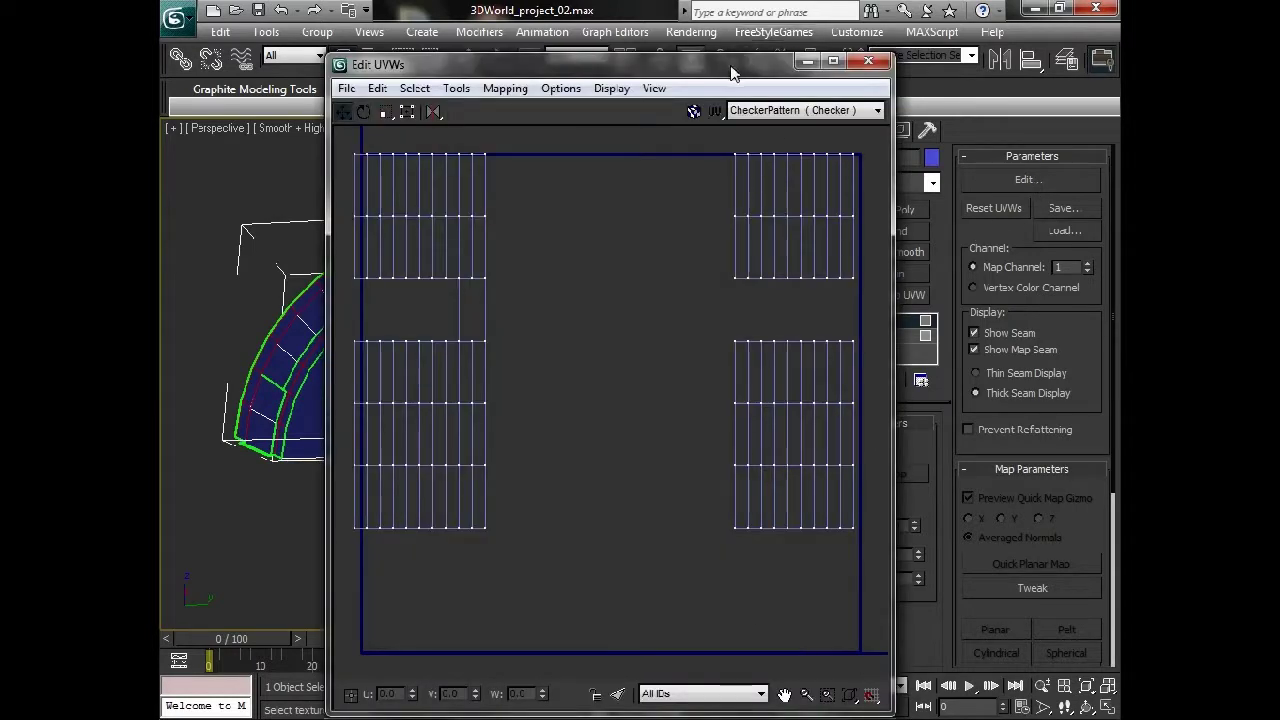
pyautogui.click(666, 695)
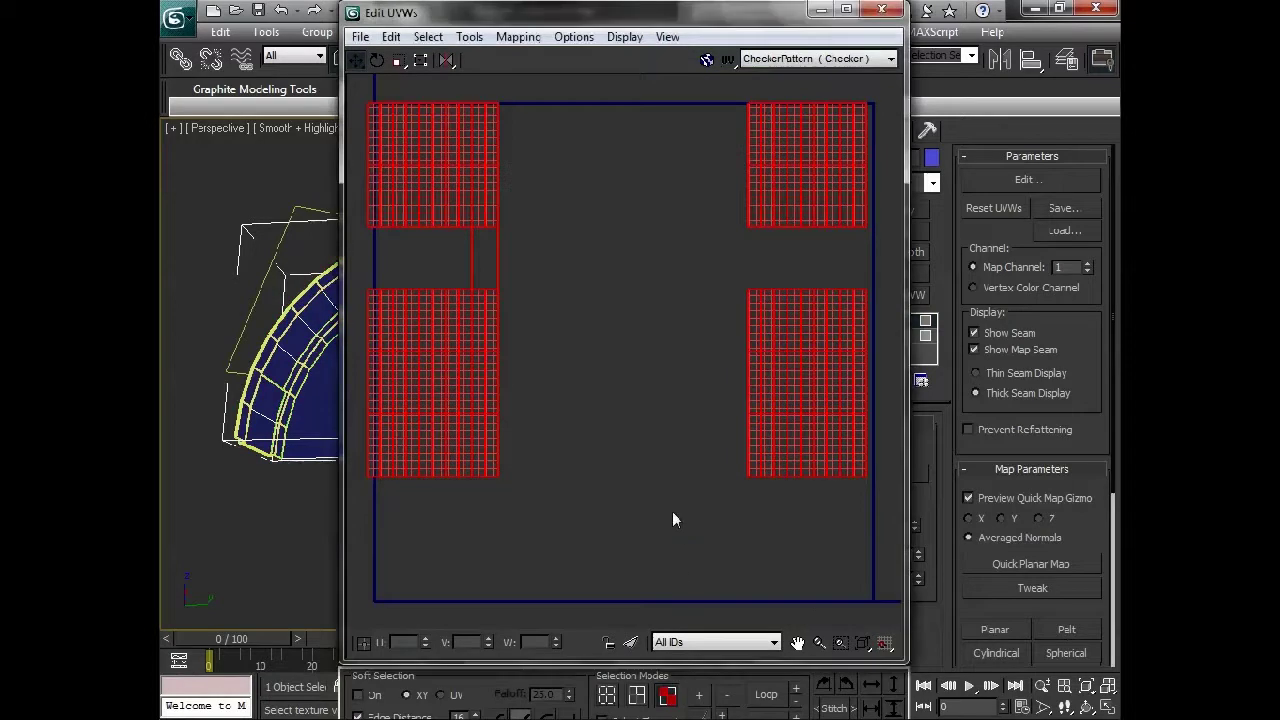
# - Apply Flatten Mapping with a 30 face angle threshold and centre the resulting clusters
pyautogui.click(516, 36)
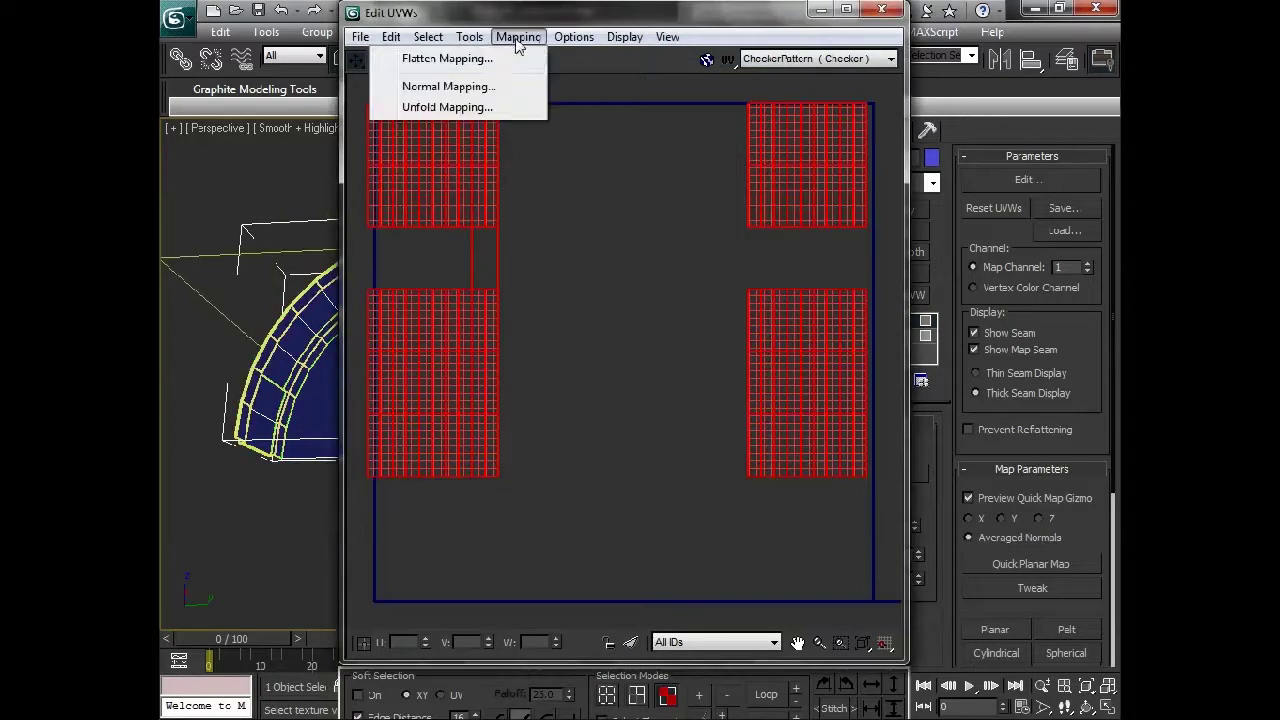
pyautogui.click(452, 60)
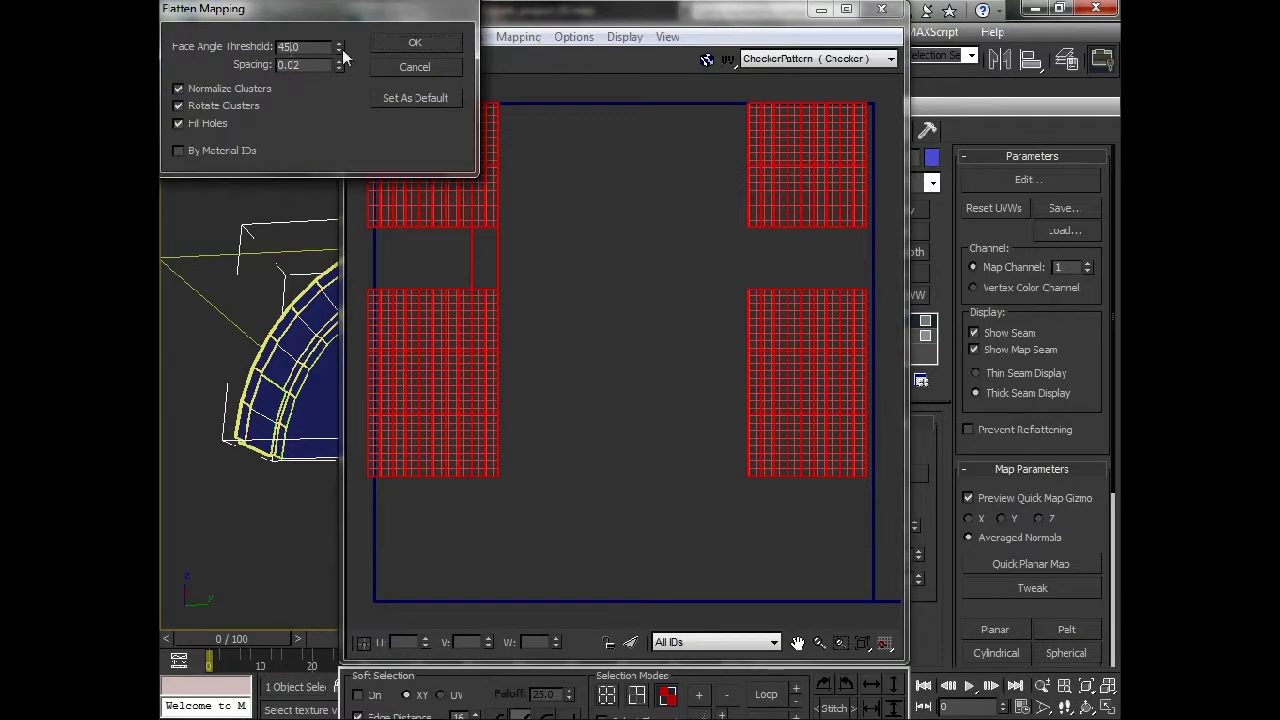
pyautogui.write('30')
pyautogui.click(416, 43)
pyautogui.moveTo(608, 448)
pyautogui.mouseDown(button='middle')
pyautogui.moveTo(625, 347)
pyautogui.moveTo(800, 343)
pyautogui.moveTo(797, 301)
pyautogui.mouseUp(button='middle')
pyautogui.scroll(3, 625, 347)
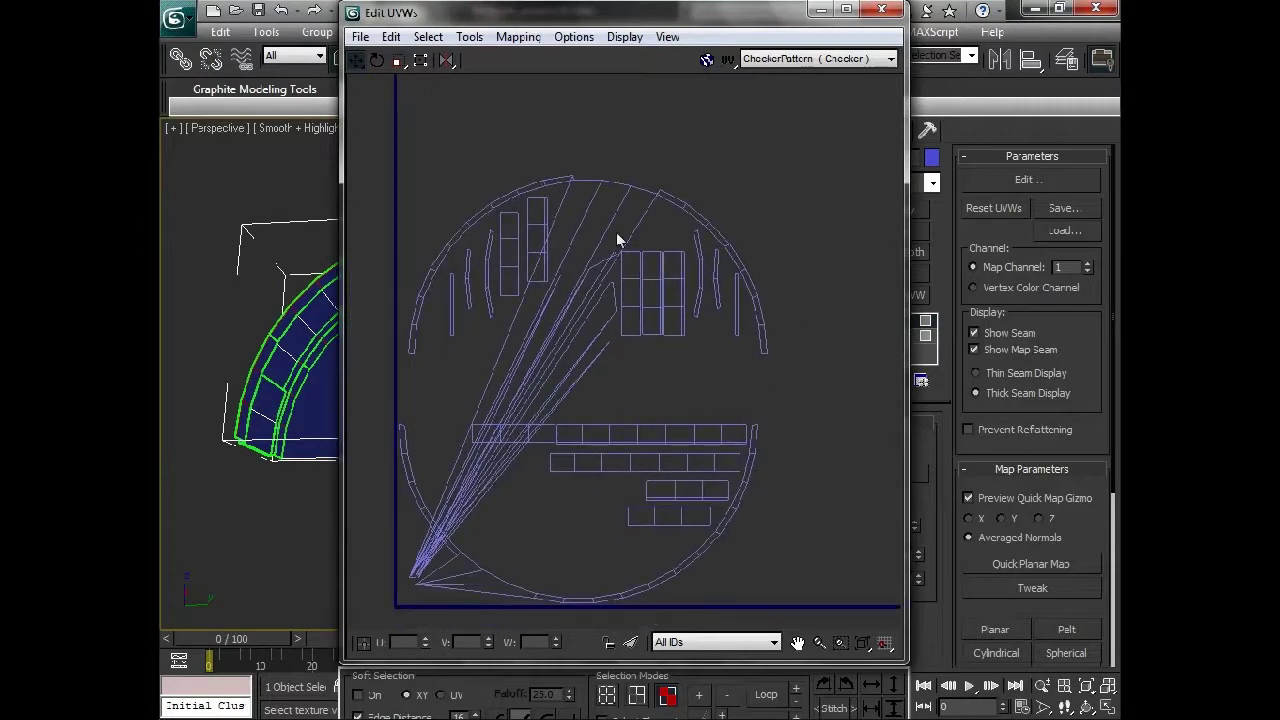
# - Try Normal Mapping with Top/Bottom projection, then cancel without applying
pyautogui.click(518, 37)
pyautogui.click(449, 87)
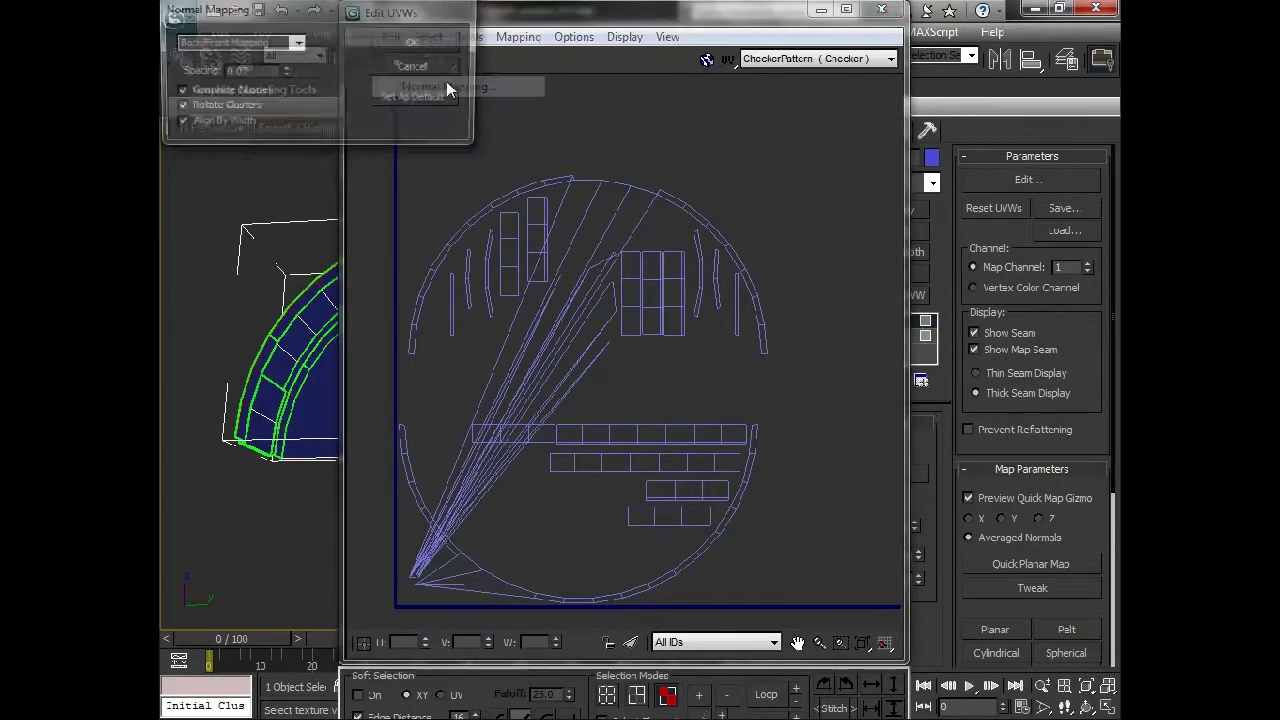
pyautogui.click(297, 43)
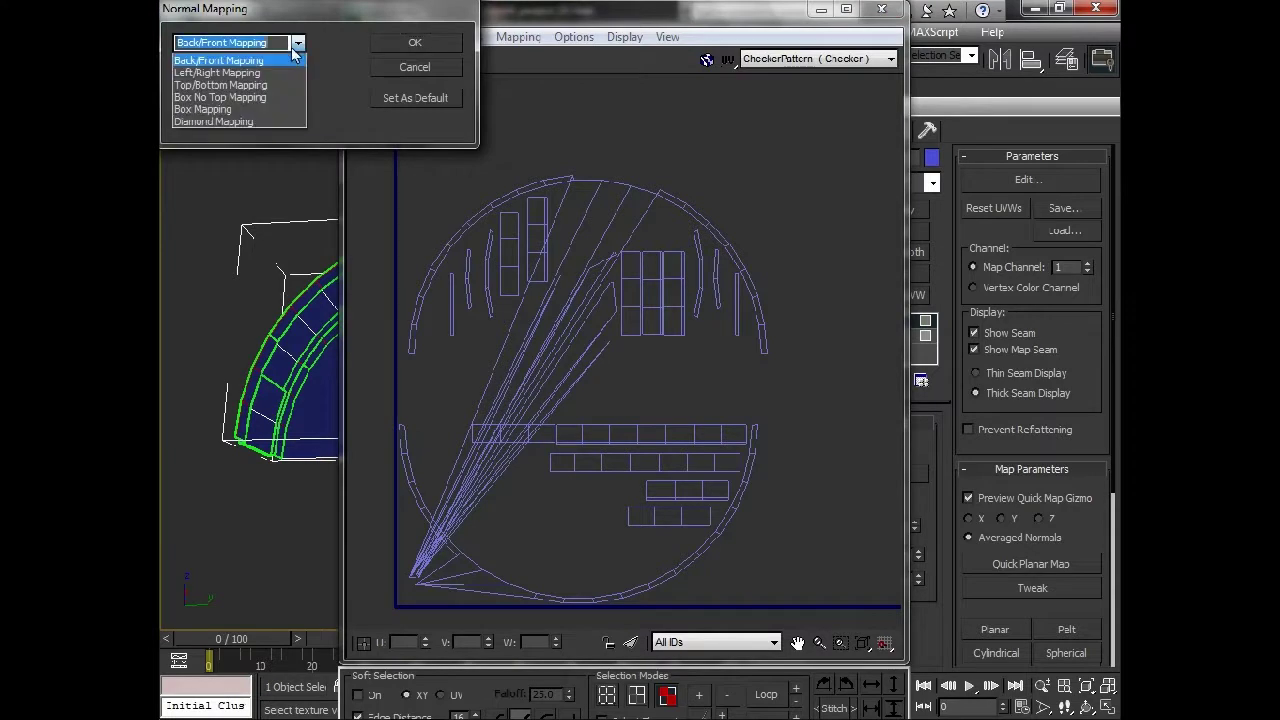
pyautogui.click(216, 86)
pyautogui.click(425, 46)
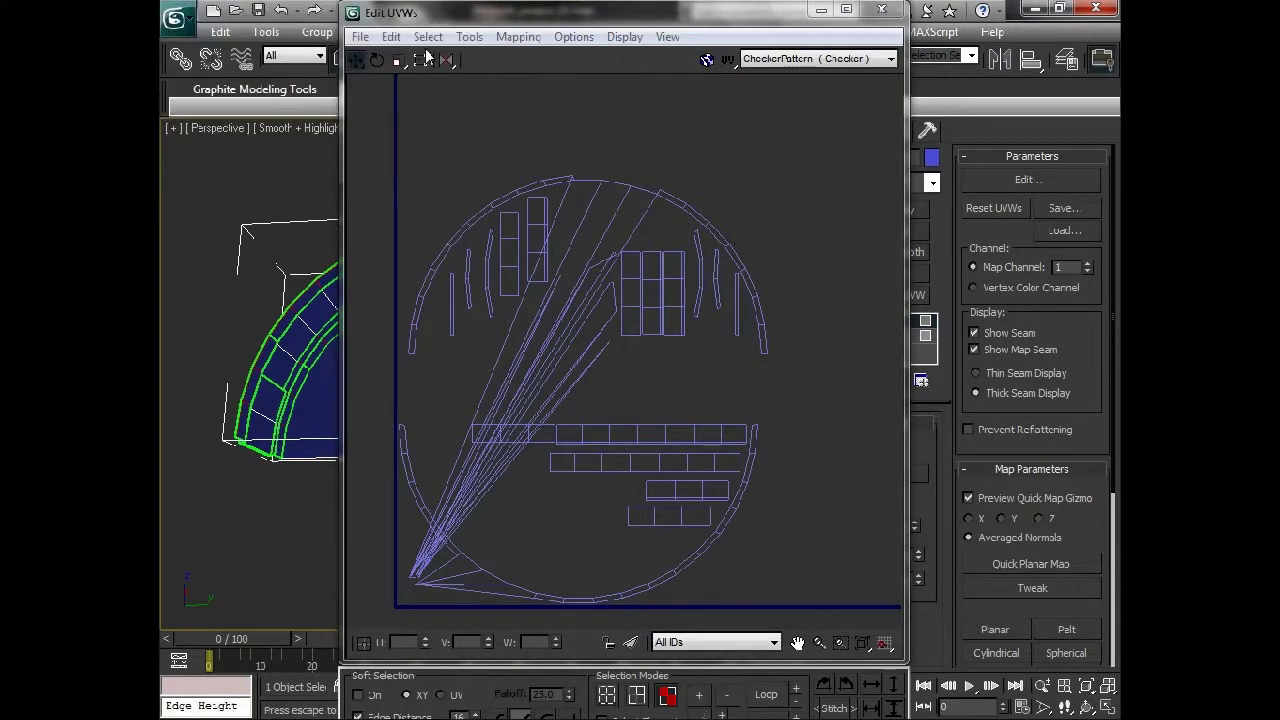
# - Select all UV clusters and apply Back/Front Normal Mapping
pyautogui.hotkey('ctrl', 'a')
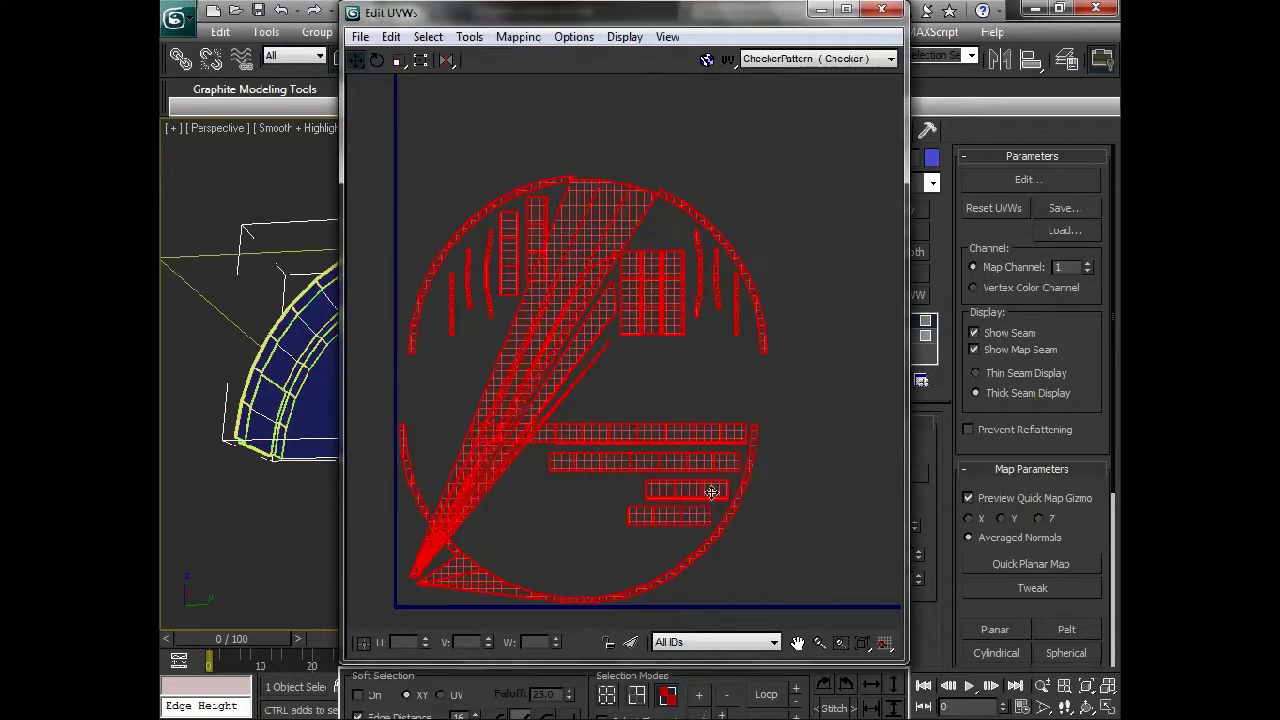
pyautogui.click(518, 37)
pyautogui.click(447, 86)
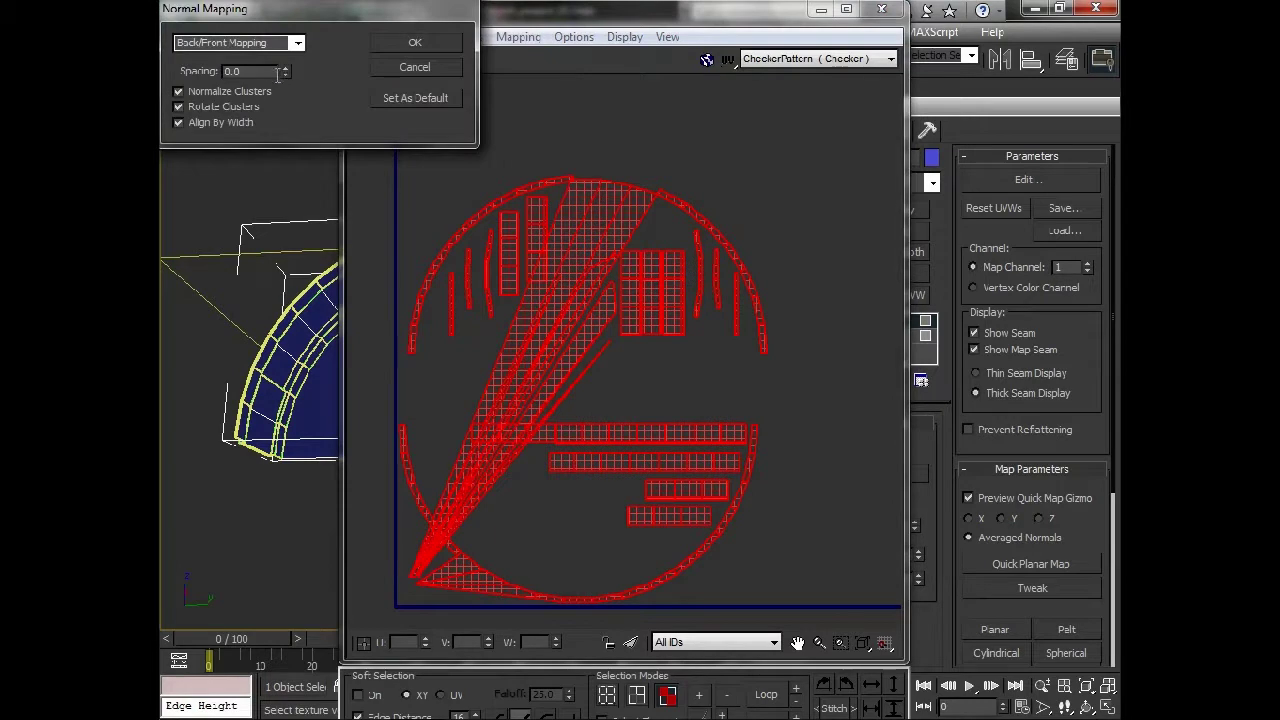
pyautogui.click(409, 46)
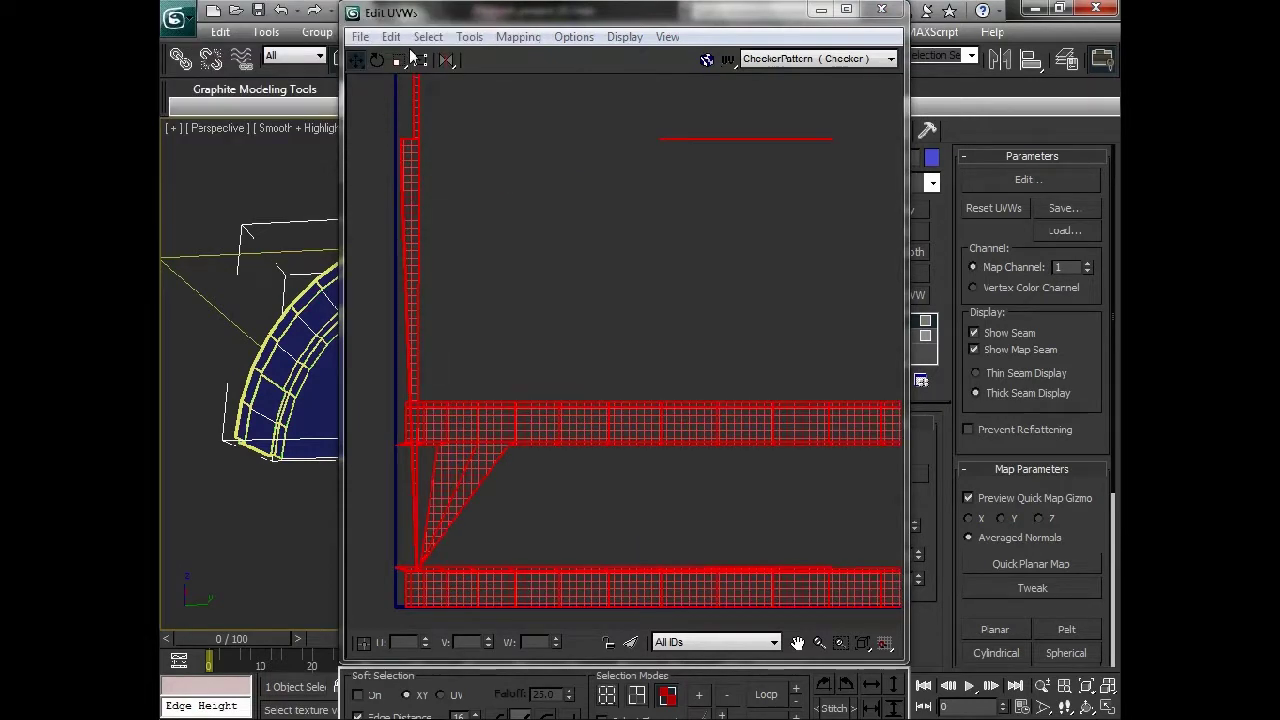
# - Move the left vertical UV edge aside and select the fanned triangle at the strip's end
pyautogui.scroll(-3, 611, 383)
pyautogui.moveTo(717, 343)
pyautogui.mouseDown(button='middle')
pyautogui.moveTo(661, 325)
pyautogui.moveTo(611, 334)
pyautogui.mouseUp(button='middle')
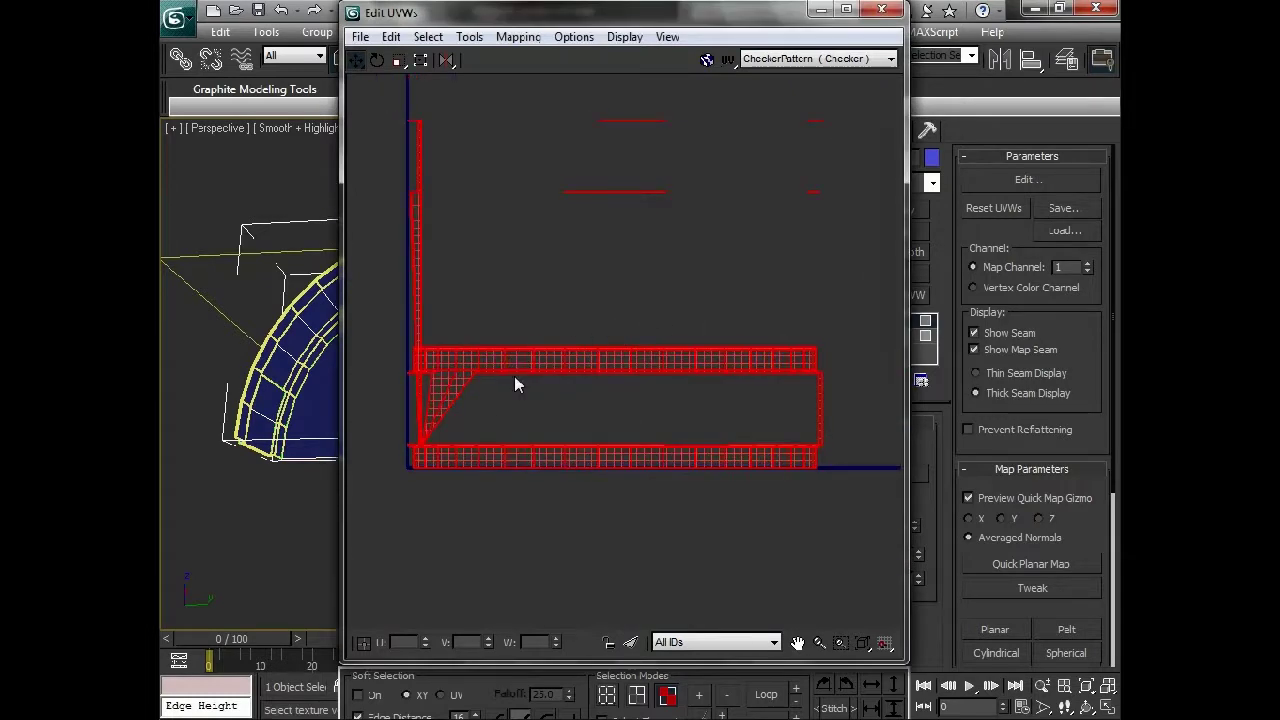
pyautogui.click(651, 316)
pyautogui.moveTo(685, 257); pyautogui.dragTo(685, 288, button='middle')
pyautogui.moveTo(892, 270); pyautogui.dragTo(865, 267)
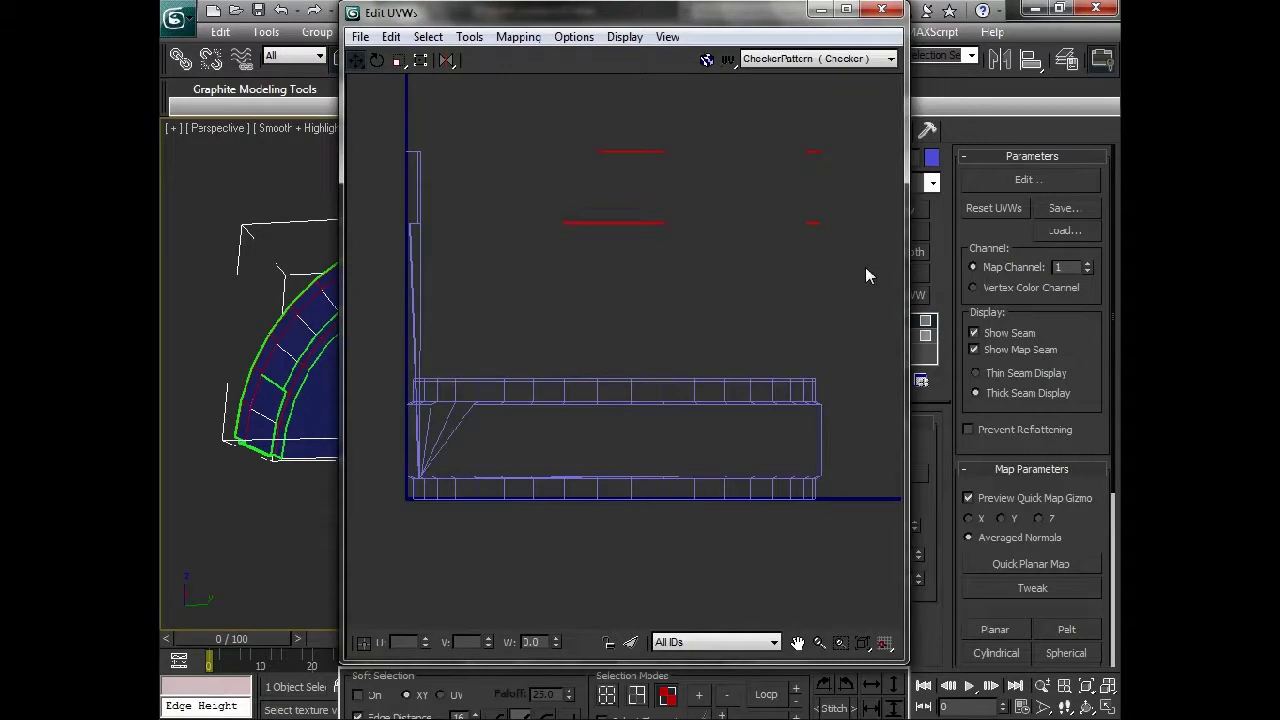
pyautogui.click(646, 230)
pyautogui.click(416, 156)
pyautogui.moveTo(416, 229); pyautogui.dragTo(303, 151)
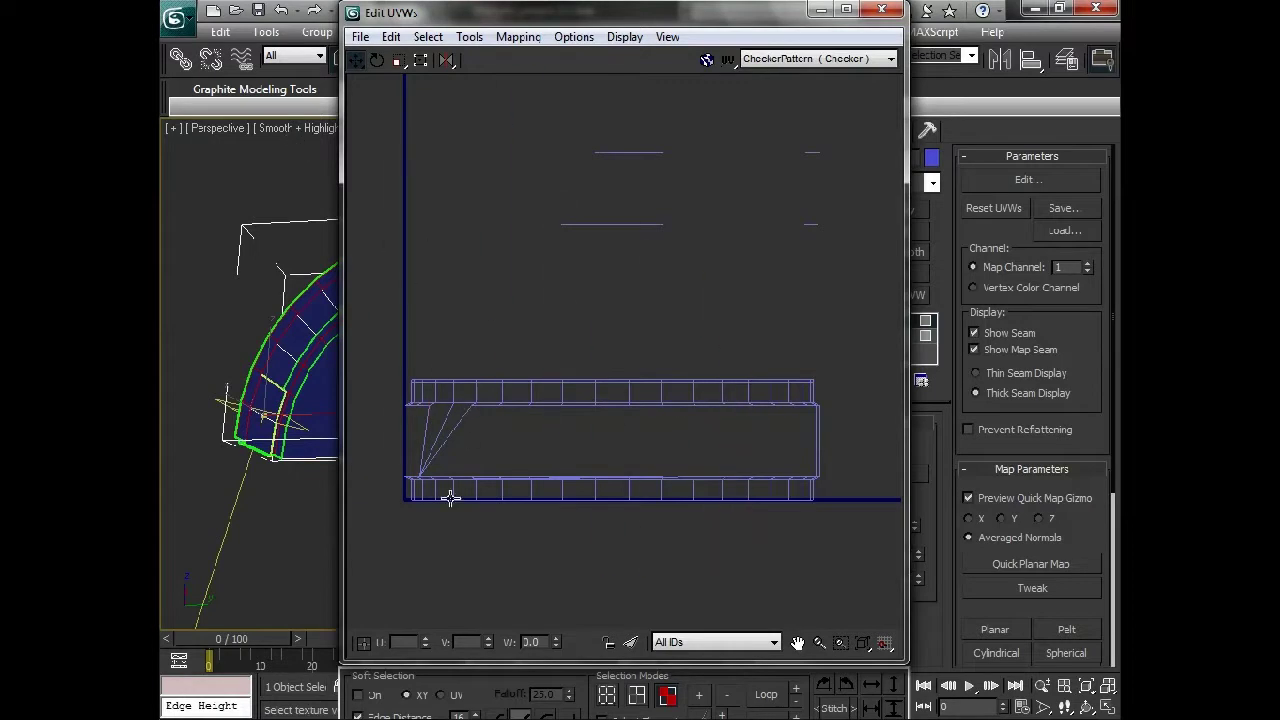
pyautogui.moveTo(457, 450); pyautogui.dragTo(410, 443)
pyautogui.moveTo(483, 444); pyautogui.dragTo(494, 436, button='middle')
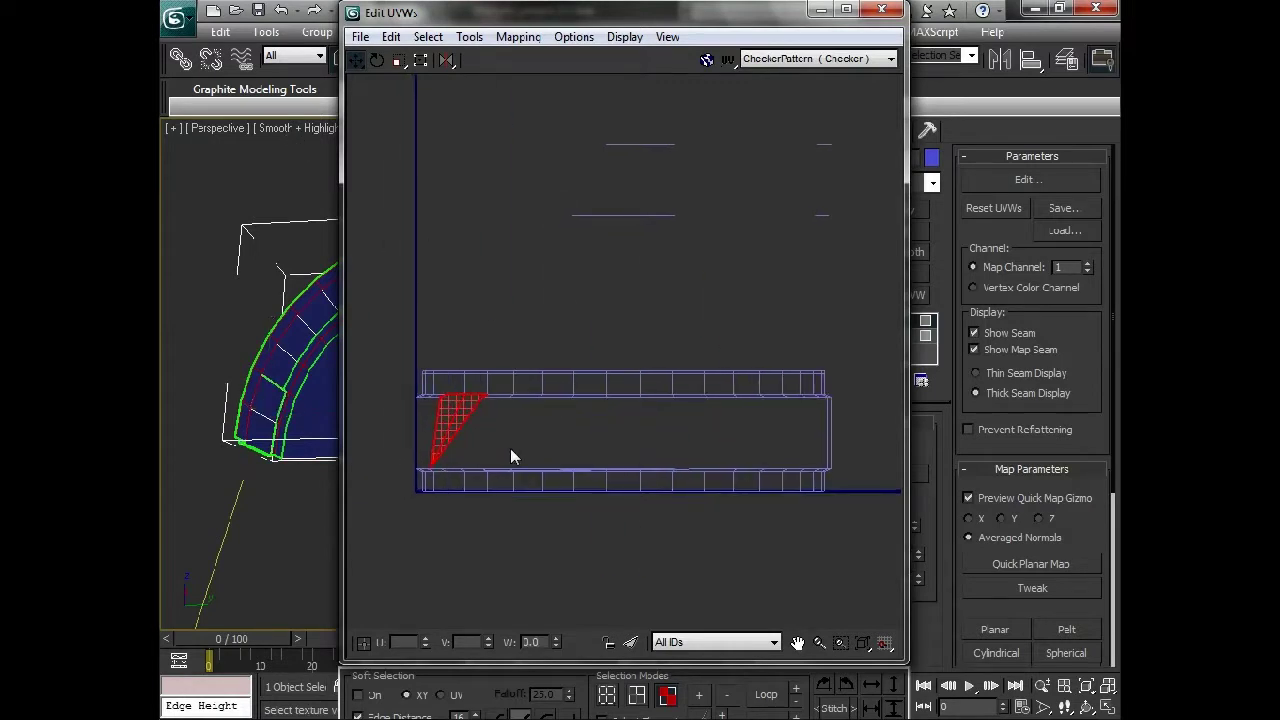
# - In Vertex mode, drag the fanned vertices onto the strip's edge lines
pyautogui.click(607, 695)
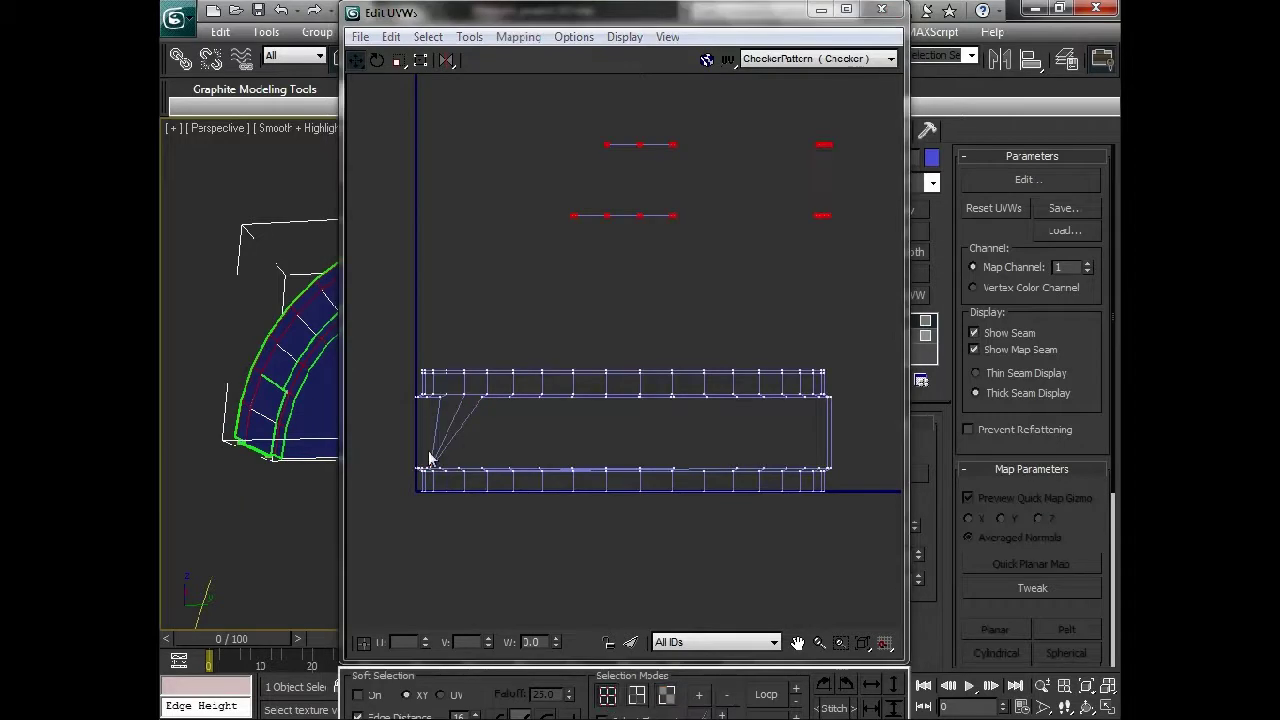
pyautogui.scroll(4, 449, 433)
pyautogui.scroll(2, 503, 385)
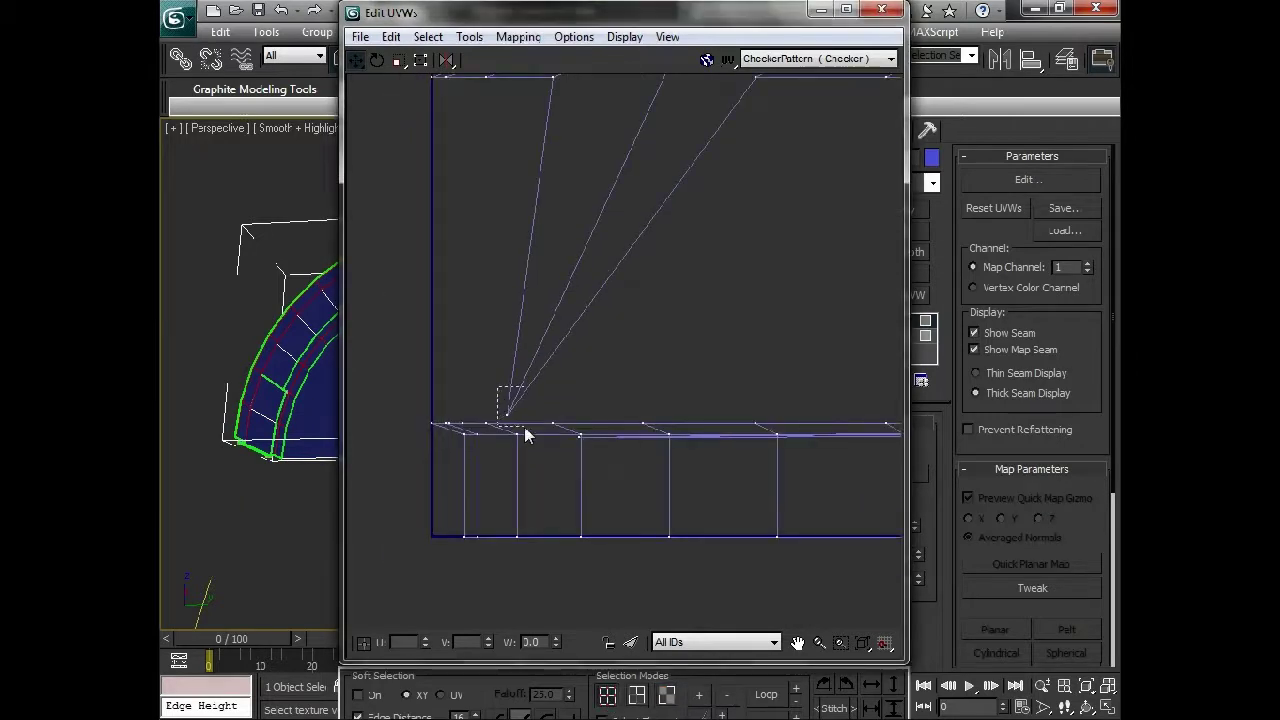
pyautogui.moveTo(509, 412); pyautogui.dragTo(670, 82)
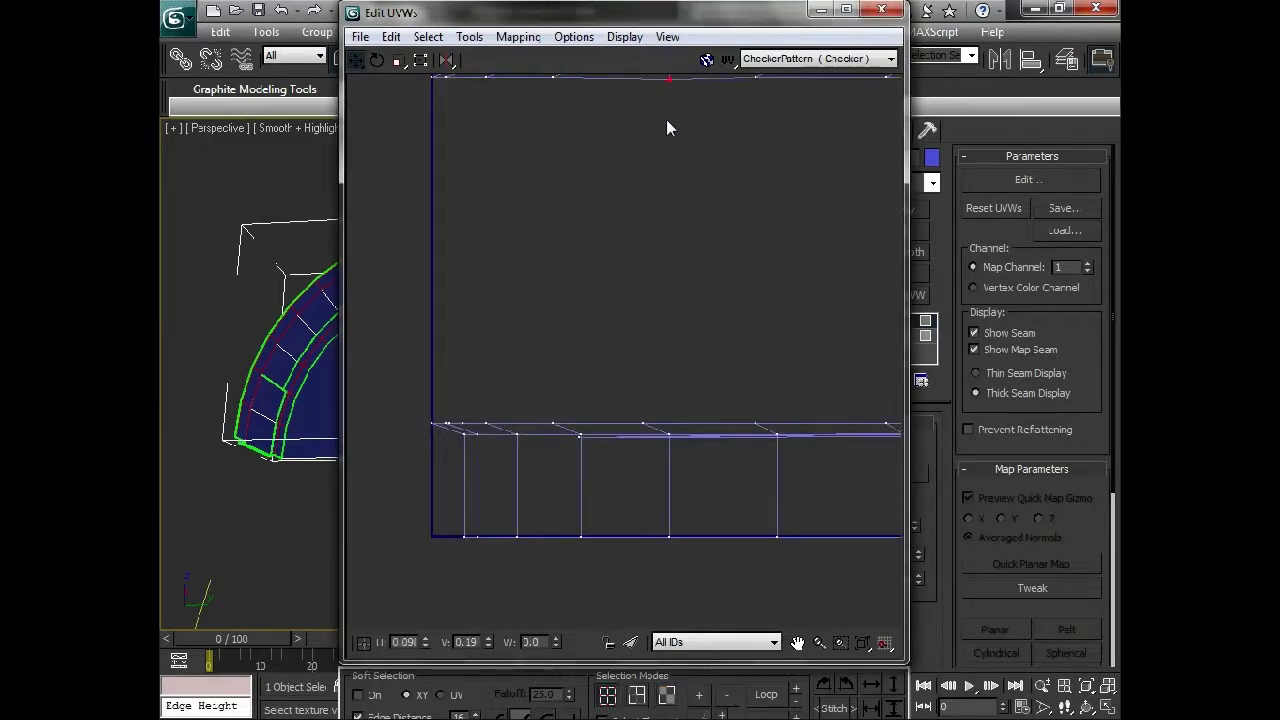
pyautogui.moveTo(666, 125); pyautogui.dragTo(620, 325, button='middle')
pyautogui.moveTo(620, 277); pyautogui.dragTo(622, 272)
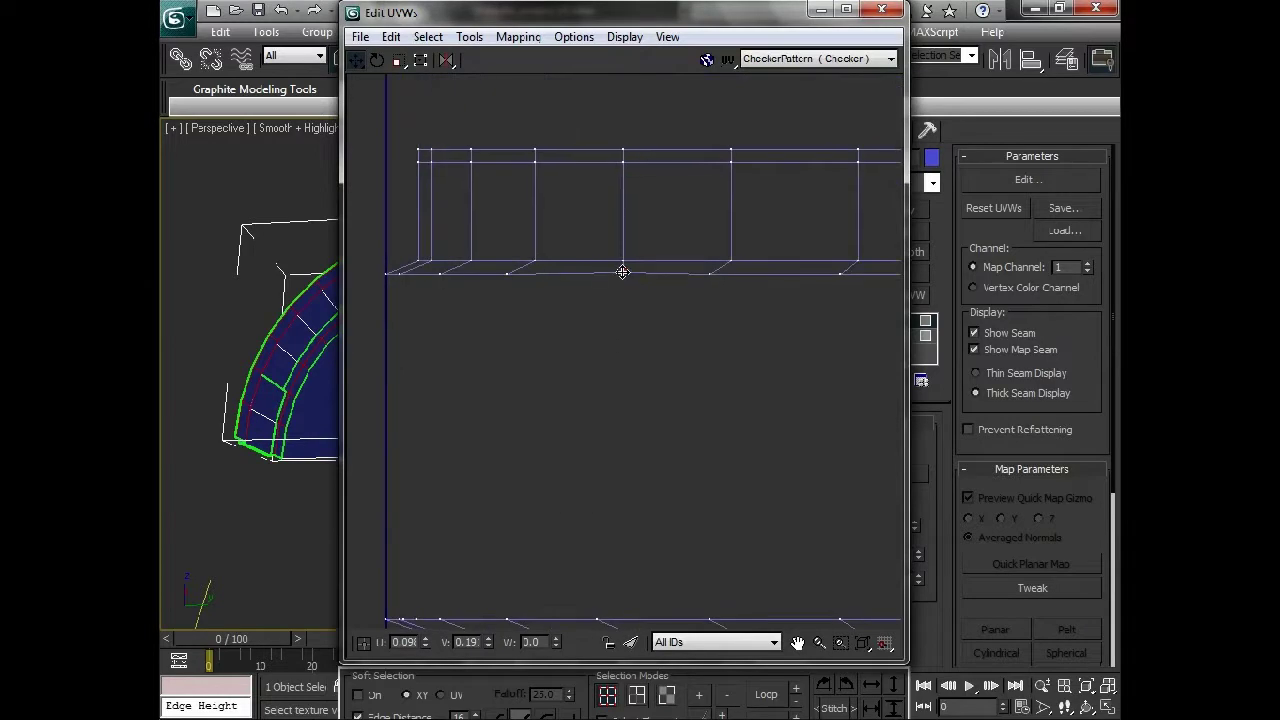
pyautogui.scroll(-2, 606, 285)
pyautogui.scroll(-1, 610, 310)
pyautogui.scroll(-1, 590, 330)
pyautogui.scroll(-1, 520, 332)
# - Move the two short loose edge pieces beside the vertical strip
pyautogui.click(724, 197)
pyautogui.moveTo(734, 212); pyautogui.dragTo(555, 139)
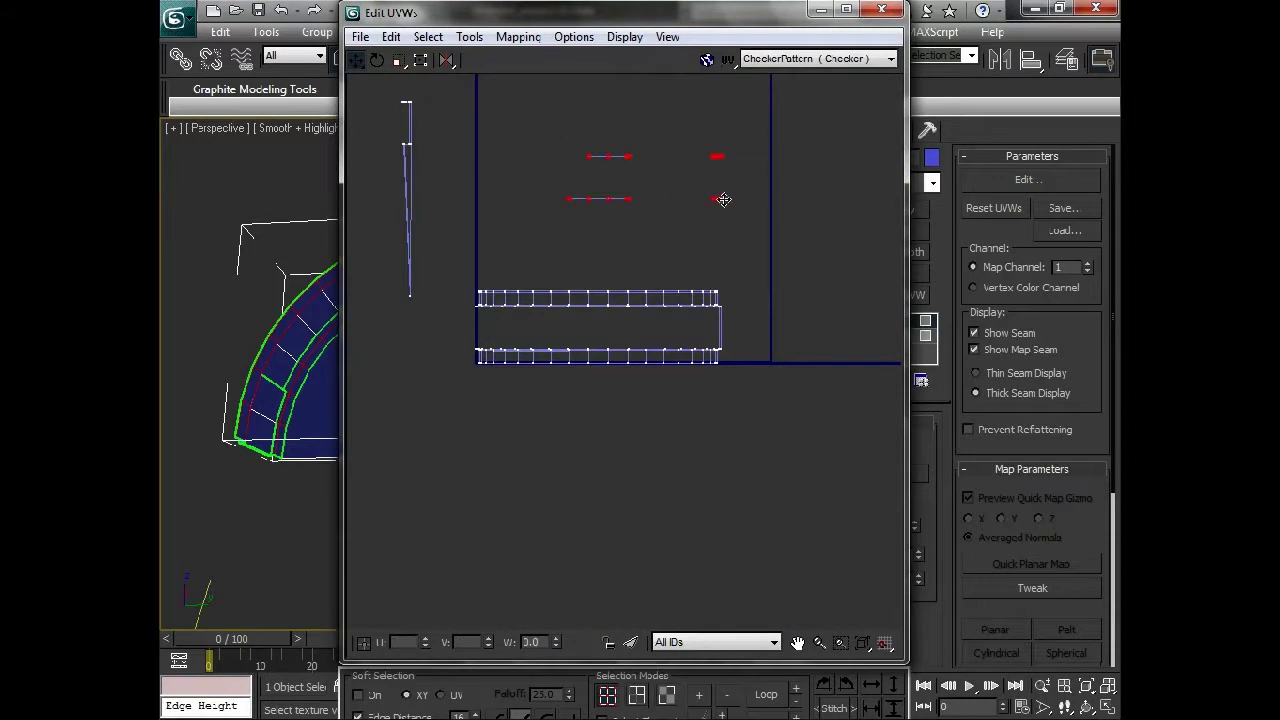
pyautogui.moveTo(723, 199); pyautogui.dragTo(439, 345)
# - Pull the strip's stray bottom vertex into its corner, then close Edit UVWs
pyautogui.moveTo(364, 276)
pyautogui.mouseDown()
pyautogui.moveTo(428, 340)
pyautogui.moveTo(408, 162)
pyautogui.mouseUp()
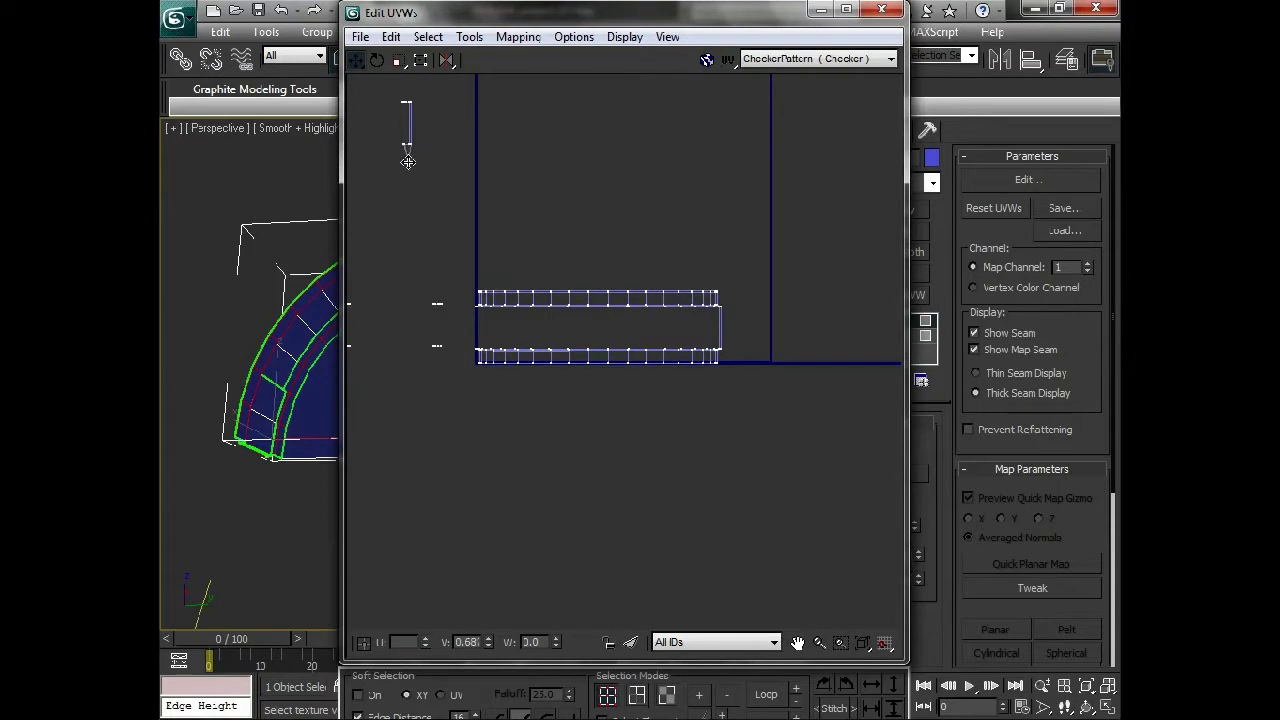
pyautogui.scroll(3, 410, 158)
pyautogui.scroll(4, 434, 143)
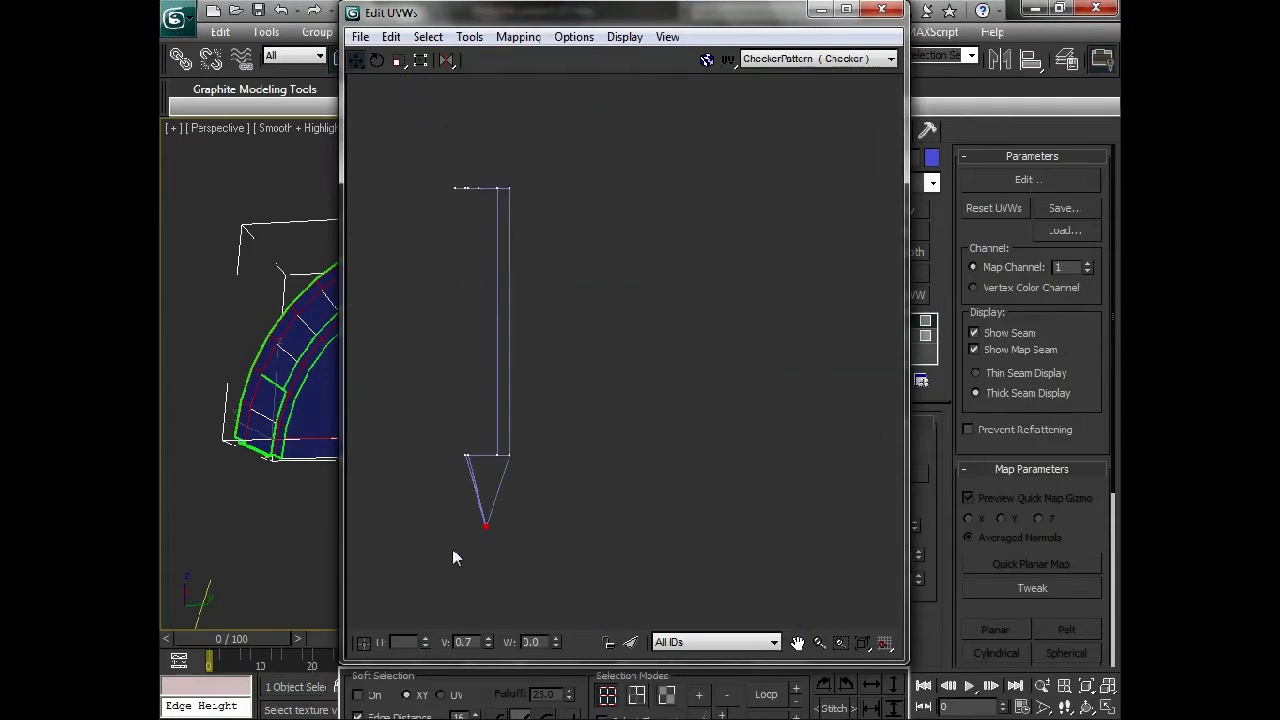
pyautogui.moveTo(485, 524); pyautogui.dragTo(459, 455)
pyautogui.scroll(-2, 612, 421)
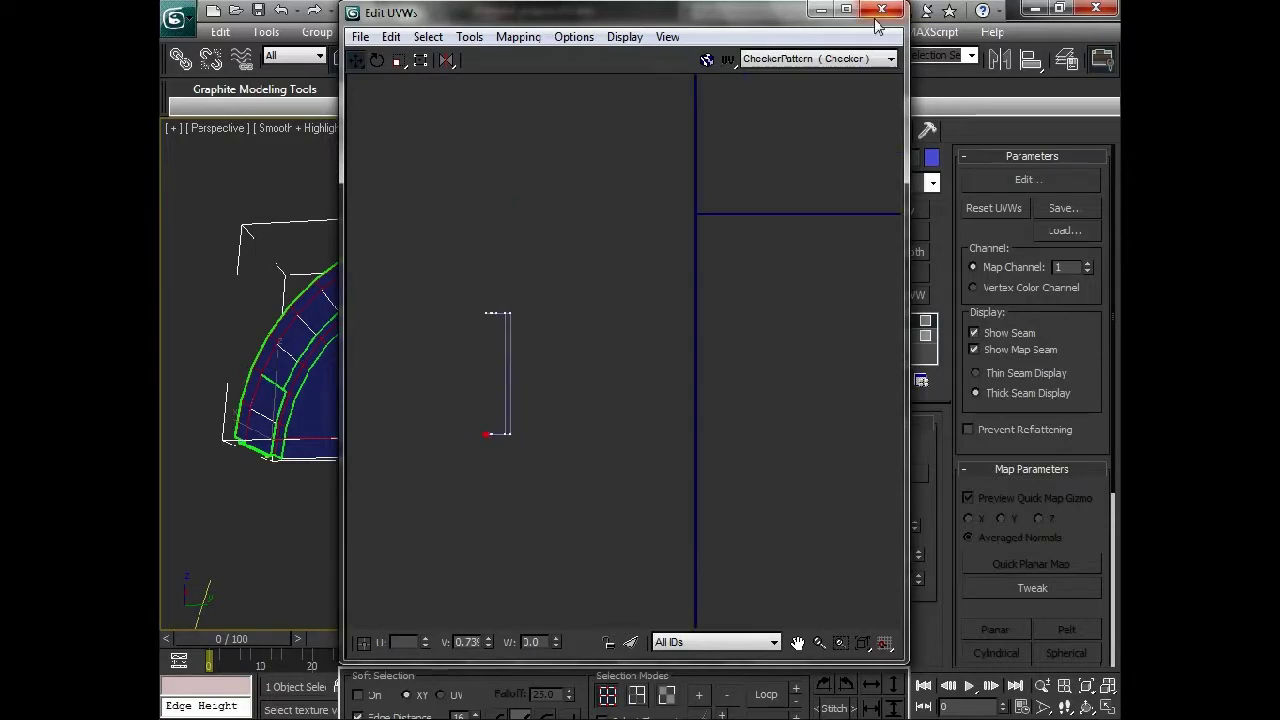
pyautogui.click(882, 9)
pyautogui.scroll(-5, 597, 388)
# - Convert the arch to Editable Poly, add Unwrap UVW in Polygon mode, and open Edit UVWs
pyautogui.rightClick(540, 342)
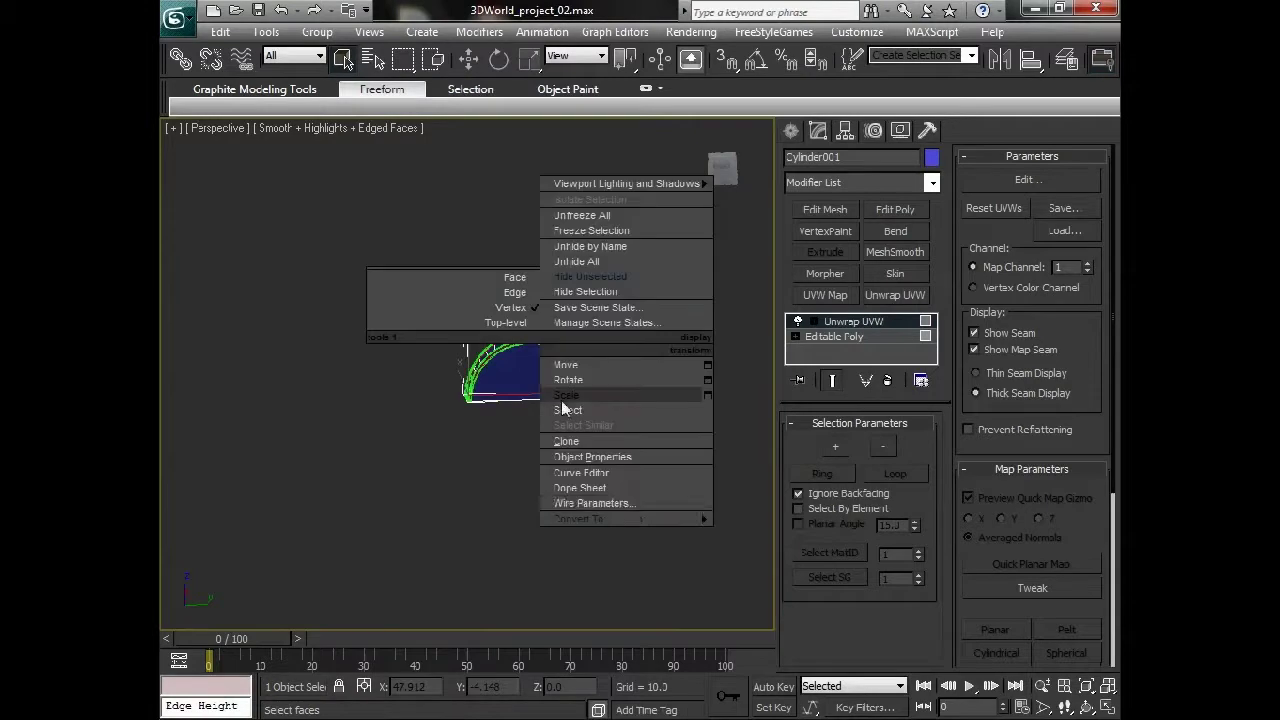
pyautogui.moveTo(628, 519)
pyautogui.click(797, 536)
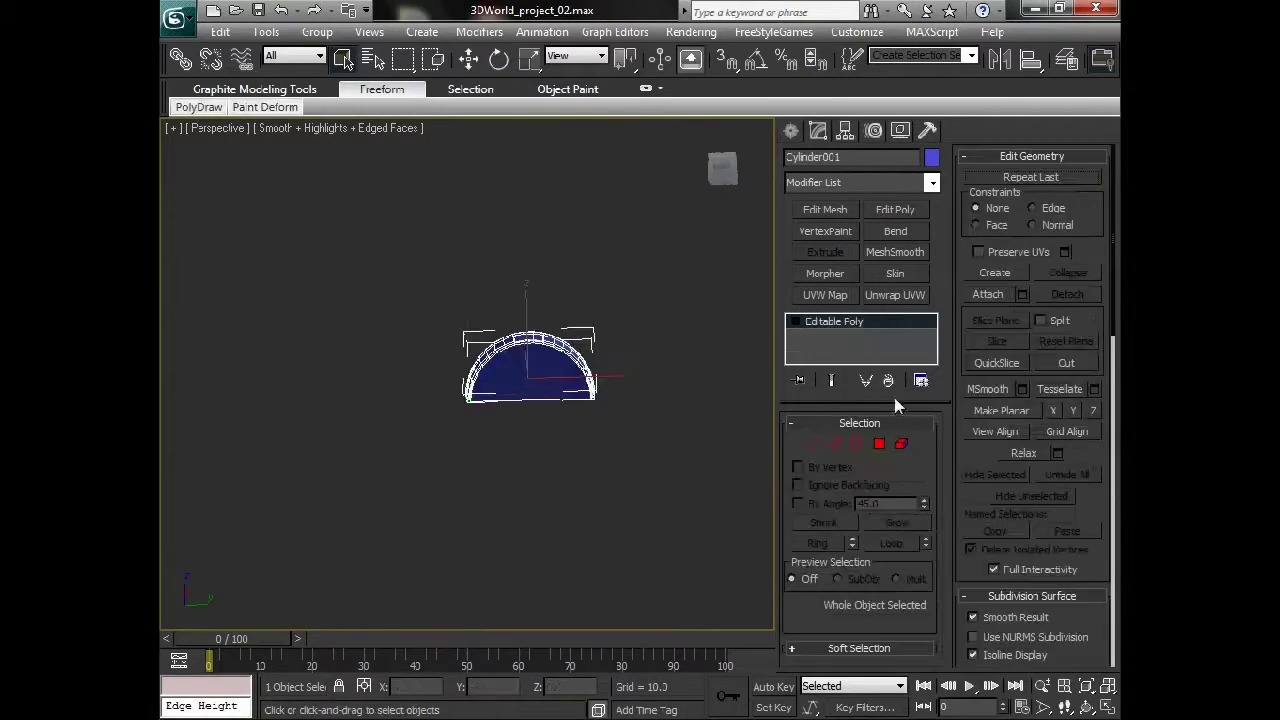
pyautogui.click(879, 445)
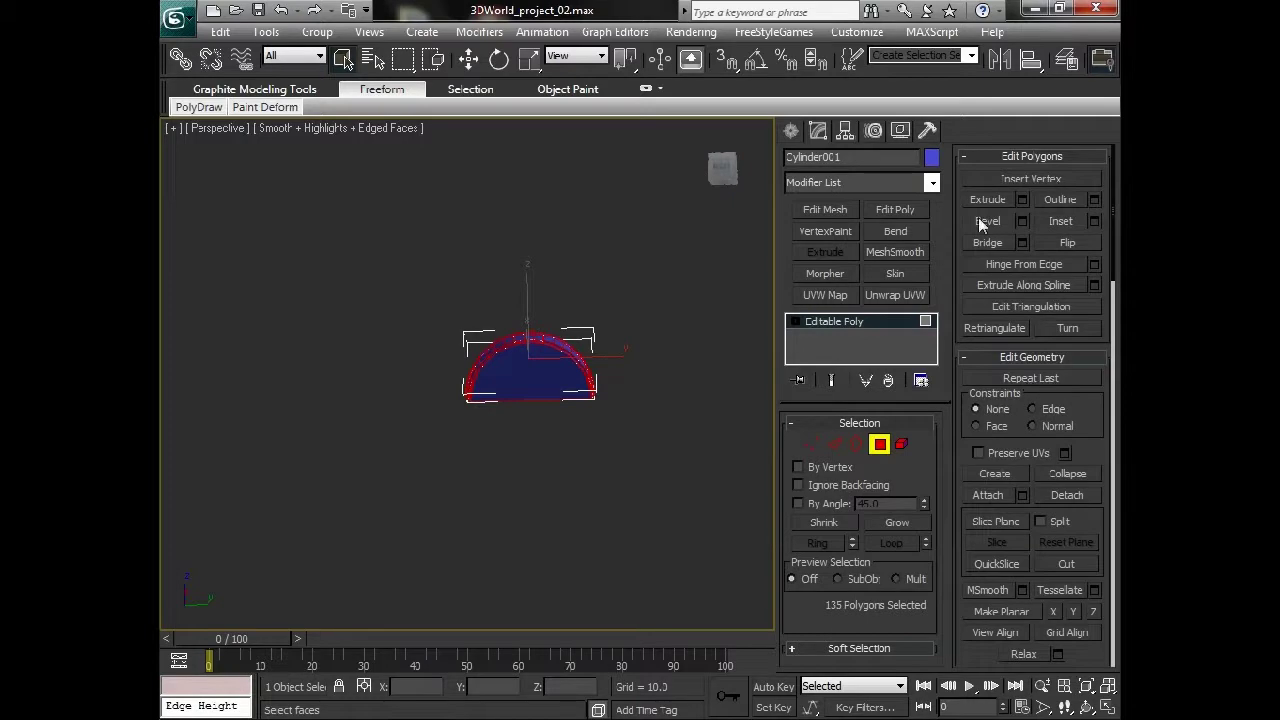
pyautogui.click(893, 298)
pyautogui.click(1028, 179)
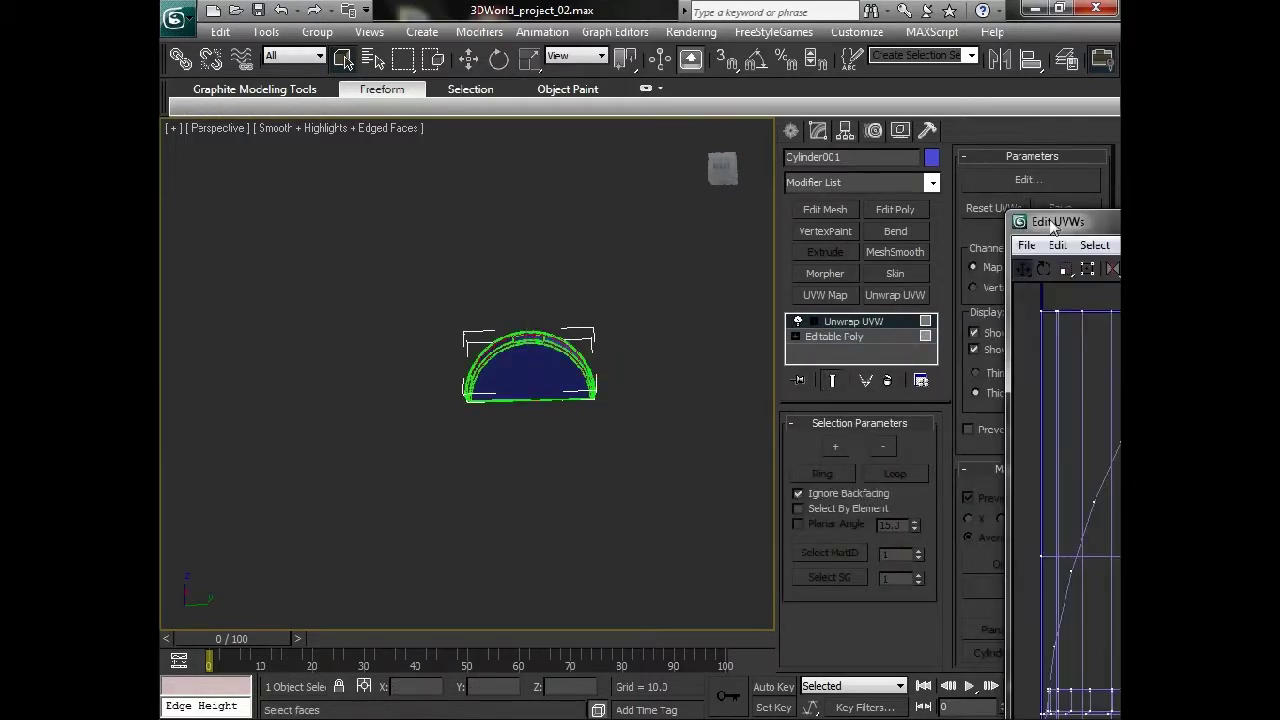
pyautogui.scroll(-4, 536, 250)
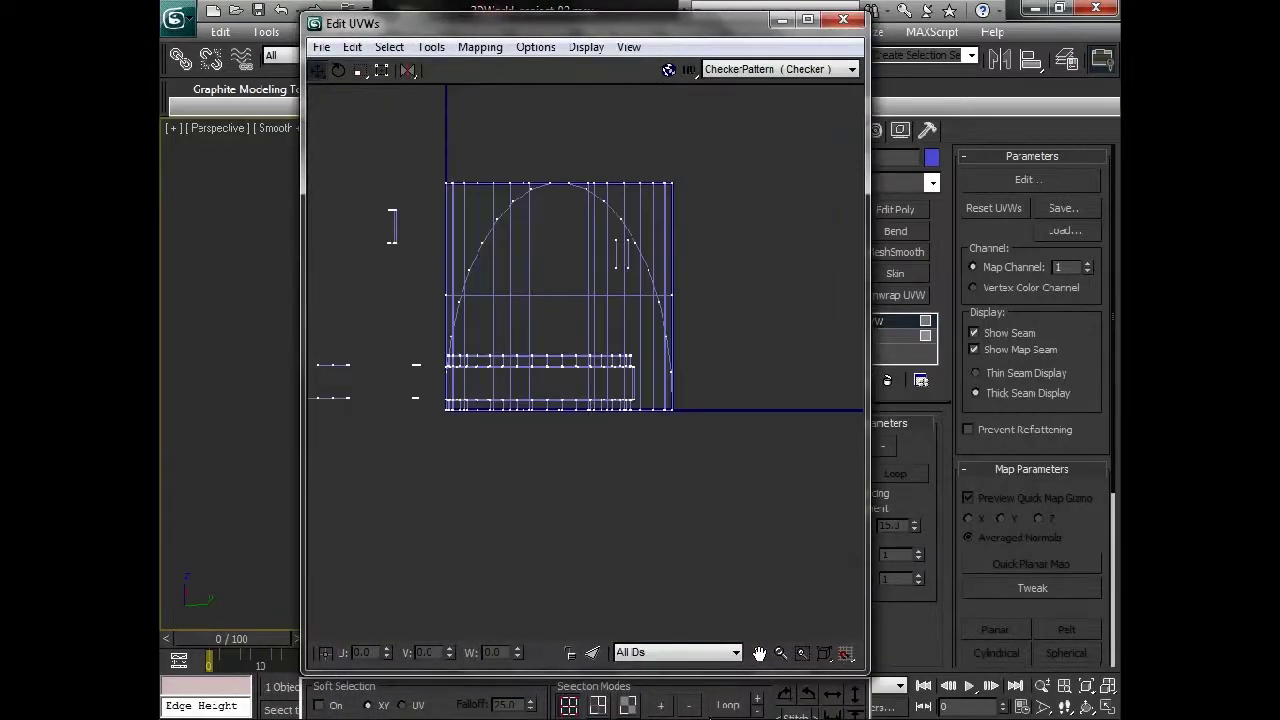
# - Maximize the Edit UVWs window, centre the layout and select all UV faces
pyautogui.moveTo(688, 29); pyautogui.dragTo(688, 3)
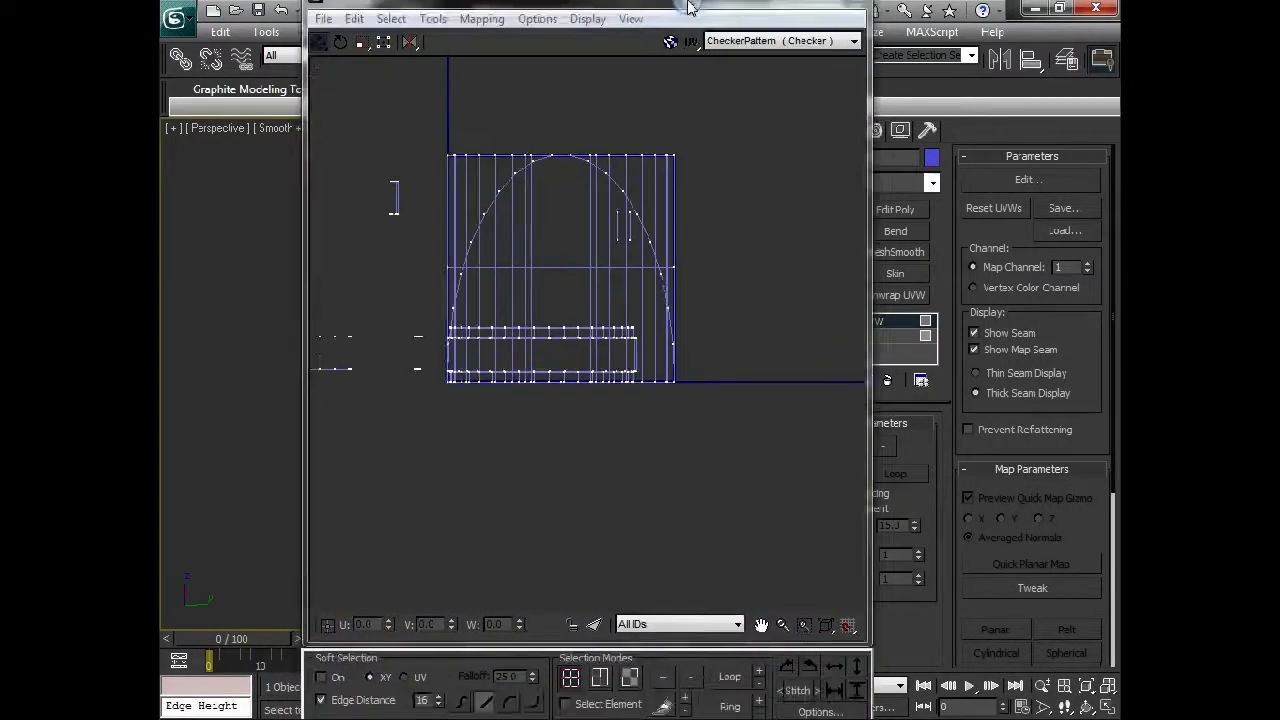
pyautogui.doubleClick(688, 7)
pyautogui.moveTo(560, 480); pyautogui.dragTo(687, 486, button='middle')
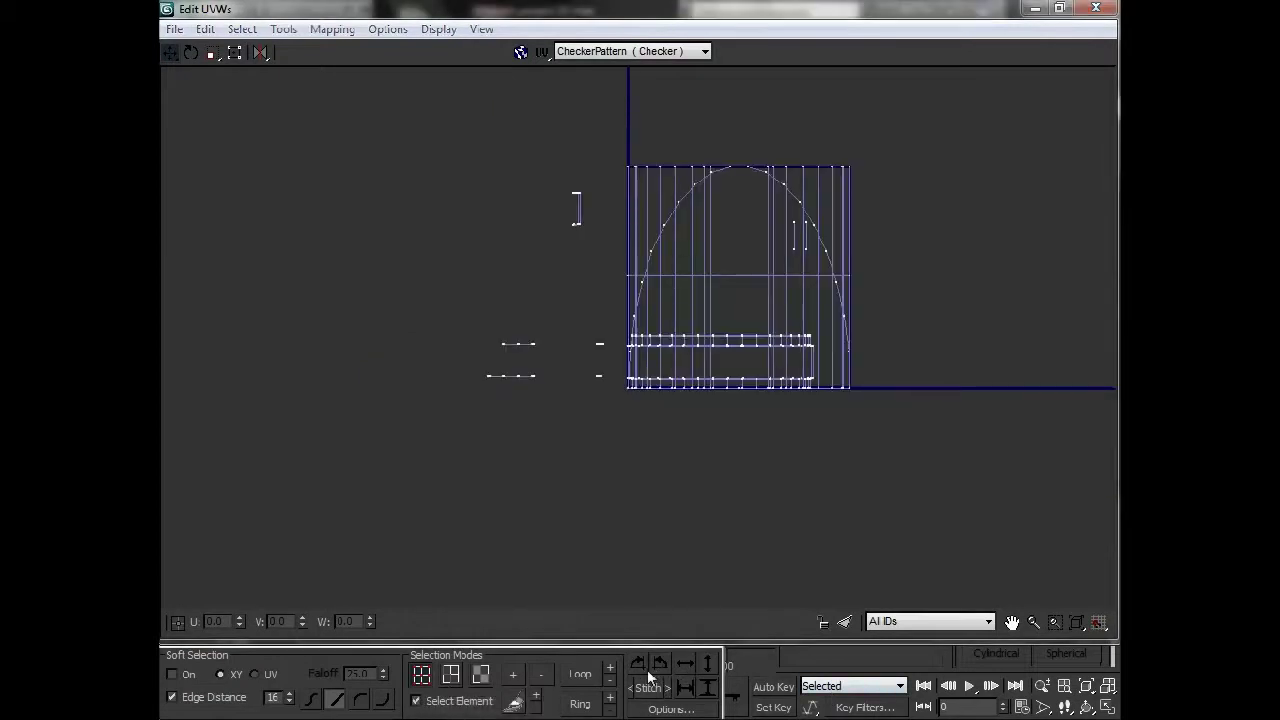
pyautogui.moveTo(708, 371); pyautogui.dragTo(695, 380, button='middle')
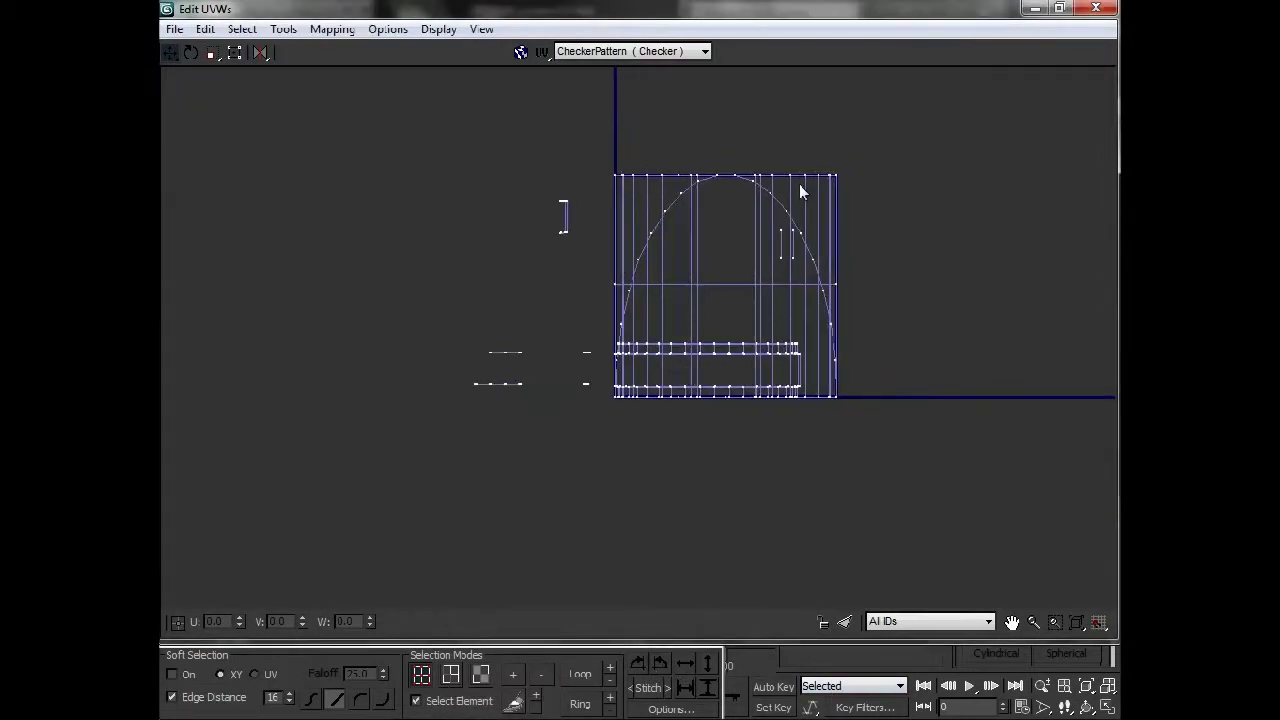
pyautogui.click(481, 675)
pyautogui.hotkey('ctrl', 'a')
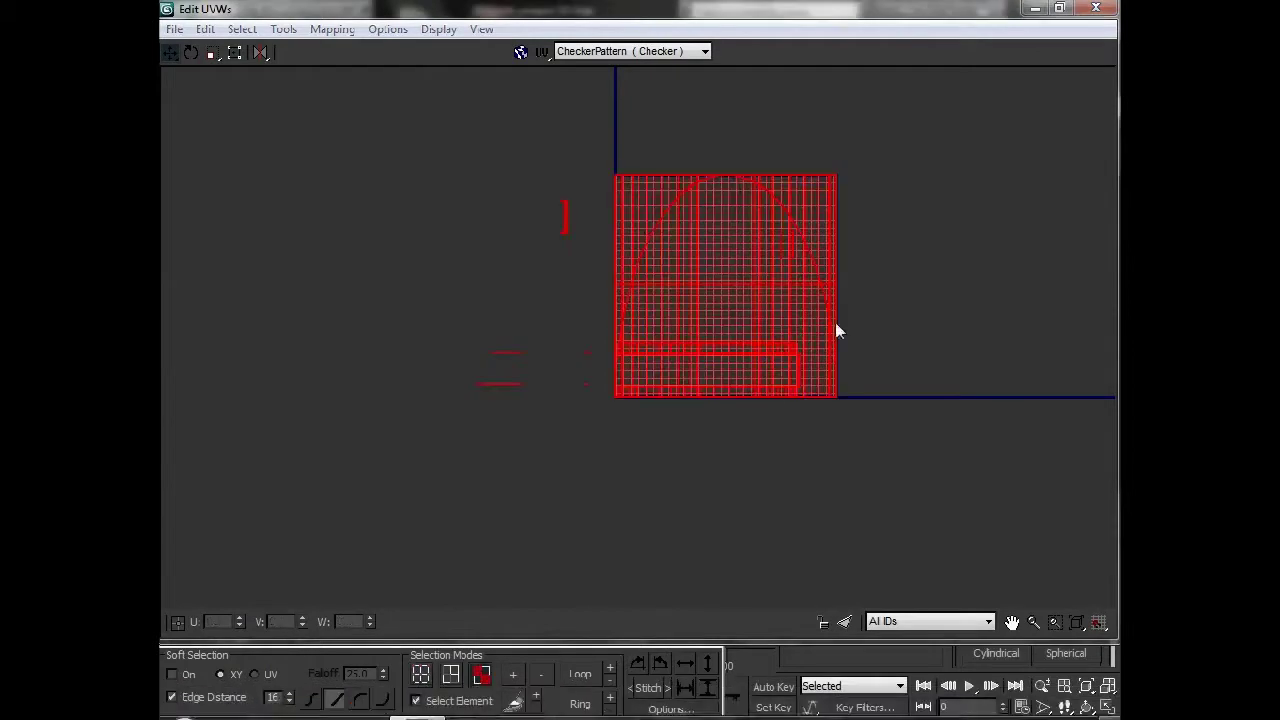
# - Drag the stacked shells apart to the left, right and lower corners, with the dome up-right
pyautogui.moveTo(826, 206); pyautogui.dragTo(421, 144)
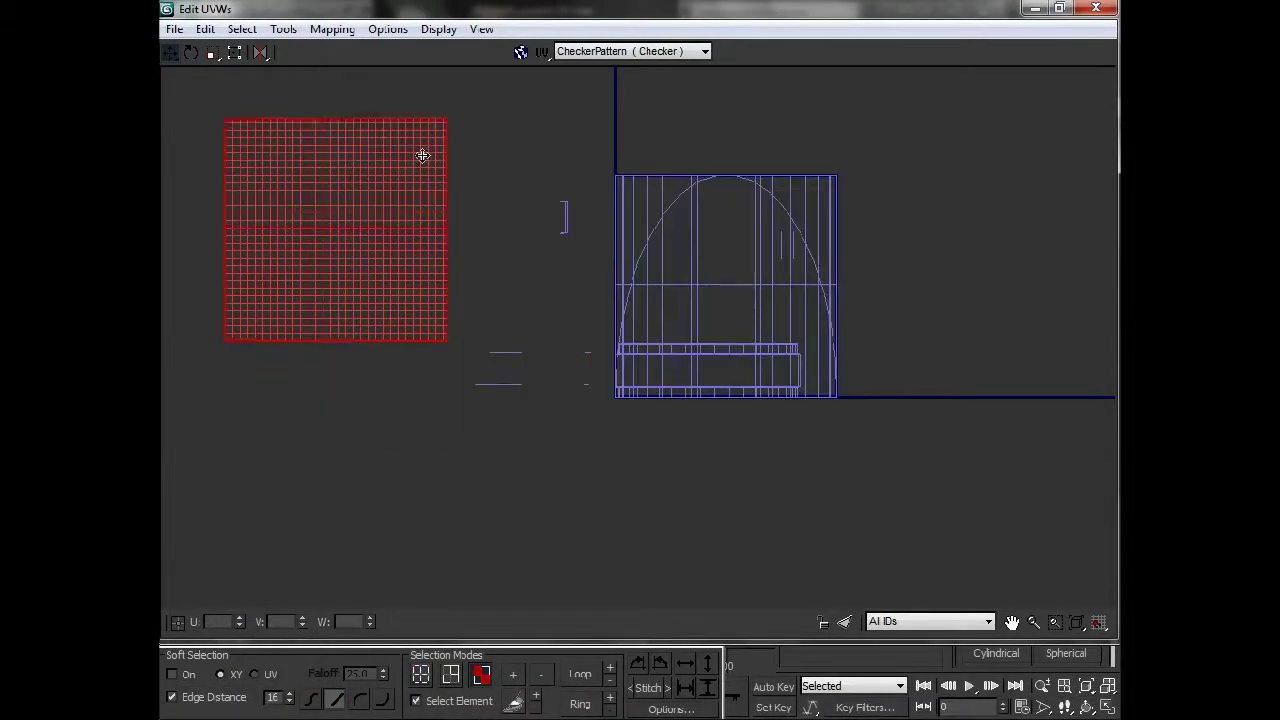
pyautogui.moveTo(646, 195); pyautogui.dragTo(199, 358)
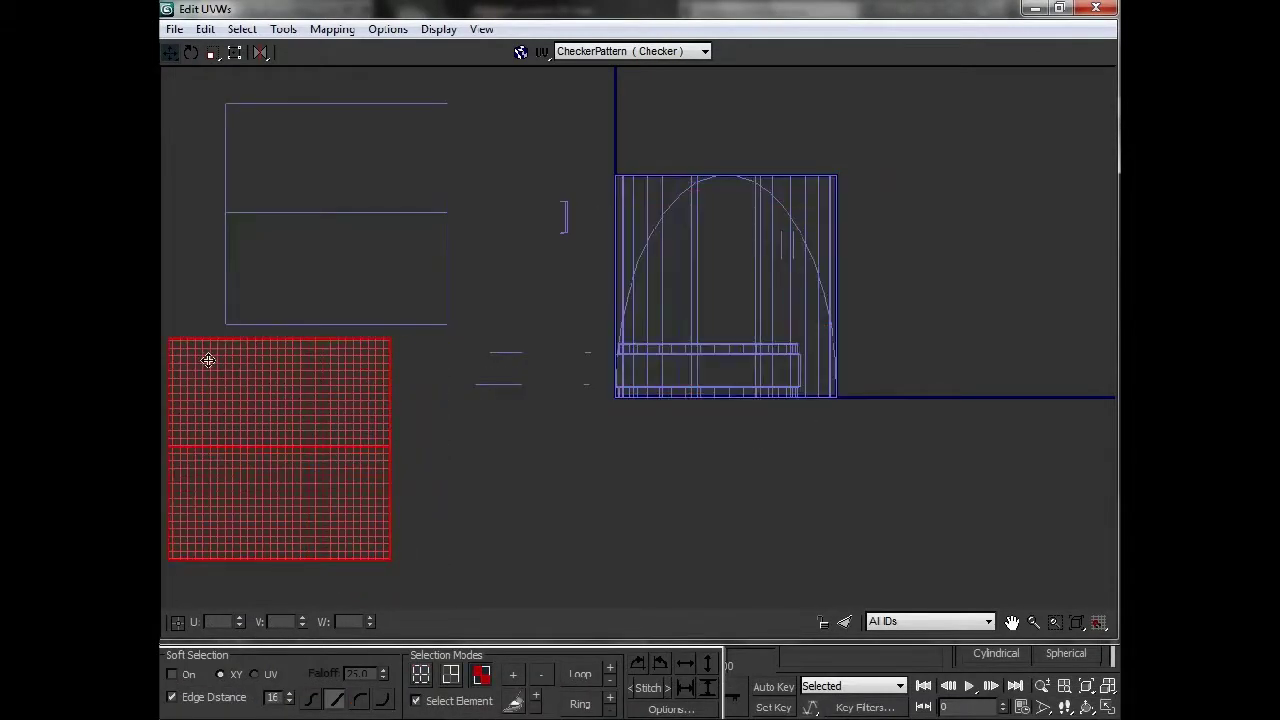
pyautogui.moveTo(651, 183); pyautogui.dragTo(1103, 177)
pyautogui.moveTo(837, 215)
pyautogui.mouseDown()
pyautogui.moveTo(1042, 440)
pyautogui.moveTo(1060, 397)
pyautogui.mouseUp()
pyautogui.moveTo(646, 229)
pyautogui.mouseDown()
pyautogui.moveTo(469, 449)
pyautogui.moveTo(462, 514)
pyautogui.mouseUp()
pyautogui.moveTo(745, 336); pyautogui.dragTo(938, 149)
pyautogui.moveTo(875, 297); pyautogui.dragTo(801, 313, button='middle')
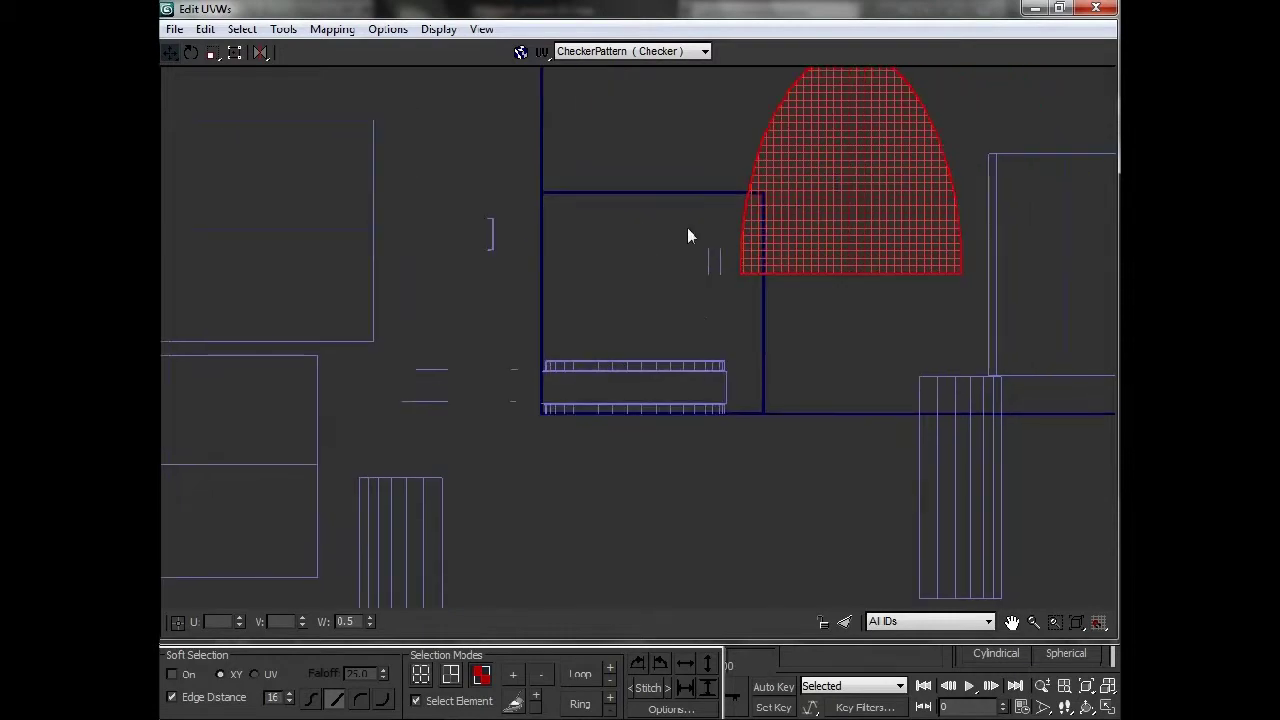
pyautogui.click(724, 290)
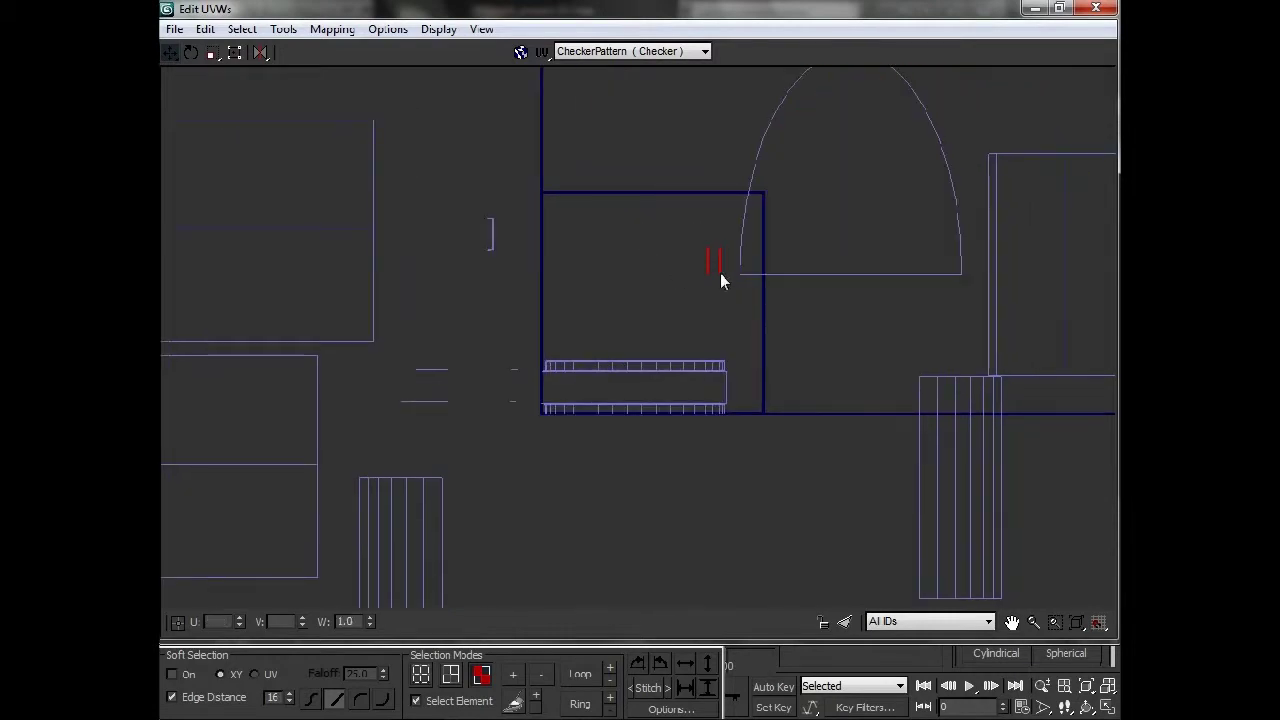
pyautogui.click(707, 267)
# - Select the thin strip's left and matching right edges
pyautogui.rightClick(698, 241)
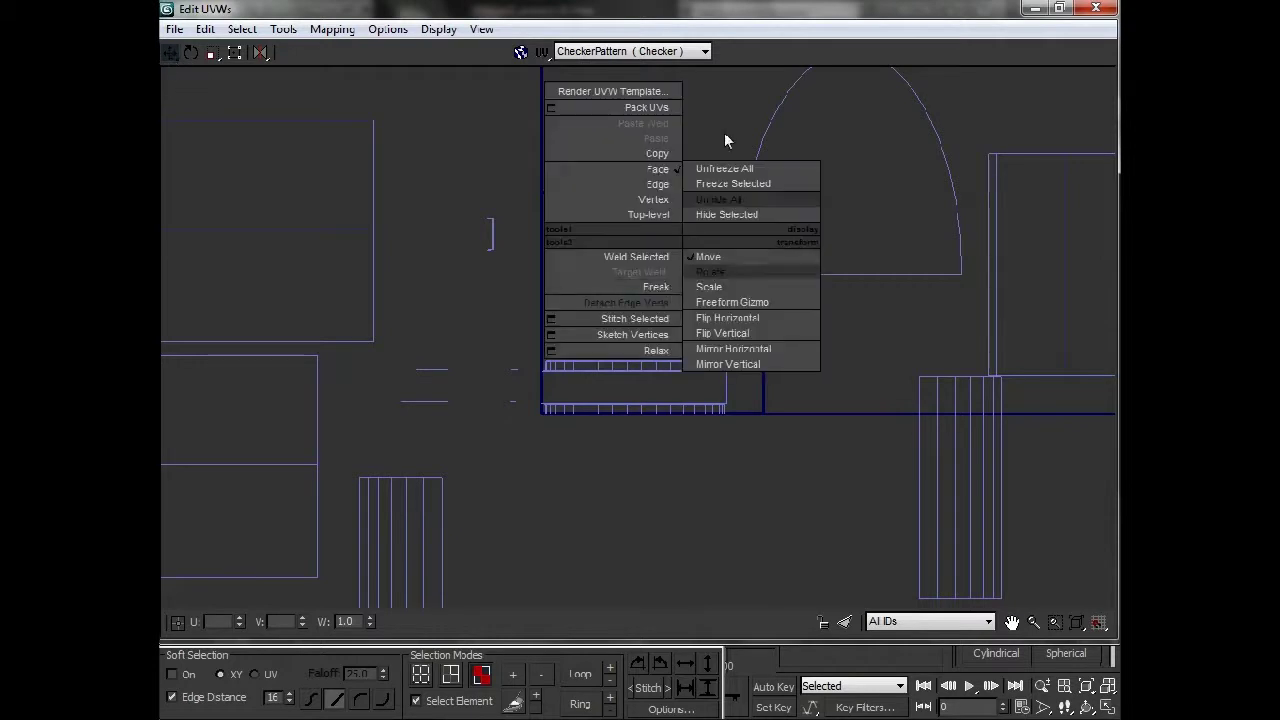
pyautogui.click(708, 264)
pyautogui.scroll(4, 720, 290)
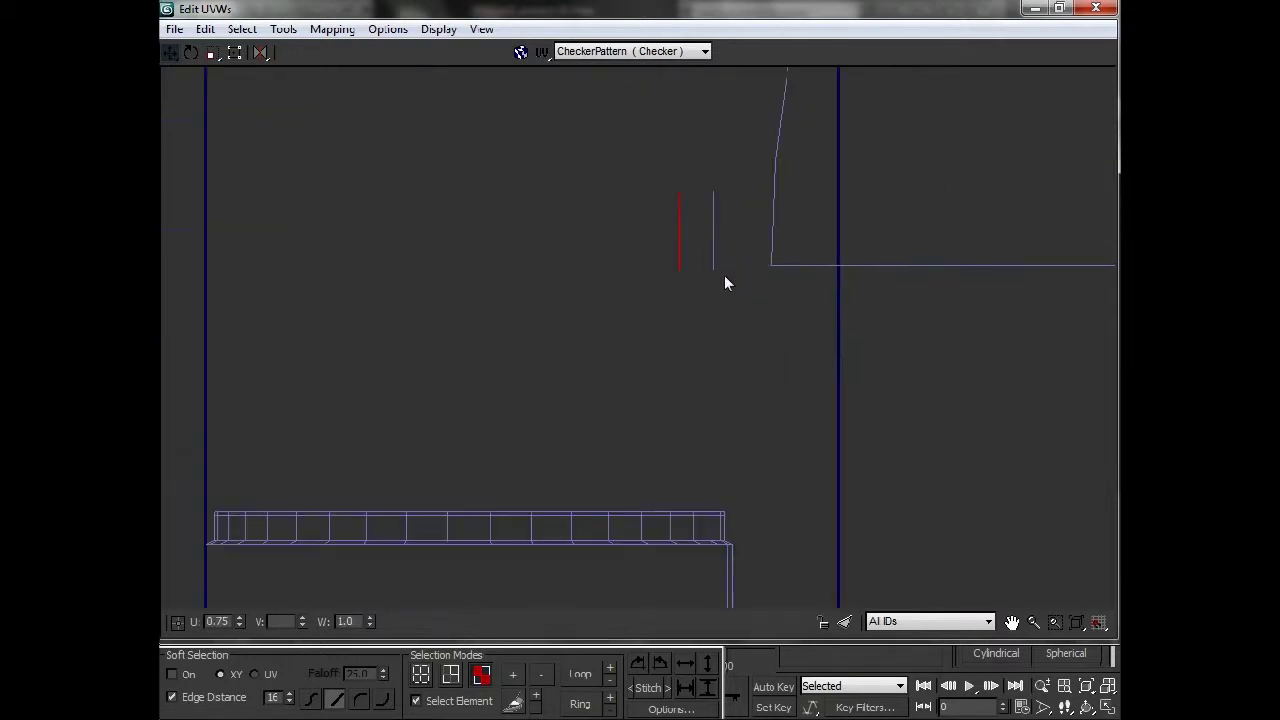
pyautogui.click(661, 256)
pyautogui.moveTo(655, 121); pyautogui.dragTo(734, 275)
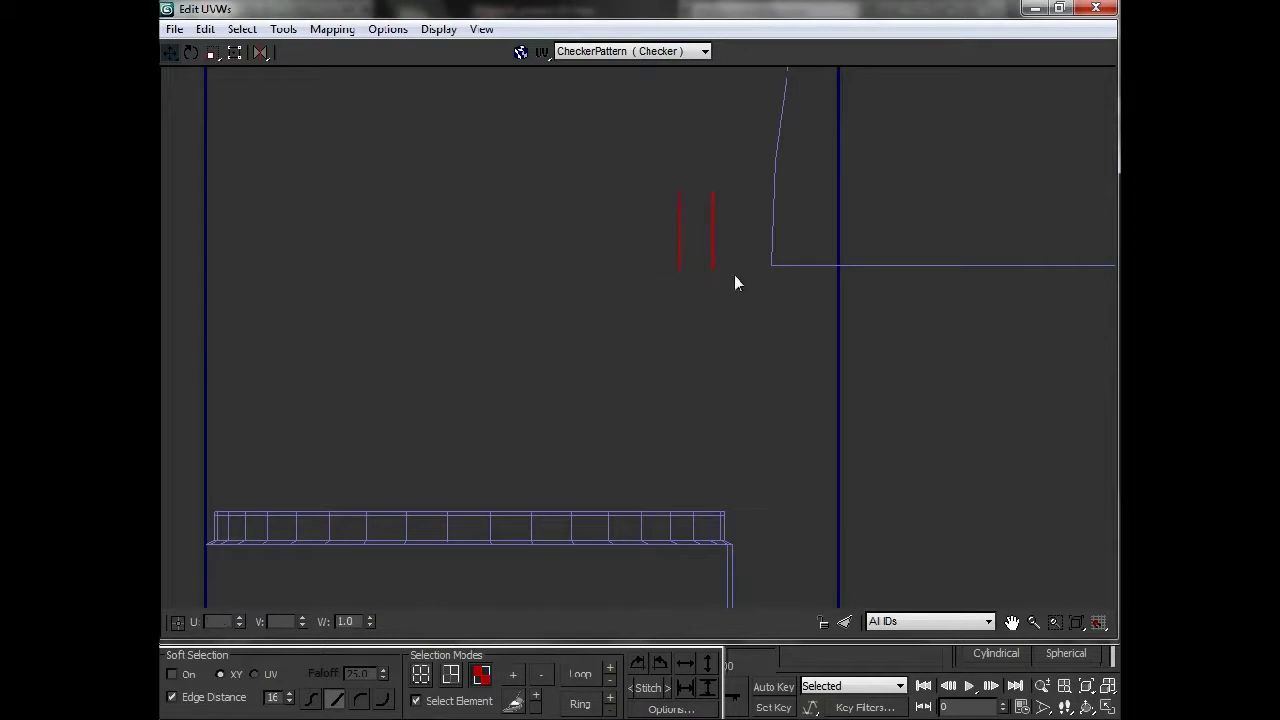
# - In vertex mode, select the vertices of both small edge pieces
pyautogui.click(421, 675)
pyautogui.moveTo(655, 152)
pyautogui.mouseDown()
pyautogui.moveTo(719, 299)
pyautogui.moveTo(425, 318)
pyautogui.mouseUp()
pyautogui.scroll(-4, 700, 300)
pyautogui.scroll(-2, 603, 310)
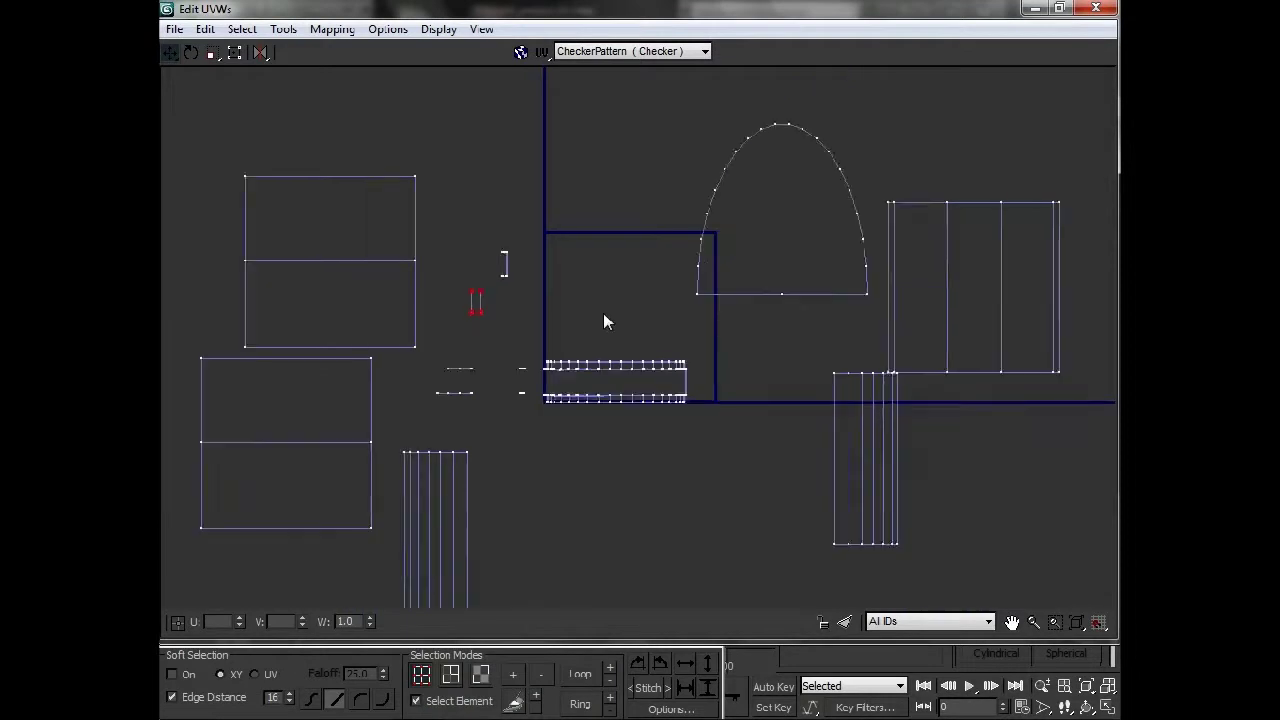
pyautogui.scroll(-2, 603, 310)
pyautogui.click(751, 263)
pyautogui.moveTo(751, 260); pyautogui.dragTo(709, 304)
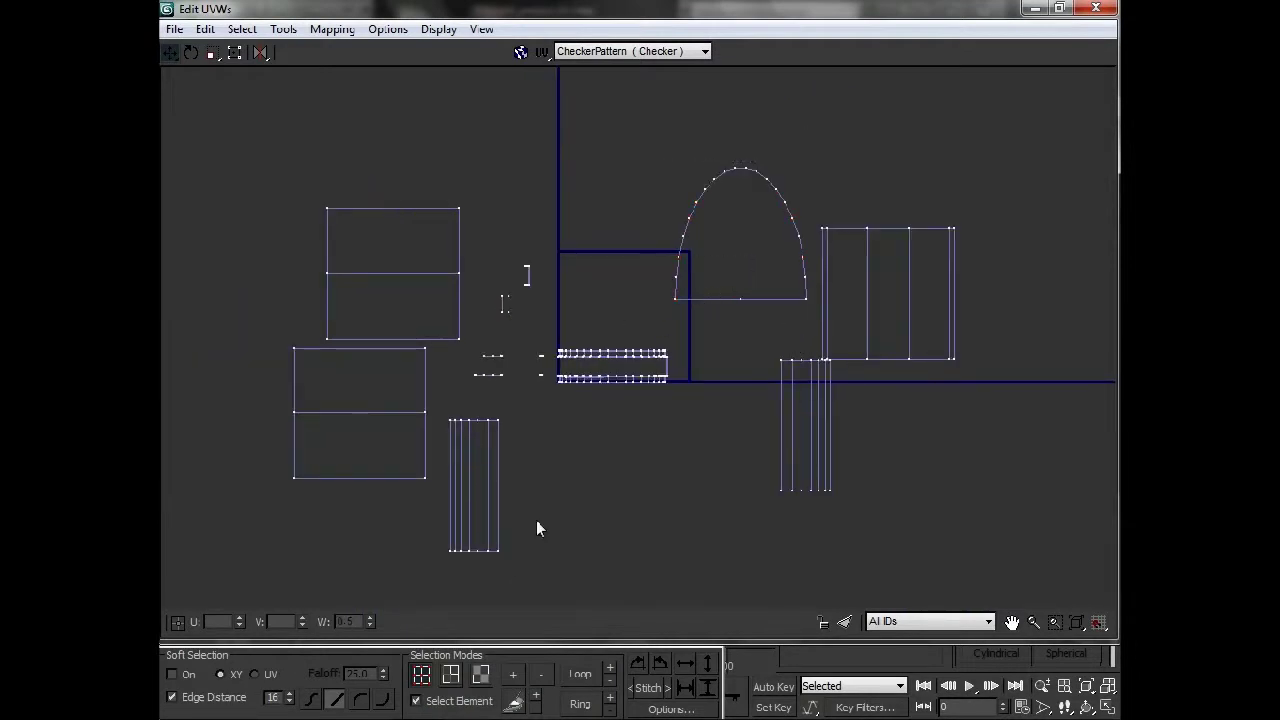
# - Move the dome shell above the strip, scale it down, and shift the tall shell down-left
pyautogui.press('3')
pyautogui.click(785, 285)
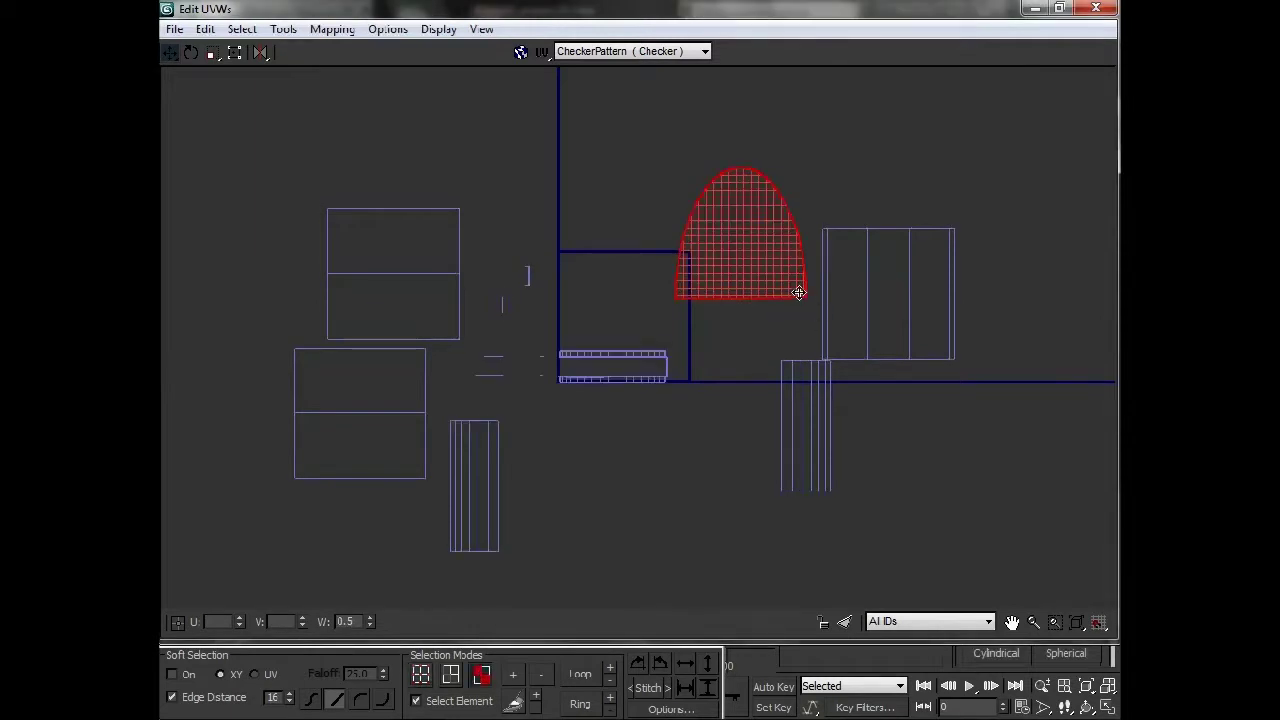
pyautogui.moveTo(799, 294); pyautogui.dragTo(683, 340)
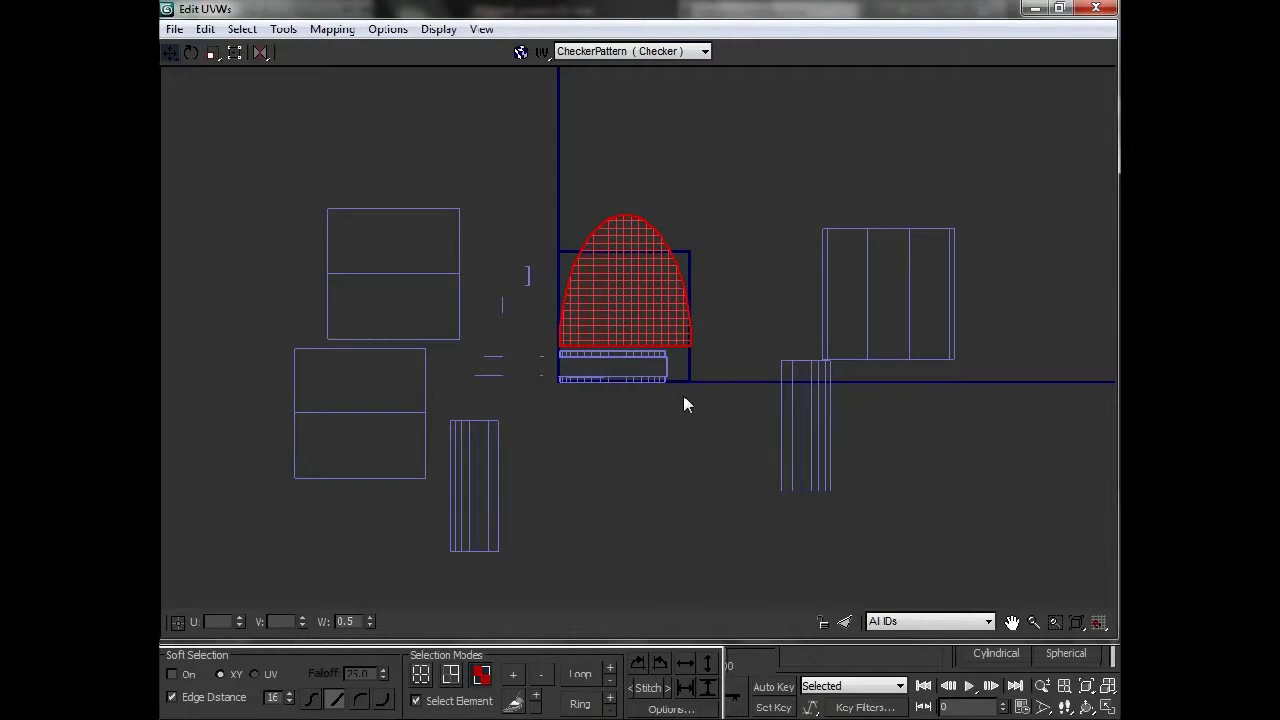
pyautogui.click(211, 52)
pyautogui.moveTo(620, 284); pyautogui.dragTo(615, 313)
pyautogui.click(170, 52)
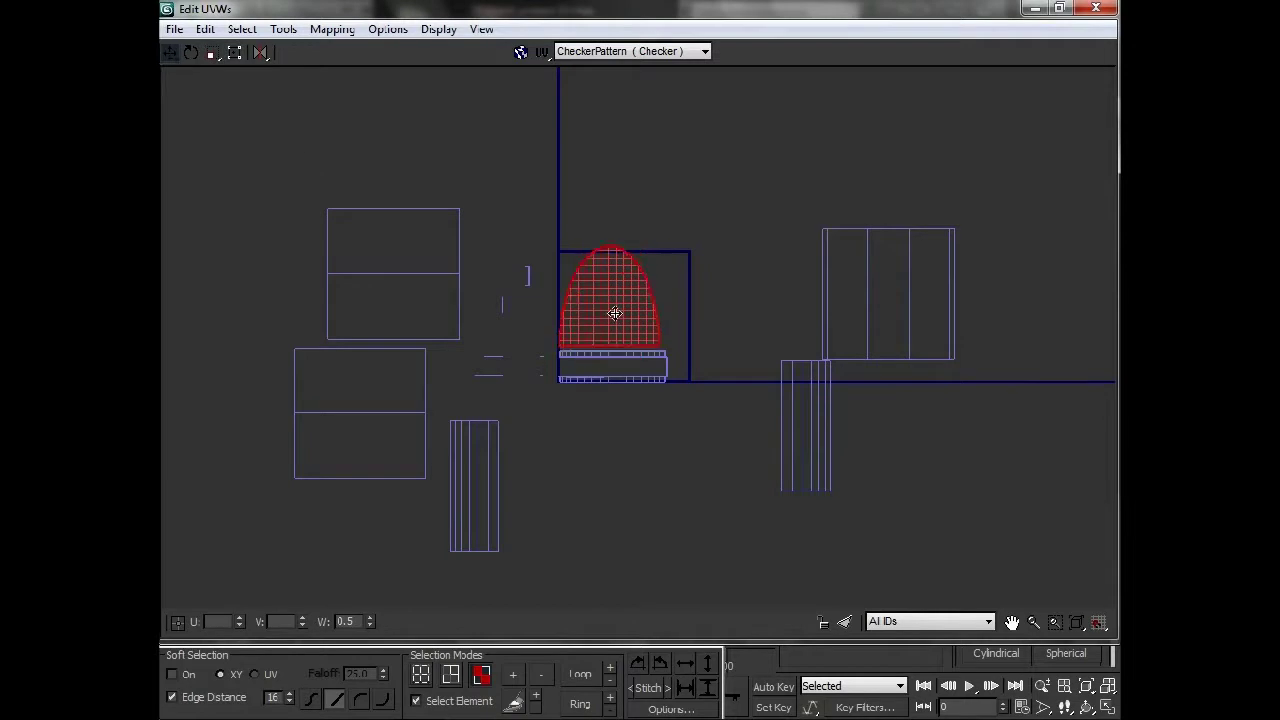
pyautogui.click(753, 296)
pyautogui.moveTo(806, 410)
pyautogui.mouseDown()
pyautogui.moveTo(561, 508)
pyautogui.moveTo(524, 464)
pyautogui.moveTo(674, 482)
pyautogui.moveTo(690, 470)
pyautogui.mouseUp()
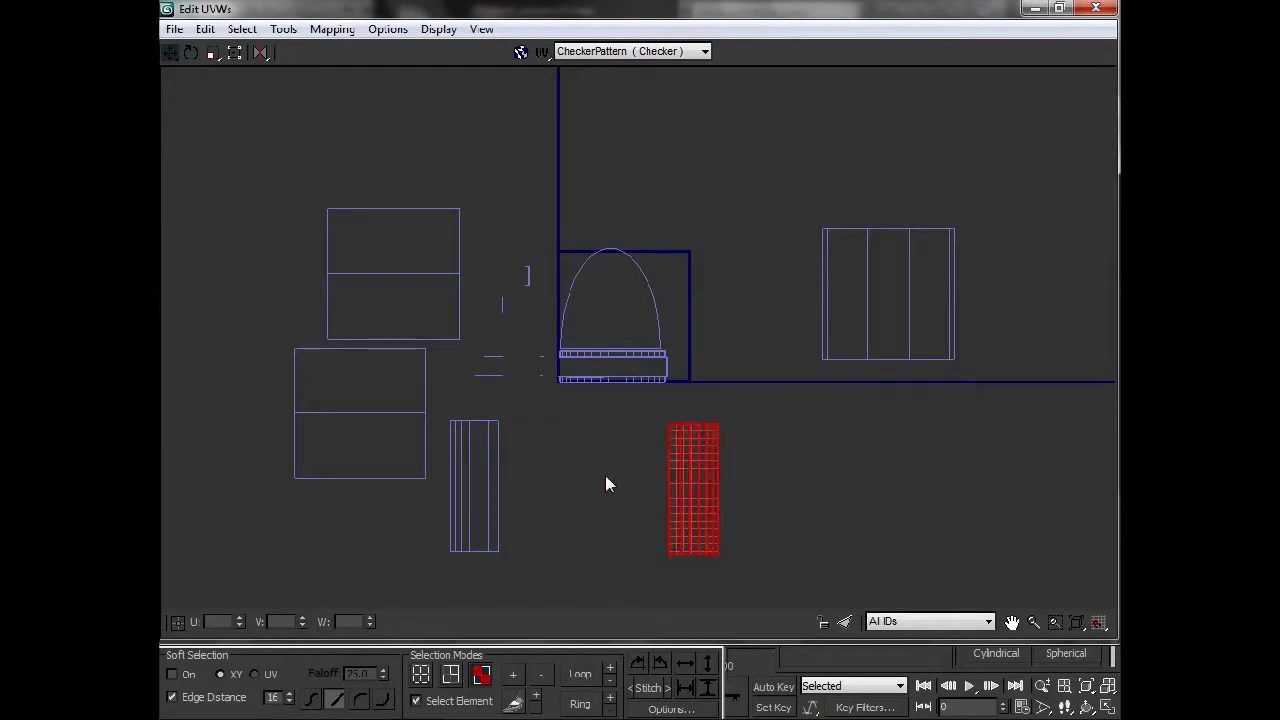
# - Mirror the tall shell and align it over the striped shell on the left
pyautogui.click(260, 52)
pyautogui.moveTo(698, 468); pyautogui.dragTo(487, 462)
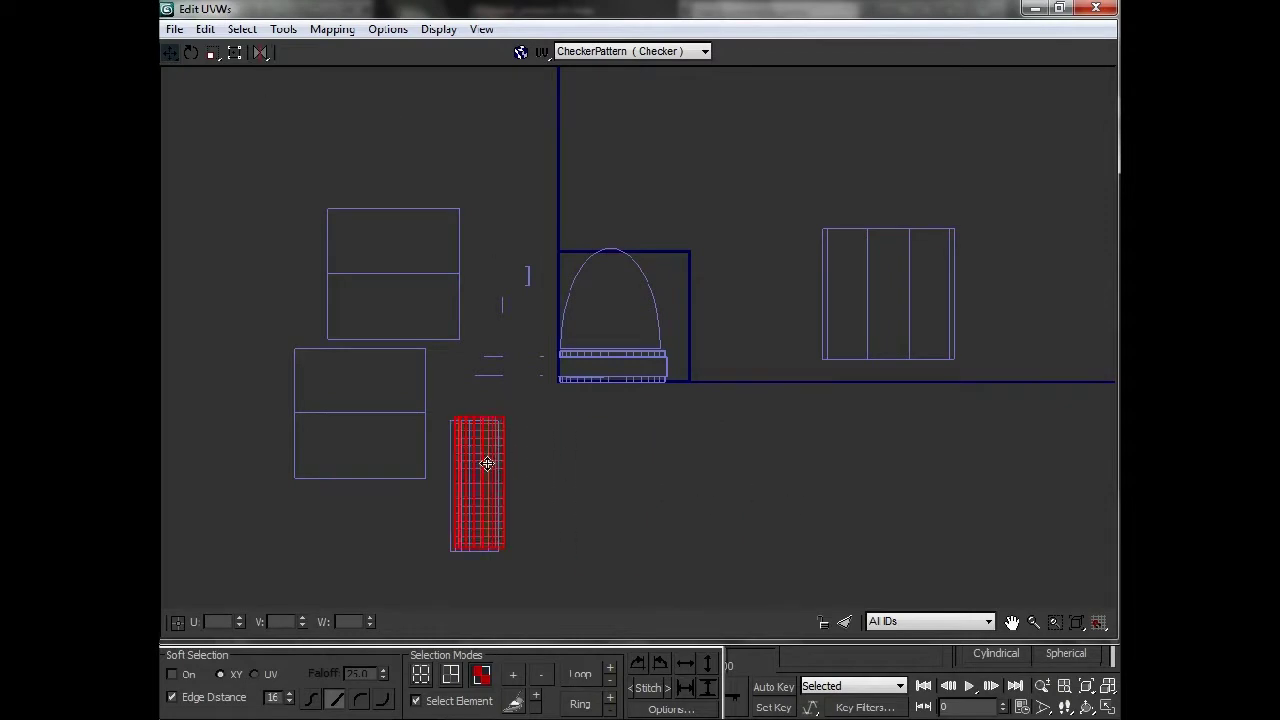
pyautogui.scroll(3, 487, 462)
pyautogui.scroll(3, 491, 463)
pyautogui.moveTo(514, 443)
pyautogui.mouseDown(button='middle')
pyautogui.moveTo(617, 371)
pyautogui.moveTo(588, 377)
pyautogui.mouseUp(button='middle')
pyautogui.moveTo(588, 377); pyautogui.dragTo(596, 370)
pyautogui.scroll(-4, 596, 370)
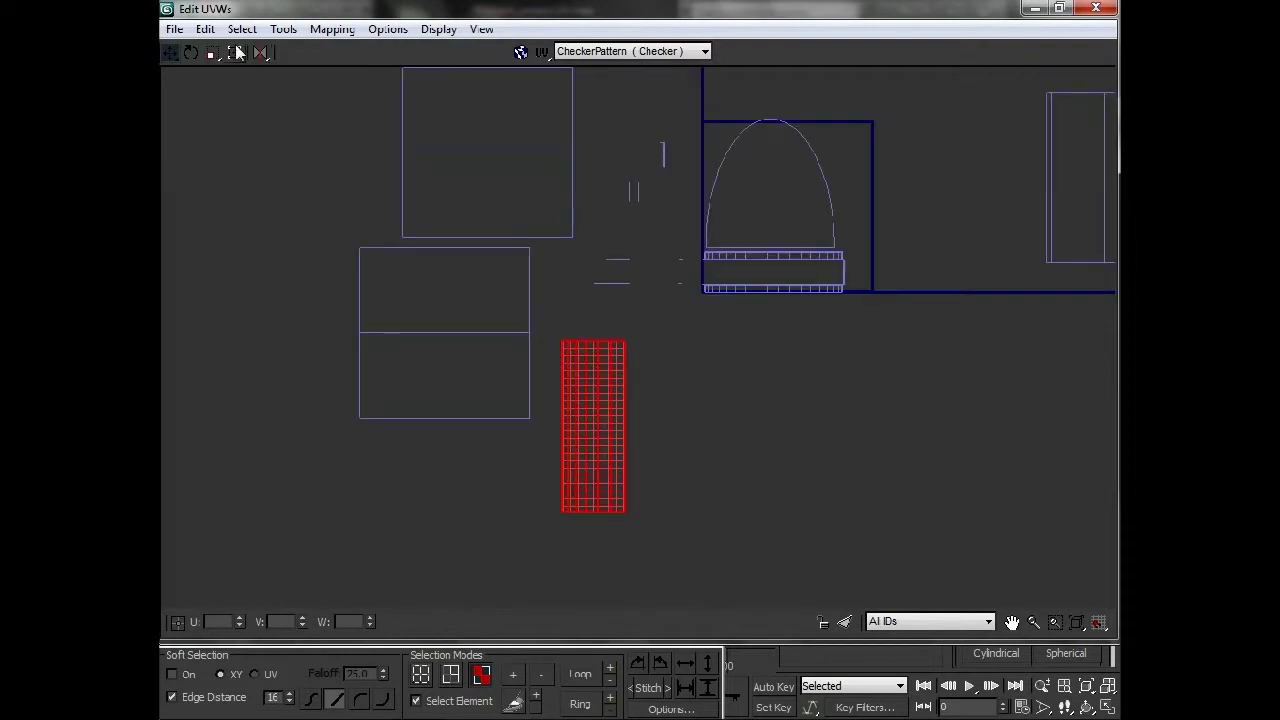
# - Stretch the striped element wider, move it right, then shrink it uniformly
pyautogui.moveTo(211, 52); pyautogui.dragTo(215, 103)
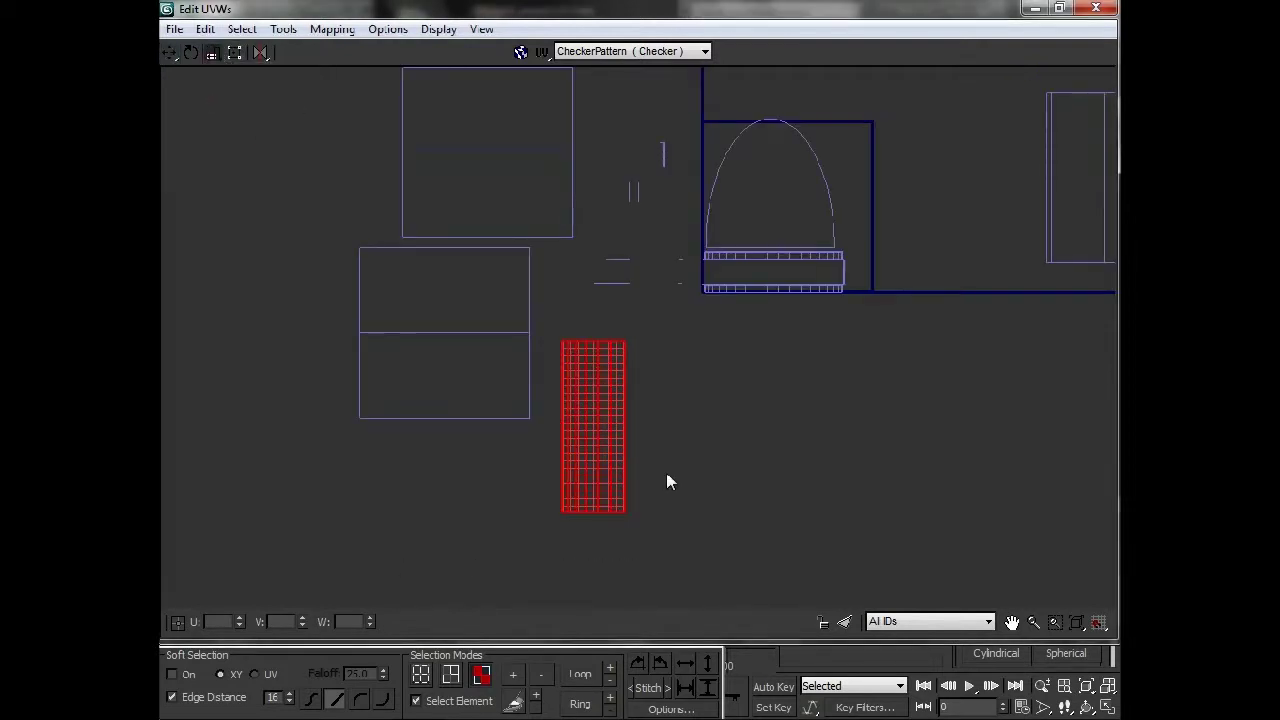
pyautogui.moveTo(600, 457); pyautogui.dragTo(350, 455)
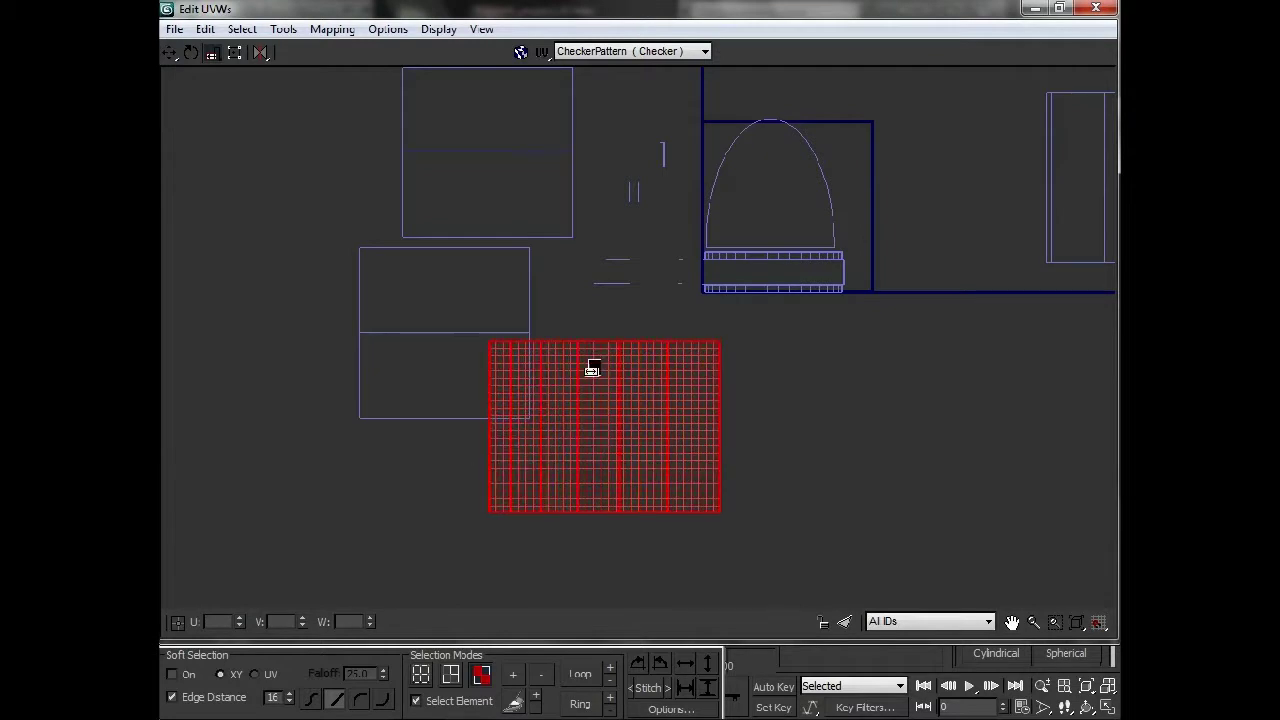
pyautogui.click(165, 55)
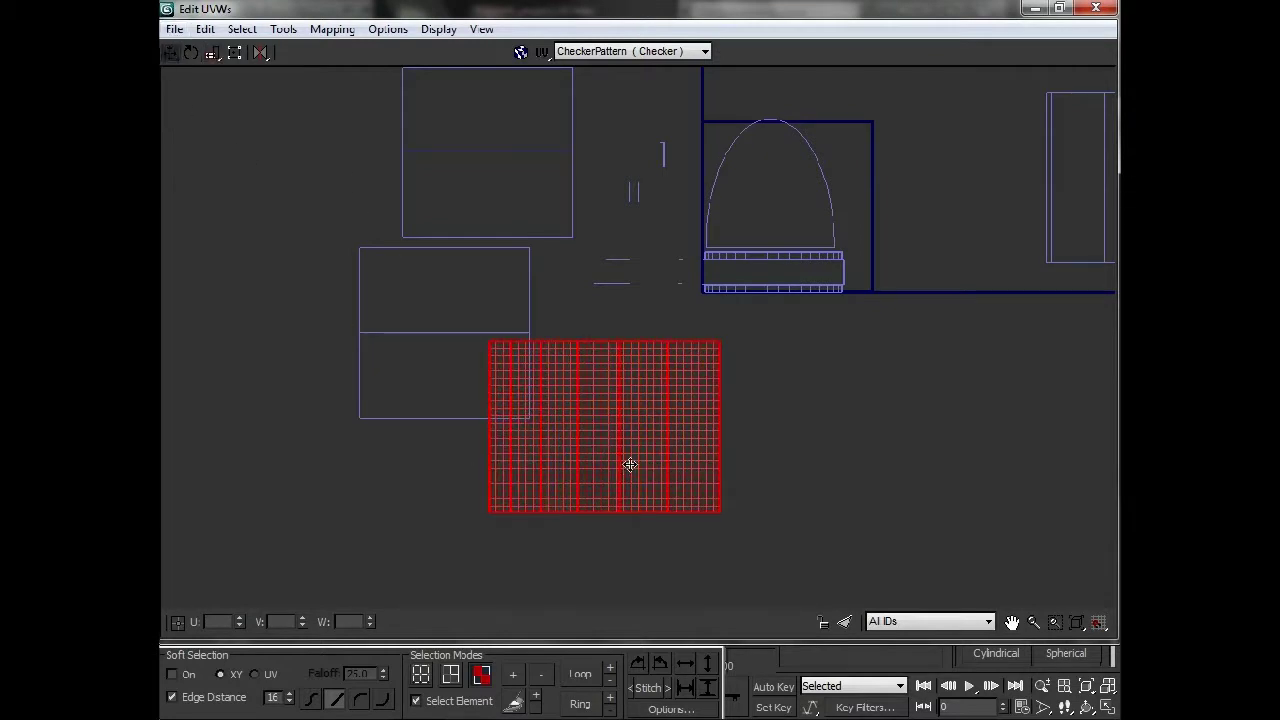
pyautogui.moveTo(628, 447); pyautogui.dragTo(774, 423)
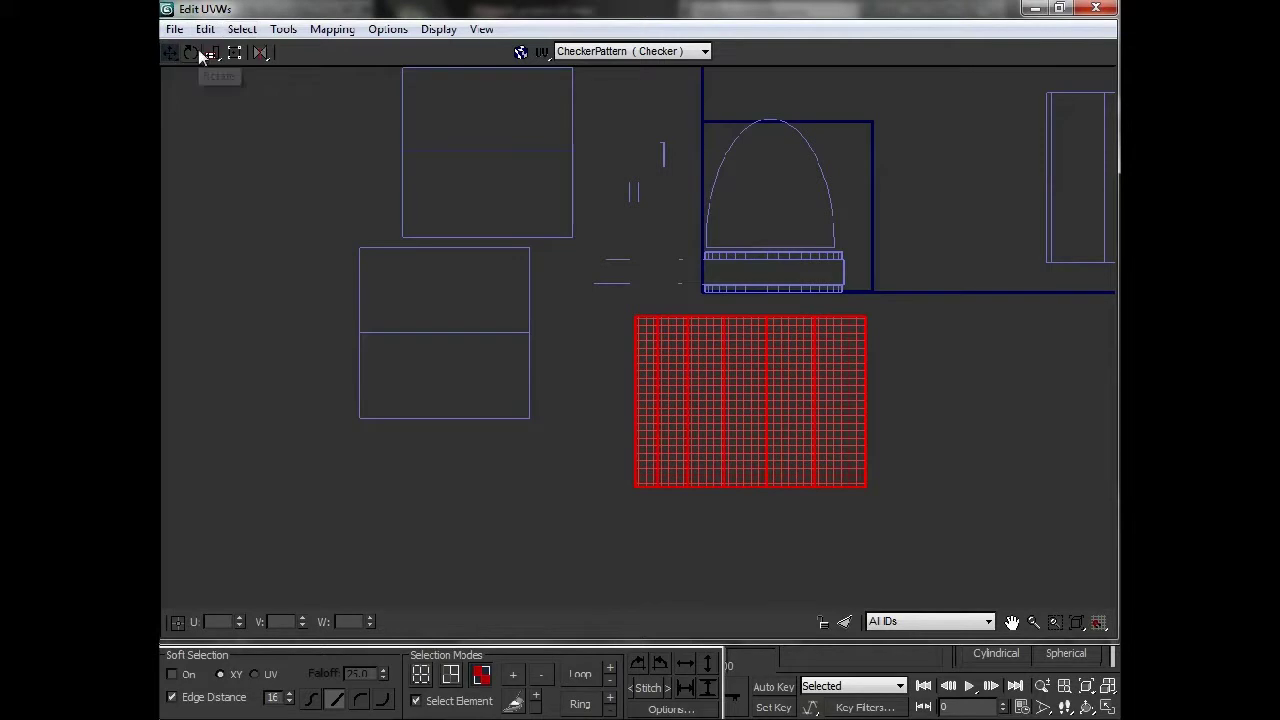
pyautogui.moveTo(211, 53); pyautogui.dragTo(215, 80)
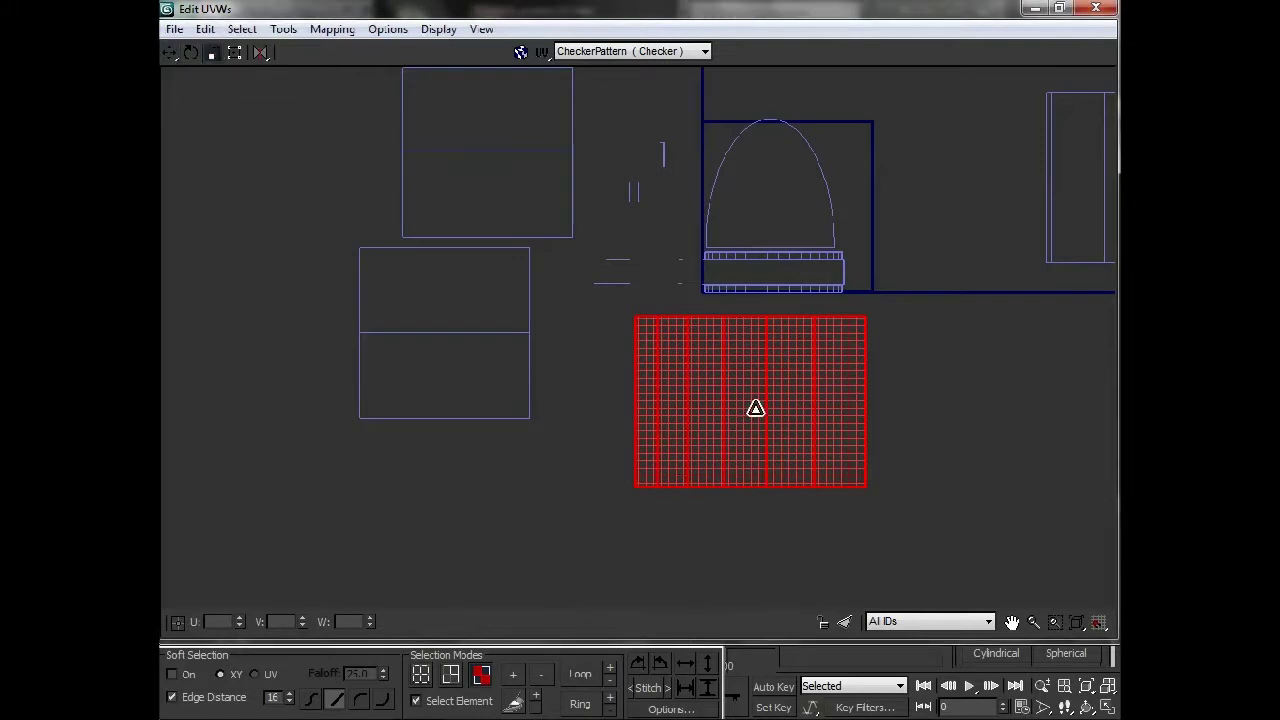
pyautogui.moveTo(743, 423); pyautogui.dragTo(780, 535)
pyautogui.click(169, 52)
# - Stack the lower-left rectangle shell onto the upper rectangle
pyautogui.moveTo(581, 427); pyautogui.dragTo(363, 300)
pyautogui.moveTo(463, 322); pyautogui.dragTo(511, 147)
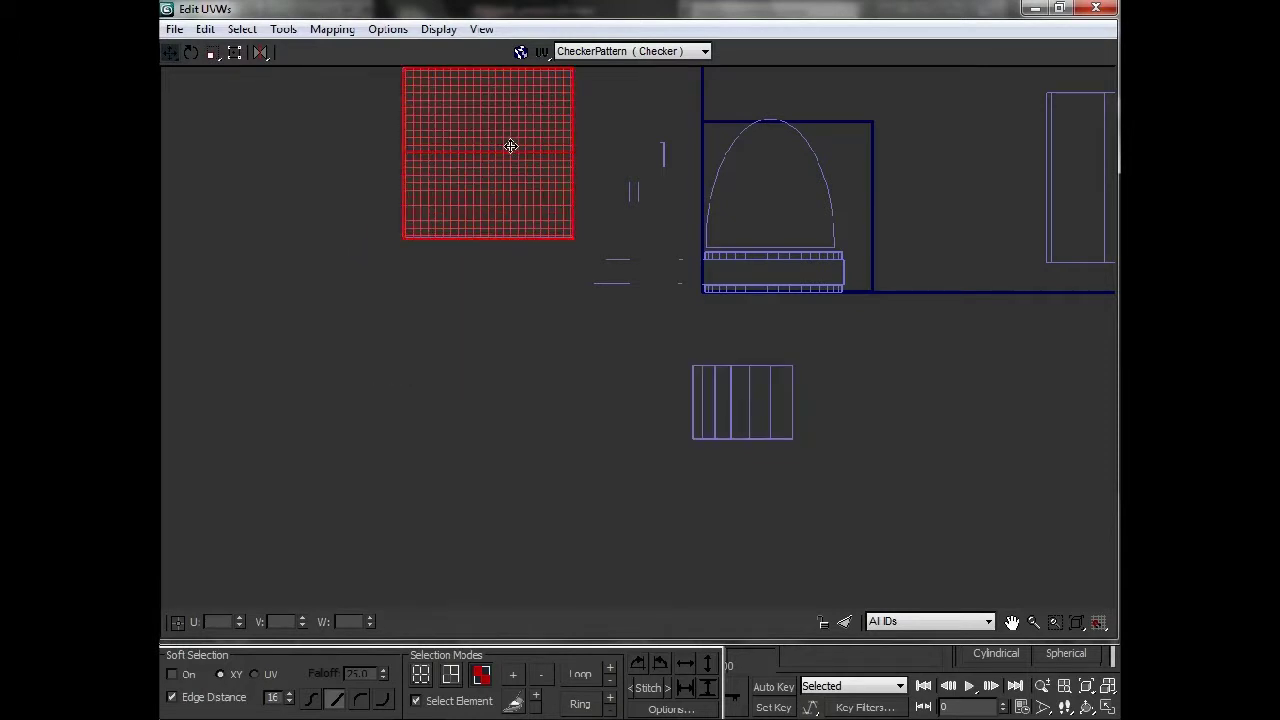
pyautogui.scroll(-2, 520, 446)
pyautogui.click(892, 316)
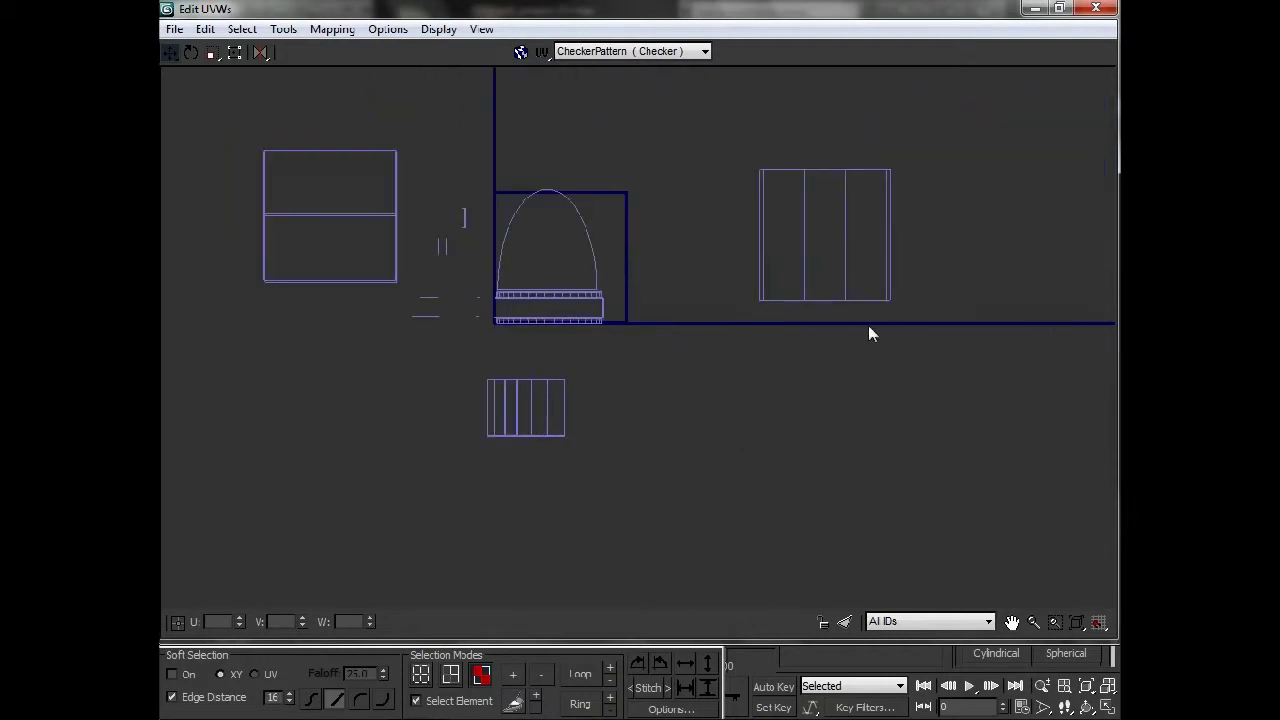
# - Scale the right shell to about half and place it beside the other strip
pyautogui.moveTo(886, 313)
pyautogui.mouseDown()
pyautogui.moveTo(786, 380)
pyautogui.moveTo(663, 414)
pyautogui.mouseUp()
pyautogui.scroll(4, 663, 400)
pyautogui.scroll(-3, 663, 400)
pyautogui.click(212, 53)
pyautogui.moveTo(595, 374); pyautogui.dragTo(654, 503)
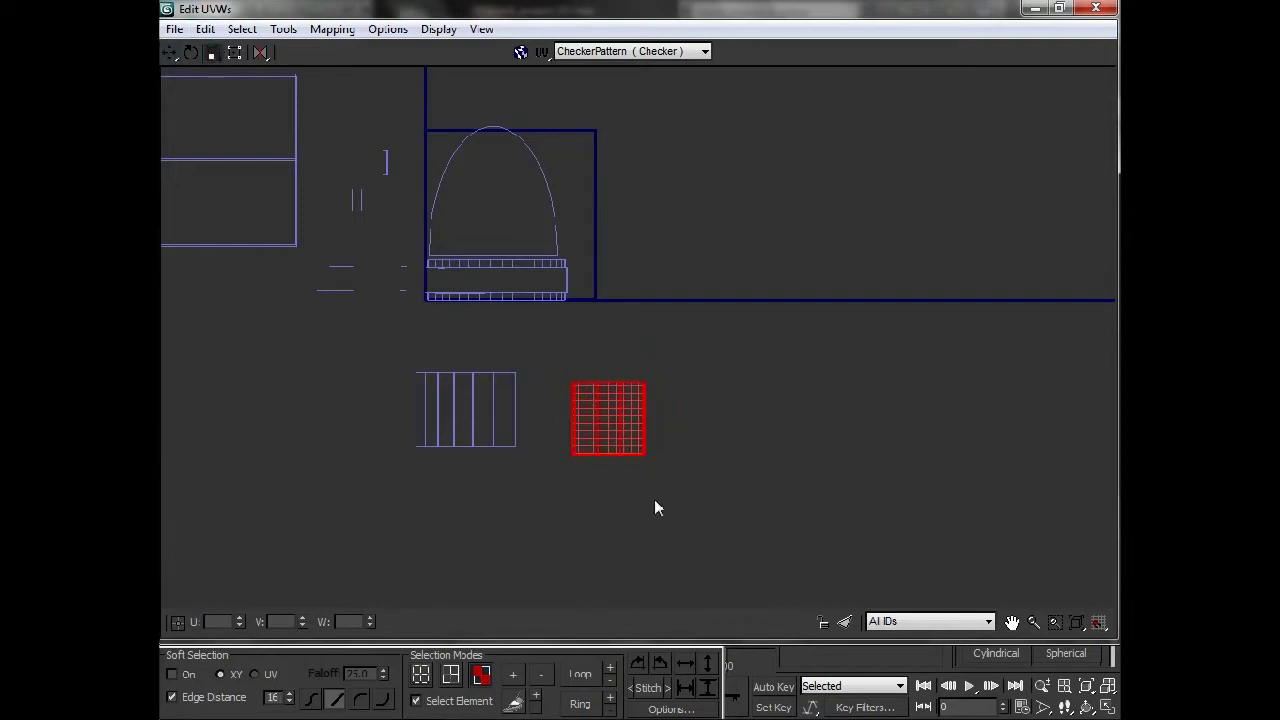
pyautogui.click(548, 398)
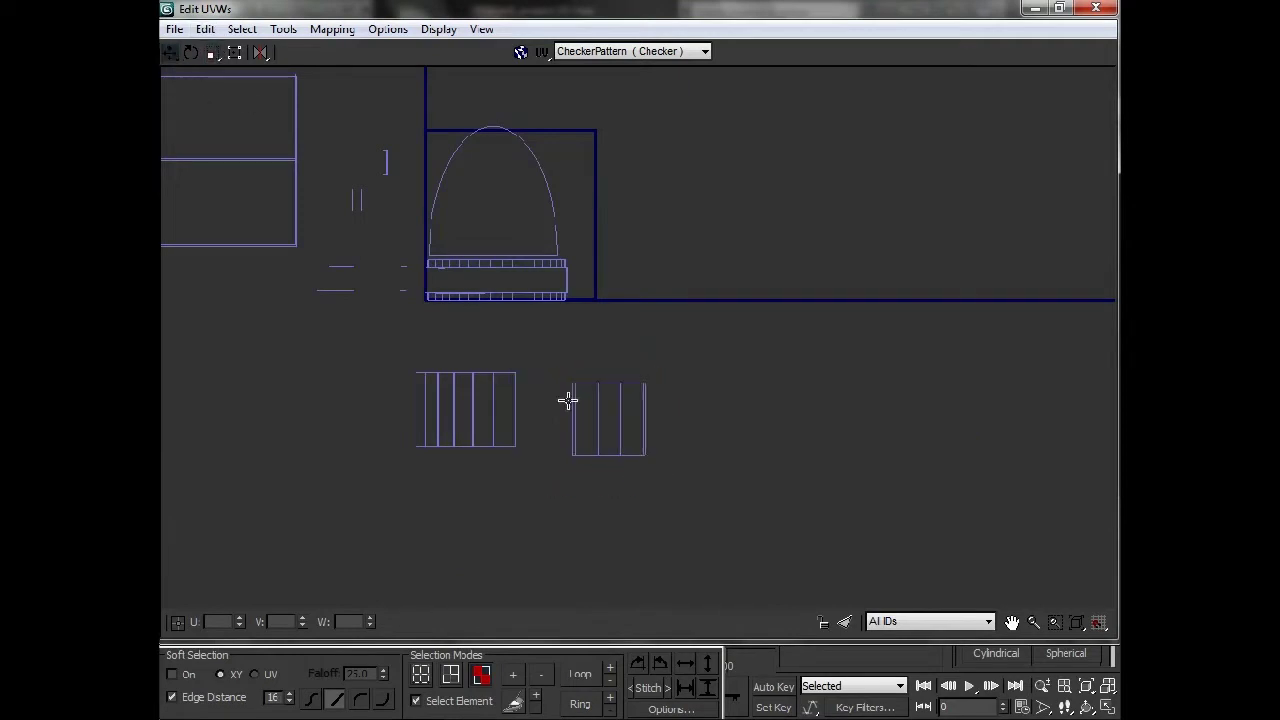
pyautogui.moveTo(569, 345); pyautogui.dragTo(694, 484)
pyautogui.moveTo(624, 419); pyautogui.dragTo(572, 410)
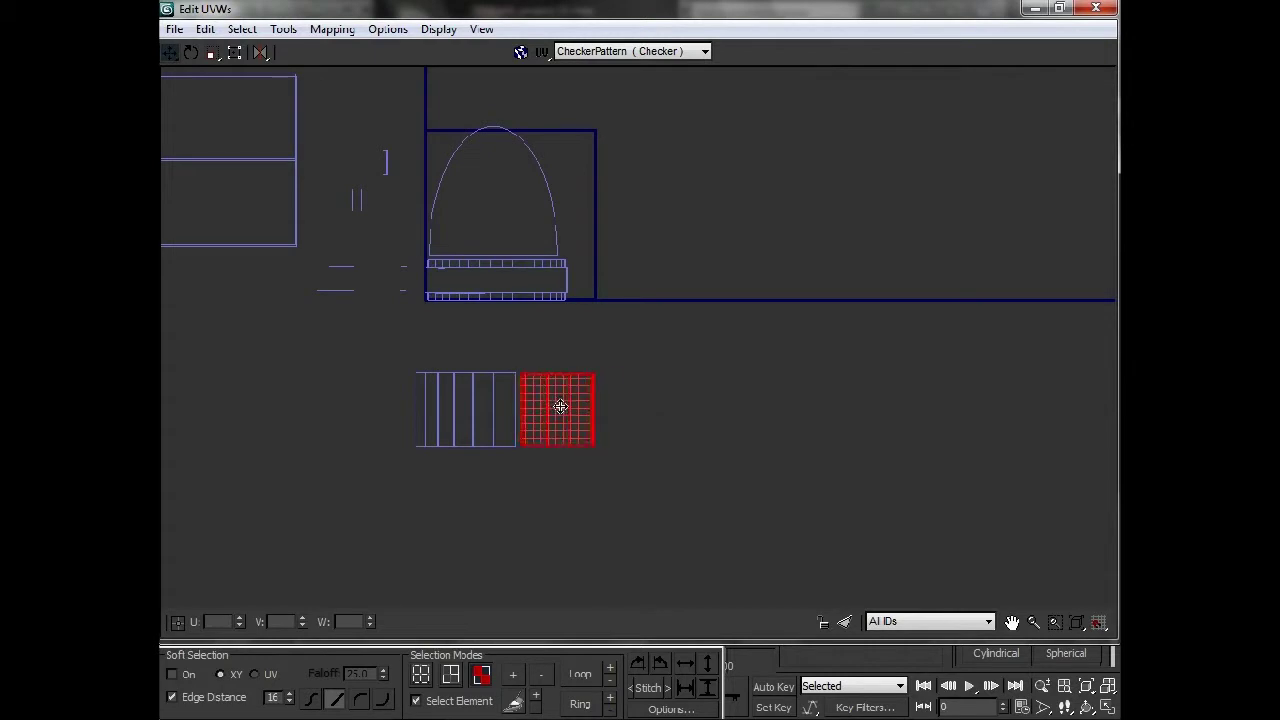
pyautogui.click(737, 390)
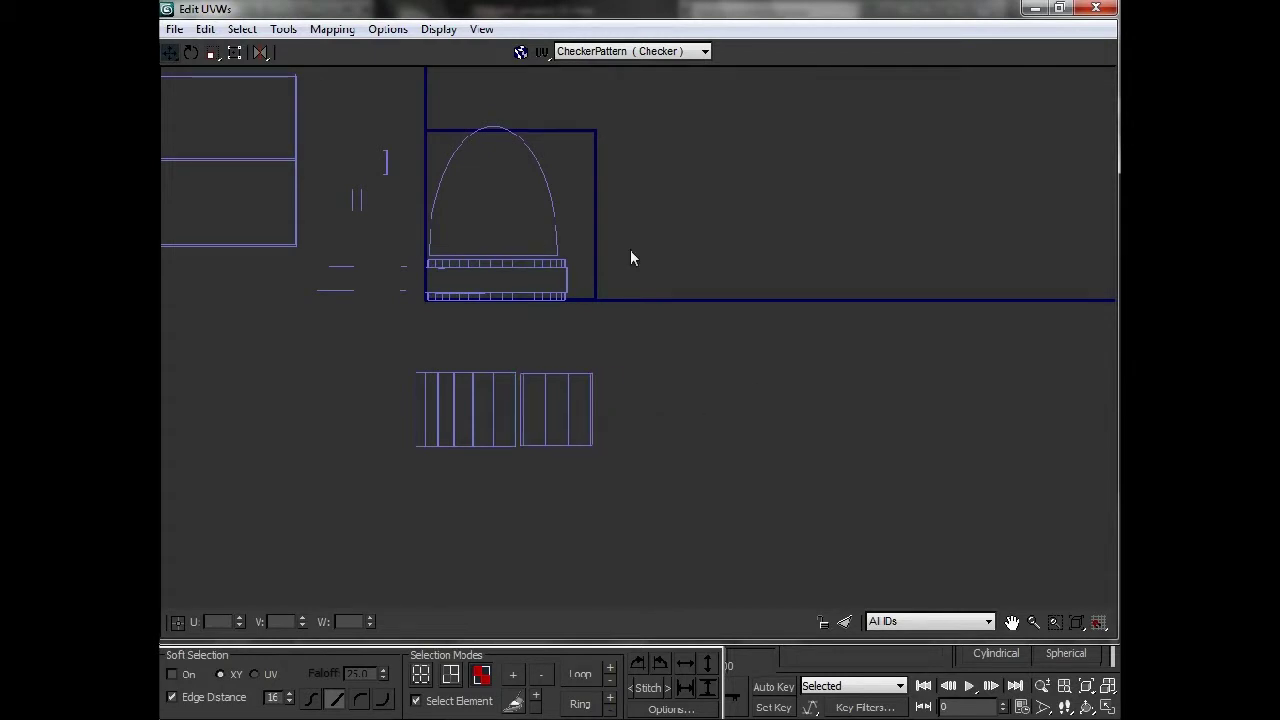
pyautogui.moveTo(402, 250); pyautogui.dragTo(537, 328, button='middle')
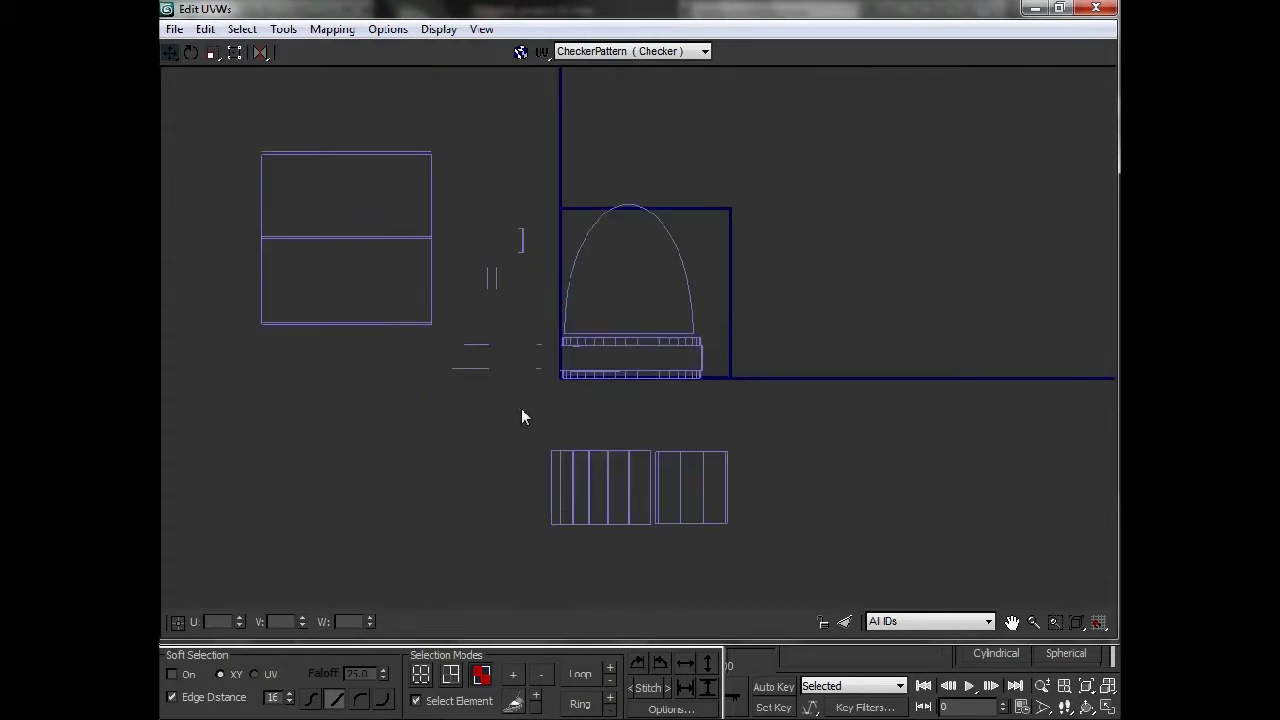
# - Shrink the two-rectangle shell to about a third and move it into the square's top-right corner
pyautogui.moveTo(431, 332); pyautogui.dragTo(447, 333)
pyautogui.click(212, 53)
pyautogui.moveTo(300, 171); pyautogui.dragTo(417, 338)
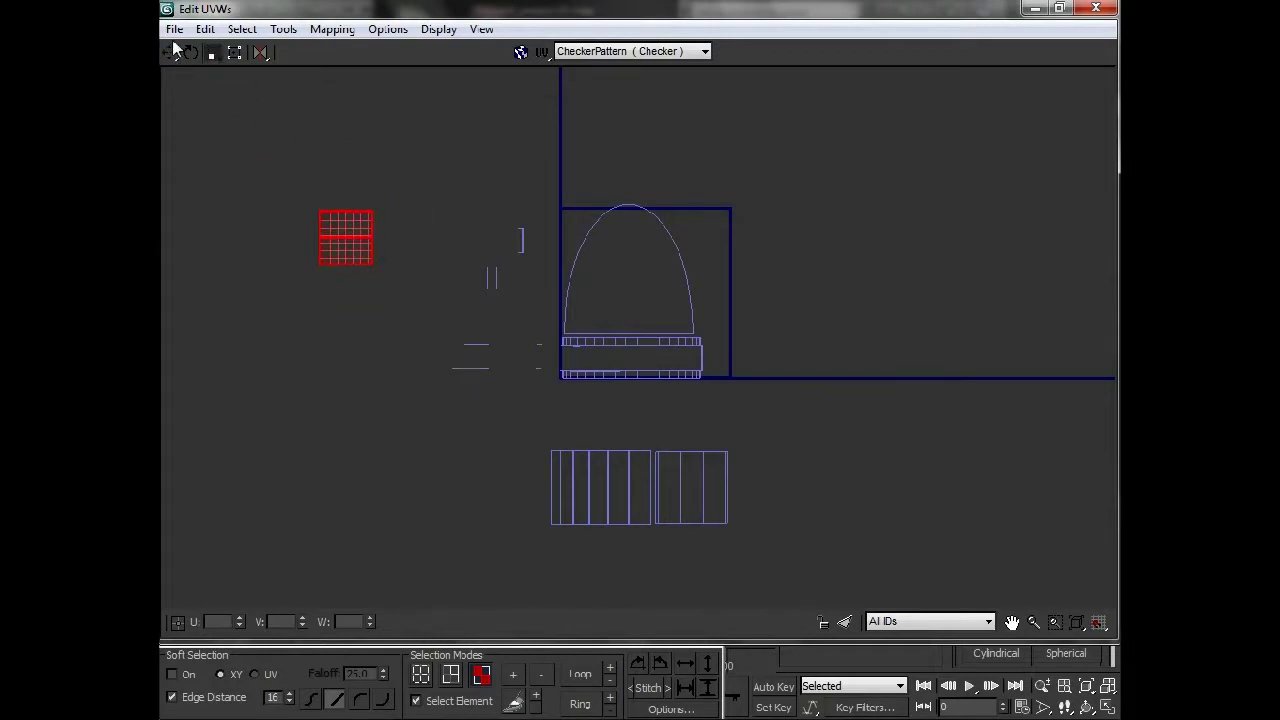
pyautogui.moveTo(355, 229); pyautogui.dragTo(716, 230)
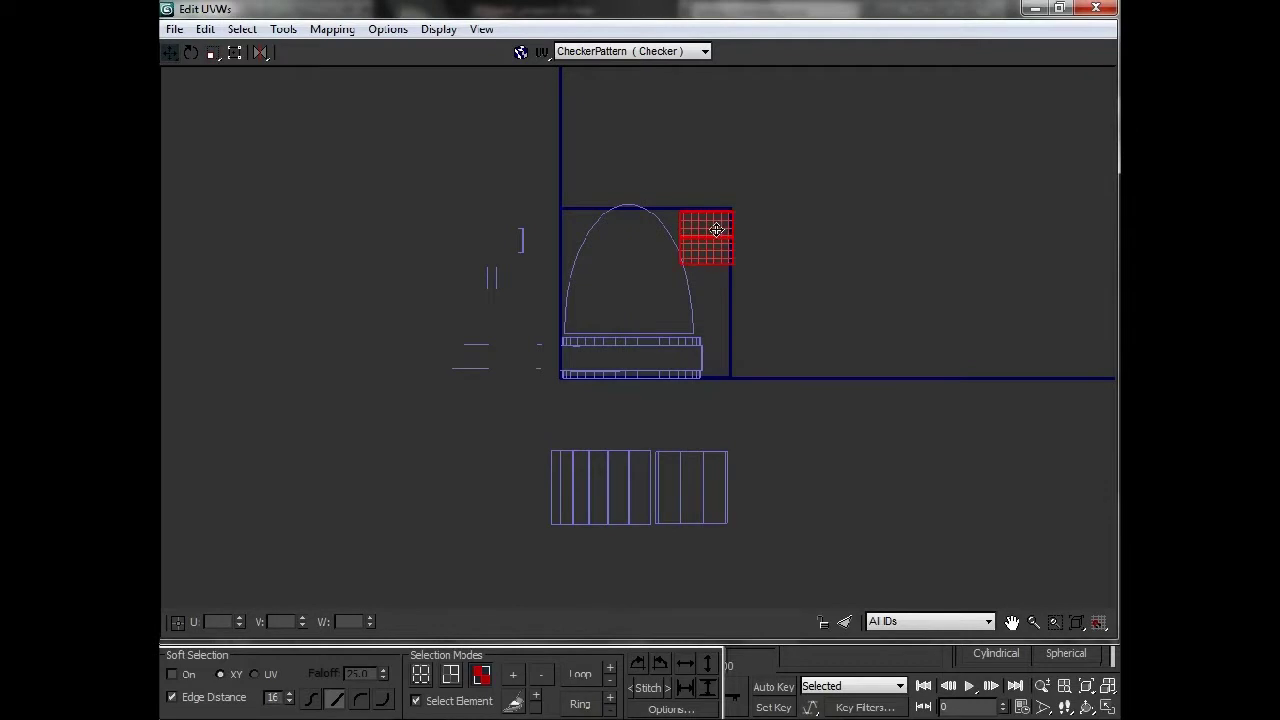
# - Squash both striped shells vertically, then squeeze them narrower horizontally
pyautogui.scroll(3, 689, 250)
pyautogui.moveTo(679, 524); pyautogui.dragTo(660, 310, button='middle')
pyautogui.scroll(-2, 435, 436)
pyautogui.moveTo(684, 565); pyautogui.dragTo(684, 565)
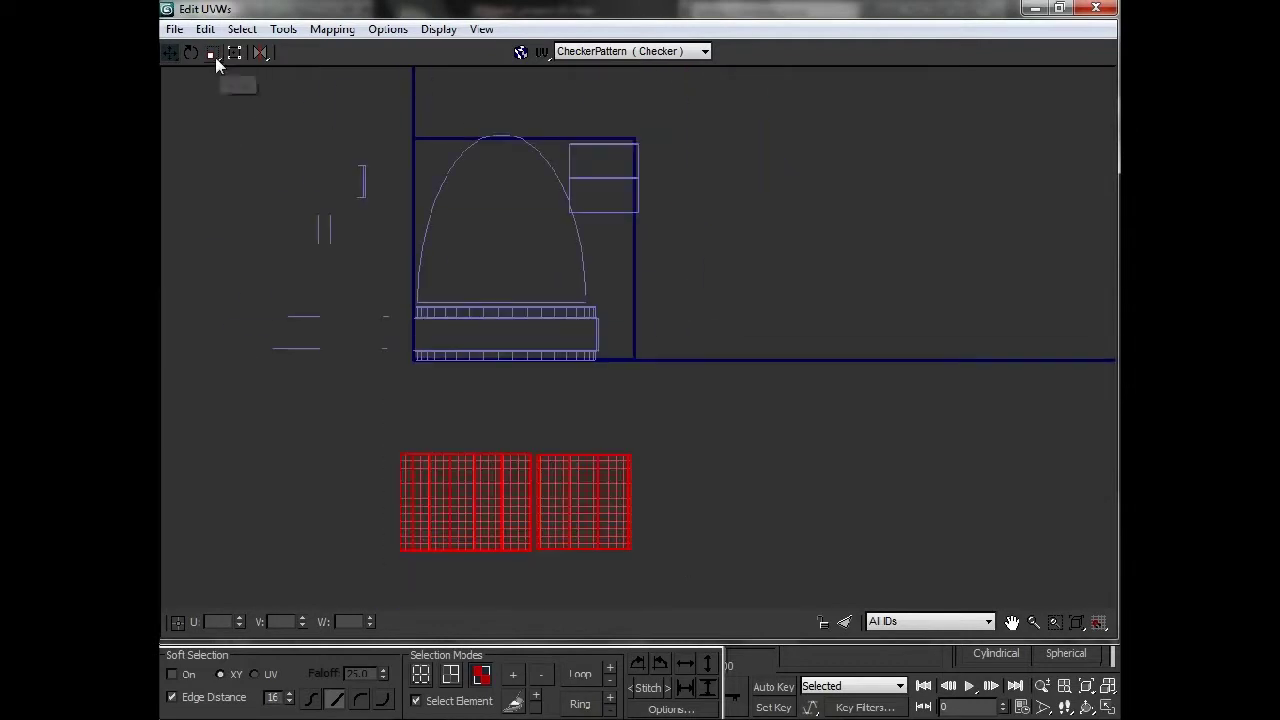
pyautogui.moveTo(217, 57); pyautogui.dragTo(211, 131)
pyautogui.moveTo(520, 480); pyautogui.dragTo(538, 541)
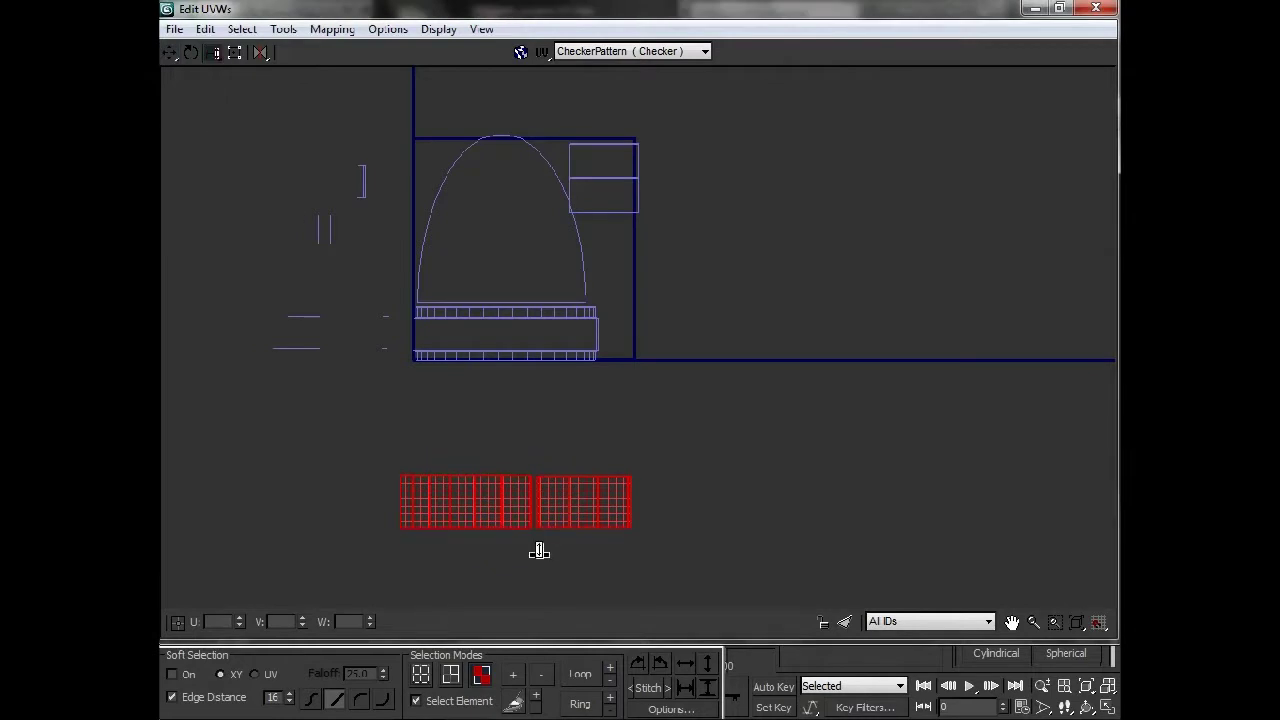
pyautogui.moveTo(571, 494); pyautogui.dragTo(573, 543)
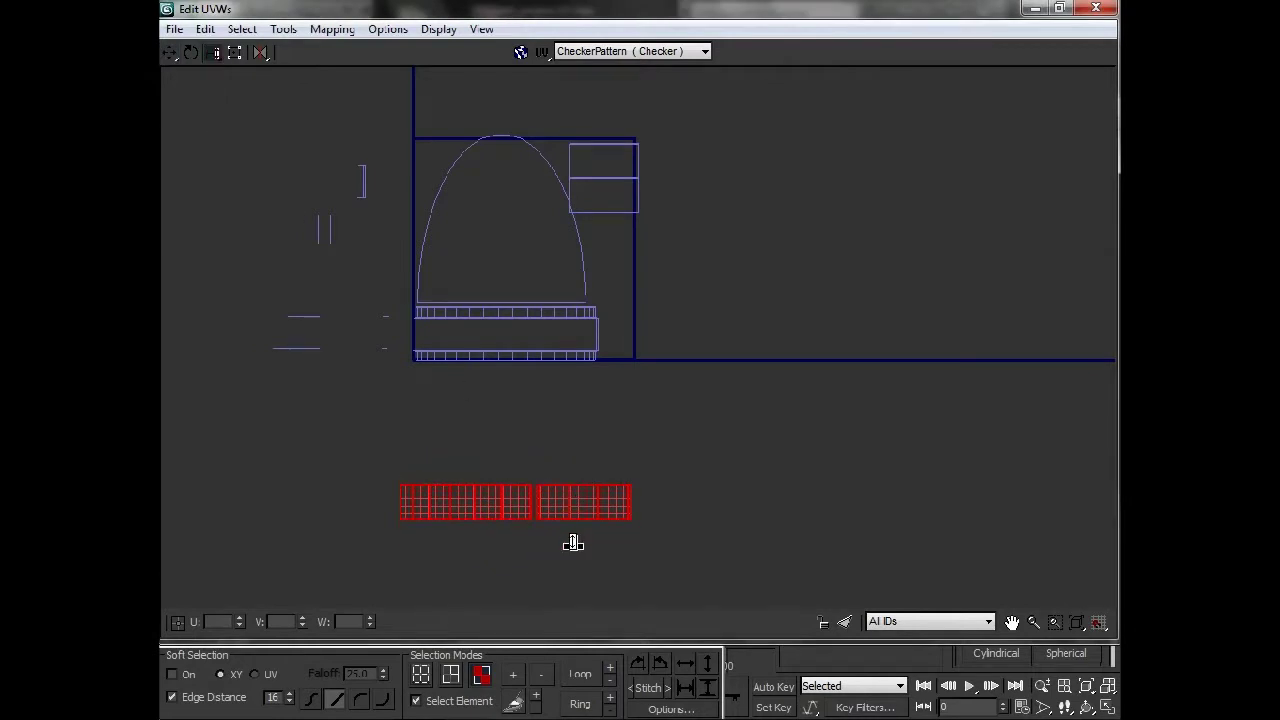
pyautogui.moveTo(217, 52); pyautogui.dragTo(214, 80)
pyautogui.moveTo(511, 505)
pyautogui.mouseDown()
pyautogui.moveTo(531, 503)
pyautogui.moveTo(484, 325)
pyautogui.mouseUp()
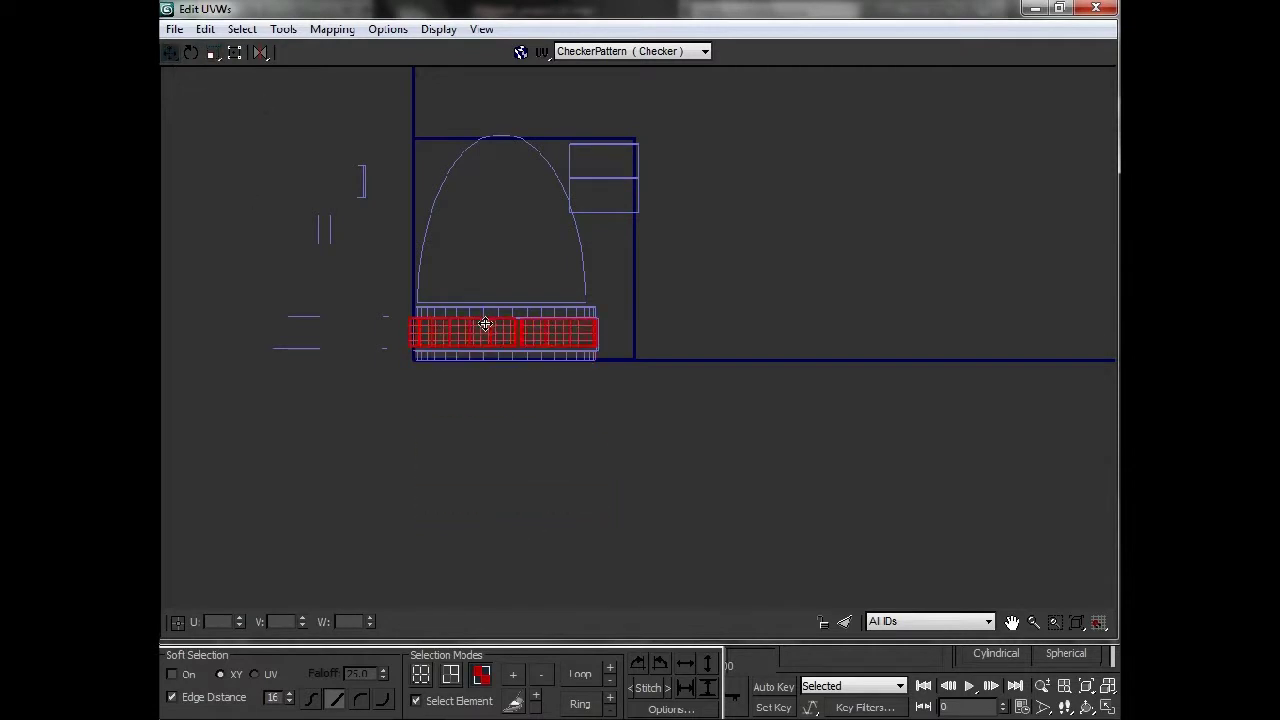
# - Nudge the left and right strips together and shrink the right strip slightly
pyautogui.scroll(5, 484, 325)
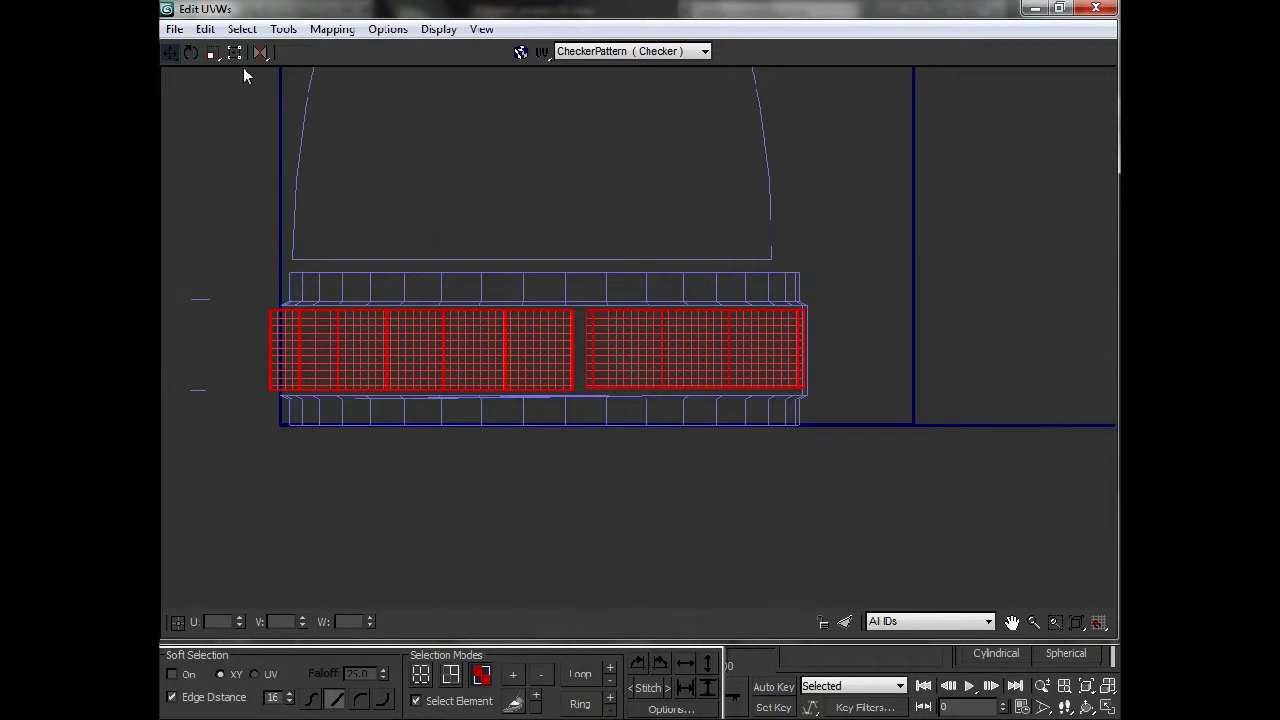
pyautogui.click(490, 444)
pyautogui.click(508, 337)
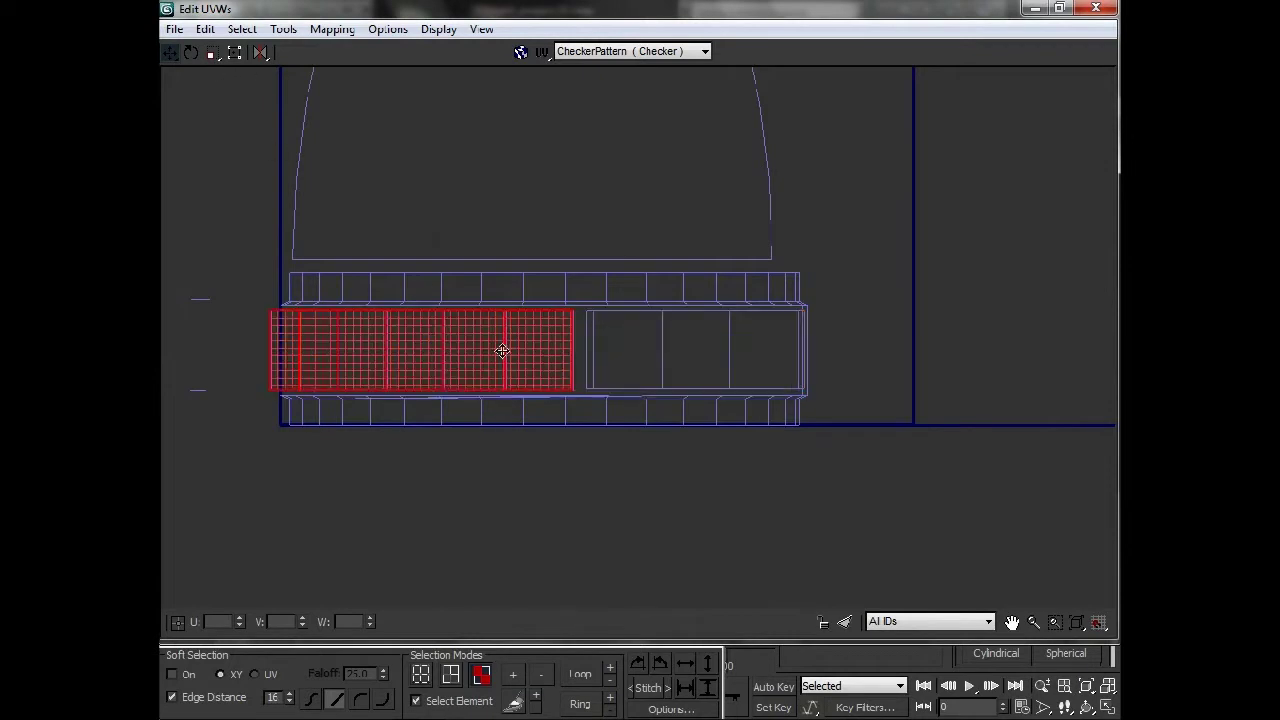
pyautogui.moveTo(534, 357); pyautogui.dragTo(544, 352)
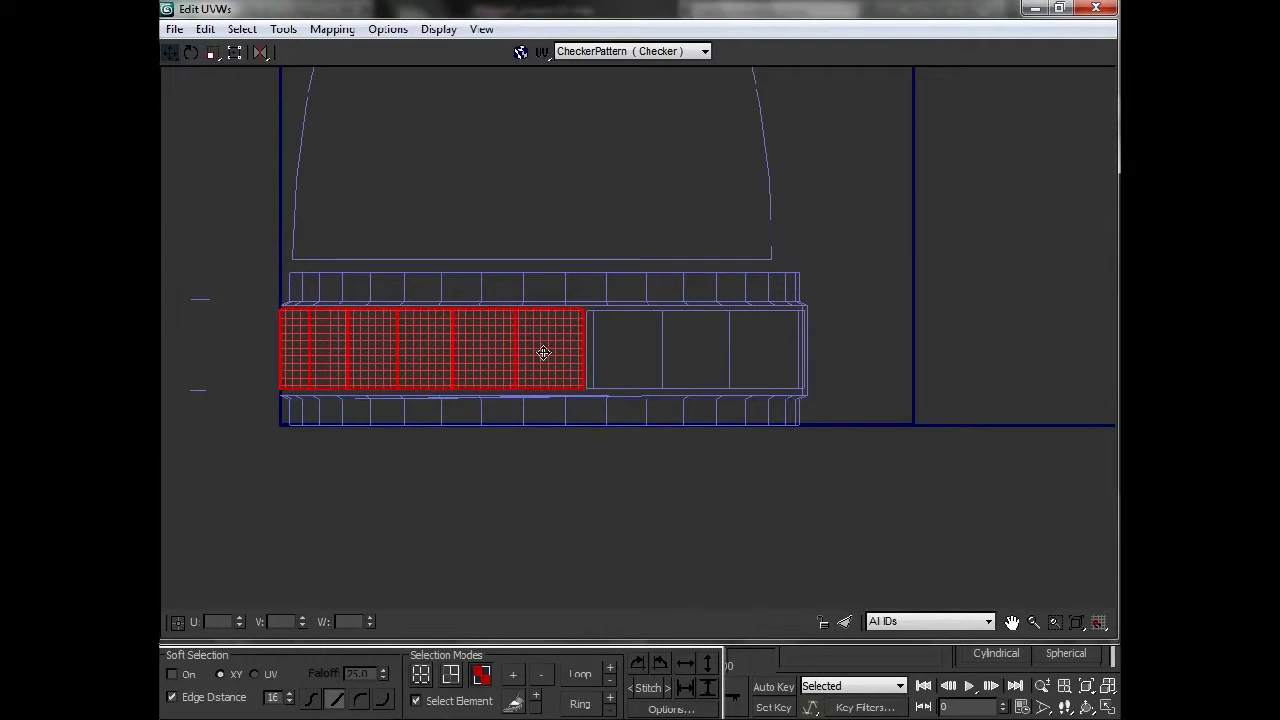
pyautogui.click(664, 365)
pyautogui.moveTo(678, 367); pyautogui.dragTo(674, 365)
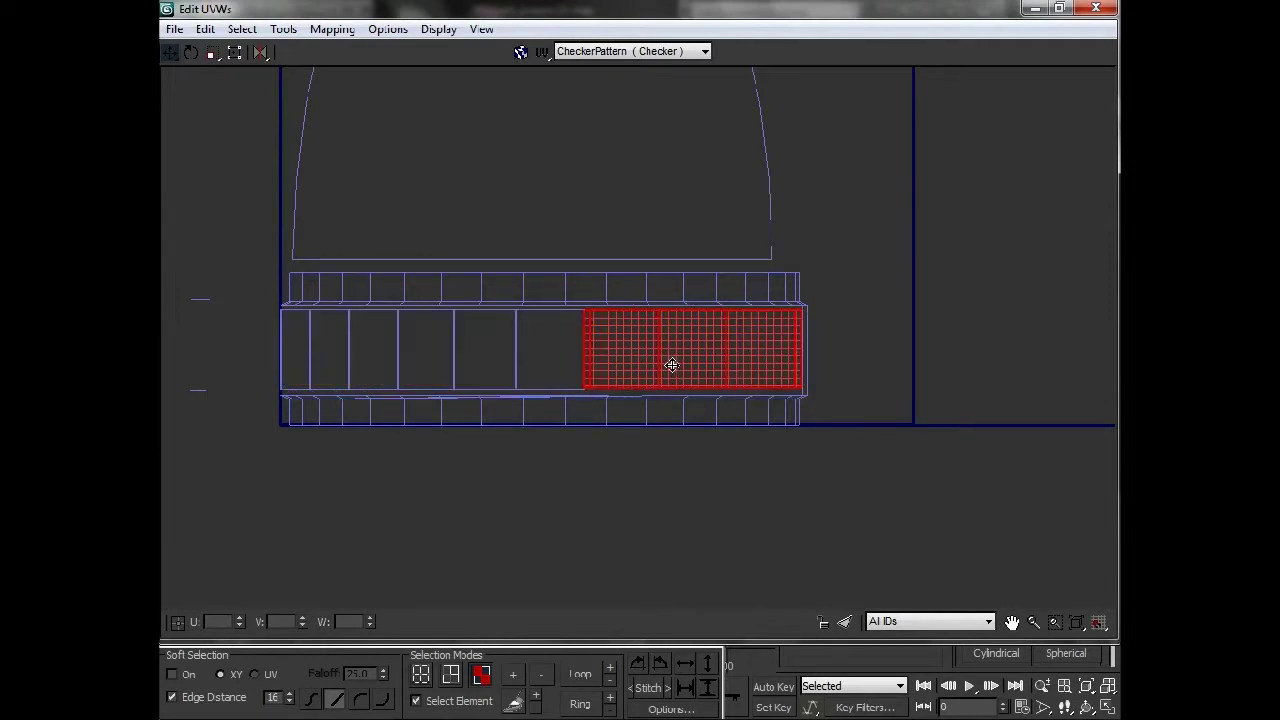
pyautogui.scroll(-3, 672, 365)
pyautogui.click(738, 277)
pyautogui.moveTo(768, 128)
pyautogui.mouseDown()
pyautogui.moveTo(762, 178)
pyautogui.moveTo(713, 141)
pyautogui.mouseUp()
pyautogui.click(212, 52)
# - Move the dome shell down slightly
pyautogui.click(627, 122)
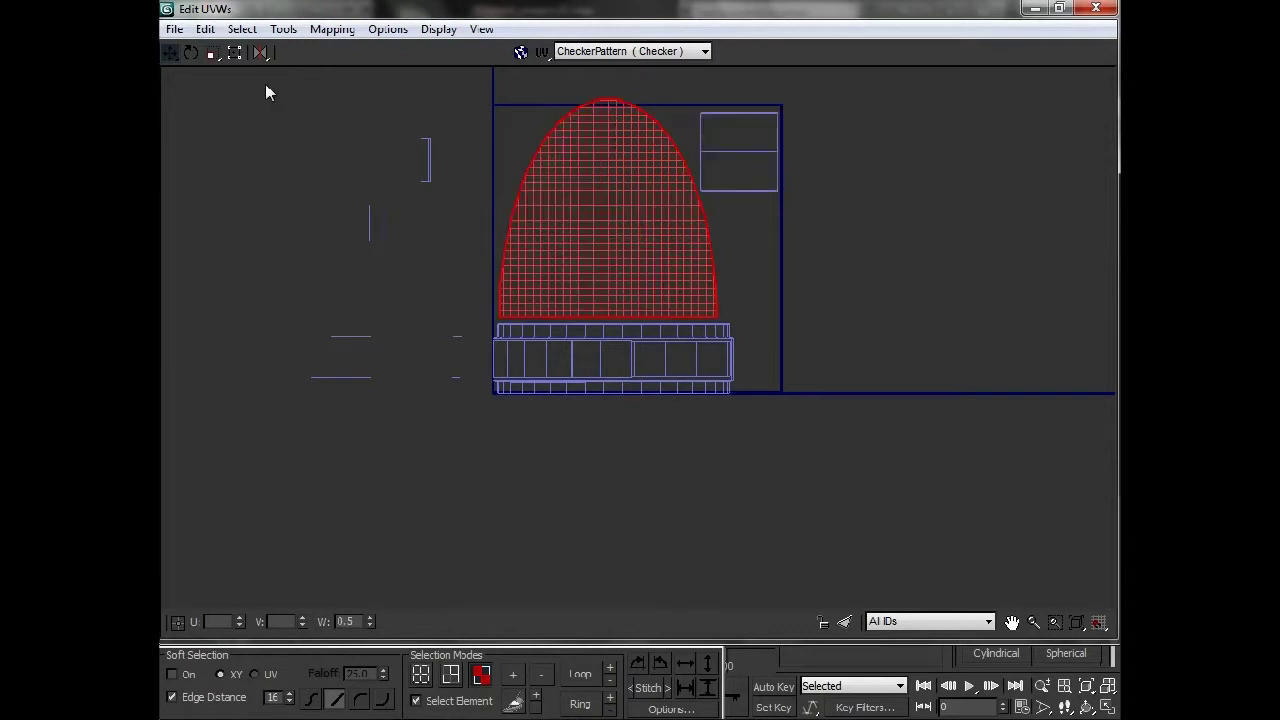
pyautogui.moveTo(587, 192); pyautogui.dragTo(587, 201)
pyautogui.click(394, 274)
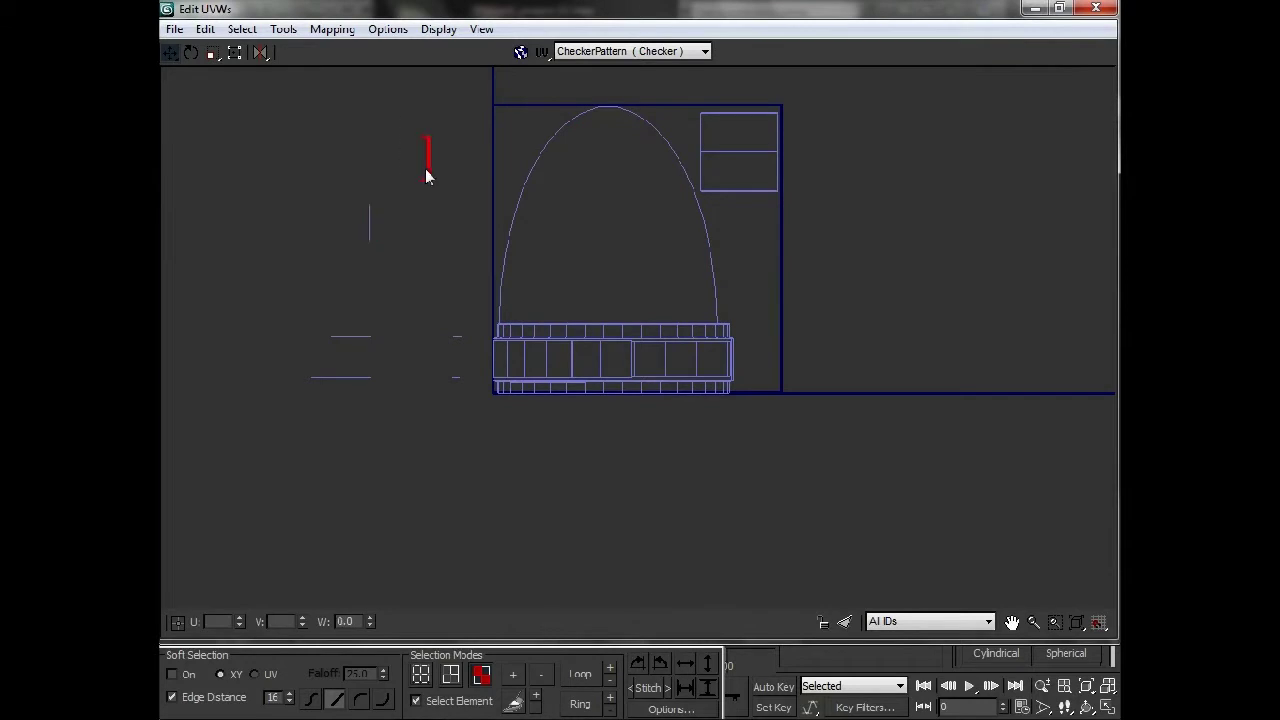
# - In vertex mode, box-select the small leftover pieces and move them inside the square
pyautogui.click(421, 675)
pyautogui.moveTo(390, 111)
pyautogui.mouseDown()
pyautogui.moveTo(450, 186)
pyautogui.moveTo(716, 242)
pyautogui.moveTo(399, 238)
pyautogui.moveTo(768, 250)
pyautogui.mouseUp()
pyautogui.moveTo(234, 263)
pyautogui.mouseDown()
pyautogui.moveTo(451, 390)
pyautogui.moveTo(871, 303)
pyautogui.mouseUp()
pyautogui.click(812, 327)
pyautogui.moveTo(725, 289); pyautogui.dragTo(722, 285)
pyautogui.moveTo(802, 314)
pyautogui.mouseDown()
pyautogui.moveTo(727, 292)
pyautogui.moveTo(801, 238)
pyautogui.mouseUp()
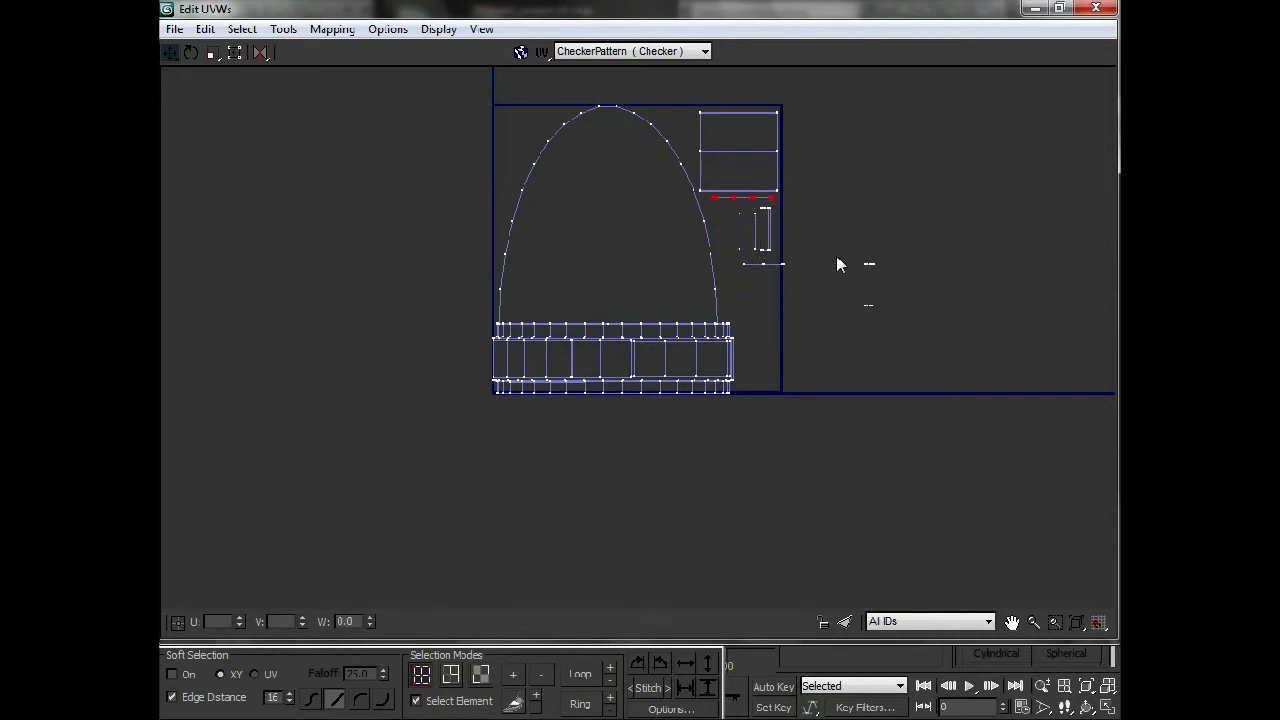
pyautogui.moveTo(897, 364); pyautogui.dragTo(897, 362)
pyautogui.moveTo(866, 306); pyautogui.dragTo(741, 334)
pyautogui.click(750, 265)
# - Drag the last small segment left into the 0–1 square
pyautogui.moveTo(783, 265); pyautogui.dragTo(763, 268)
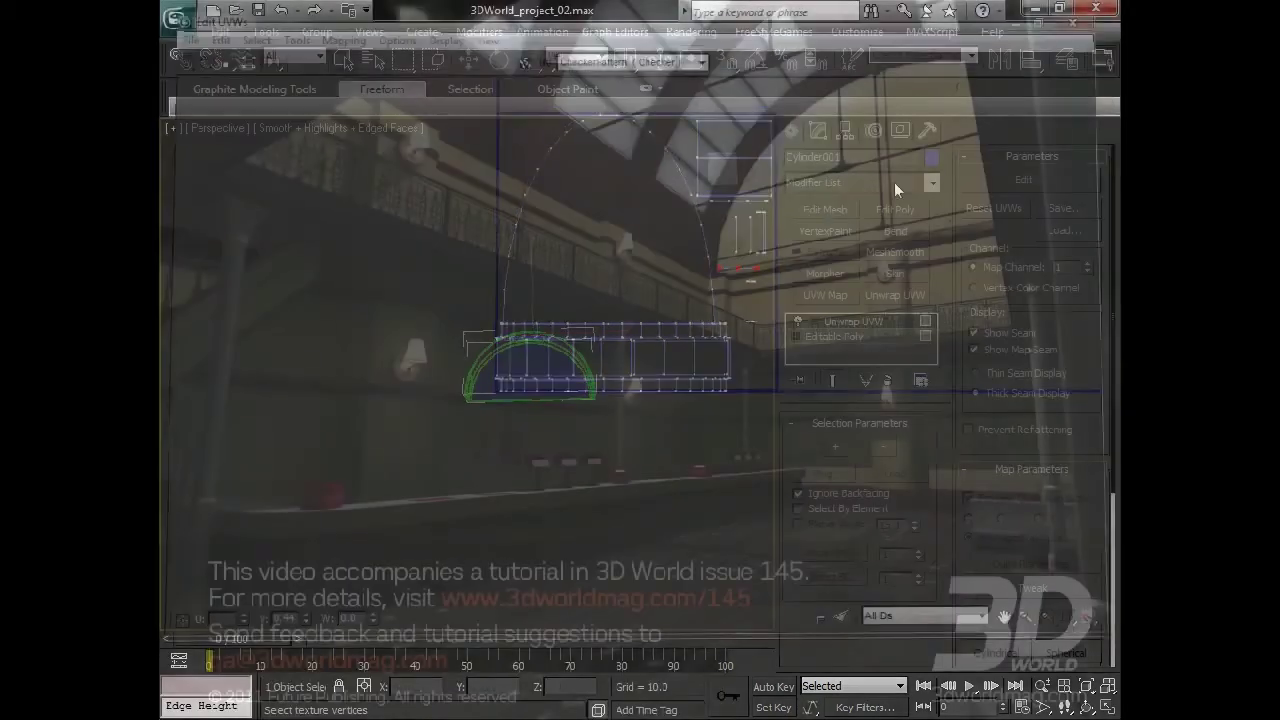